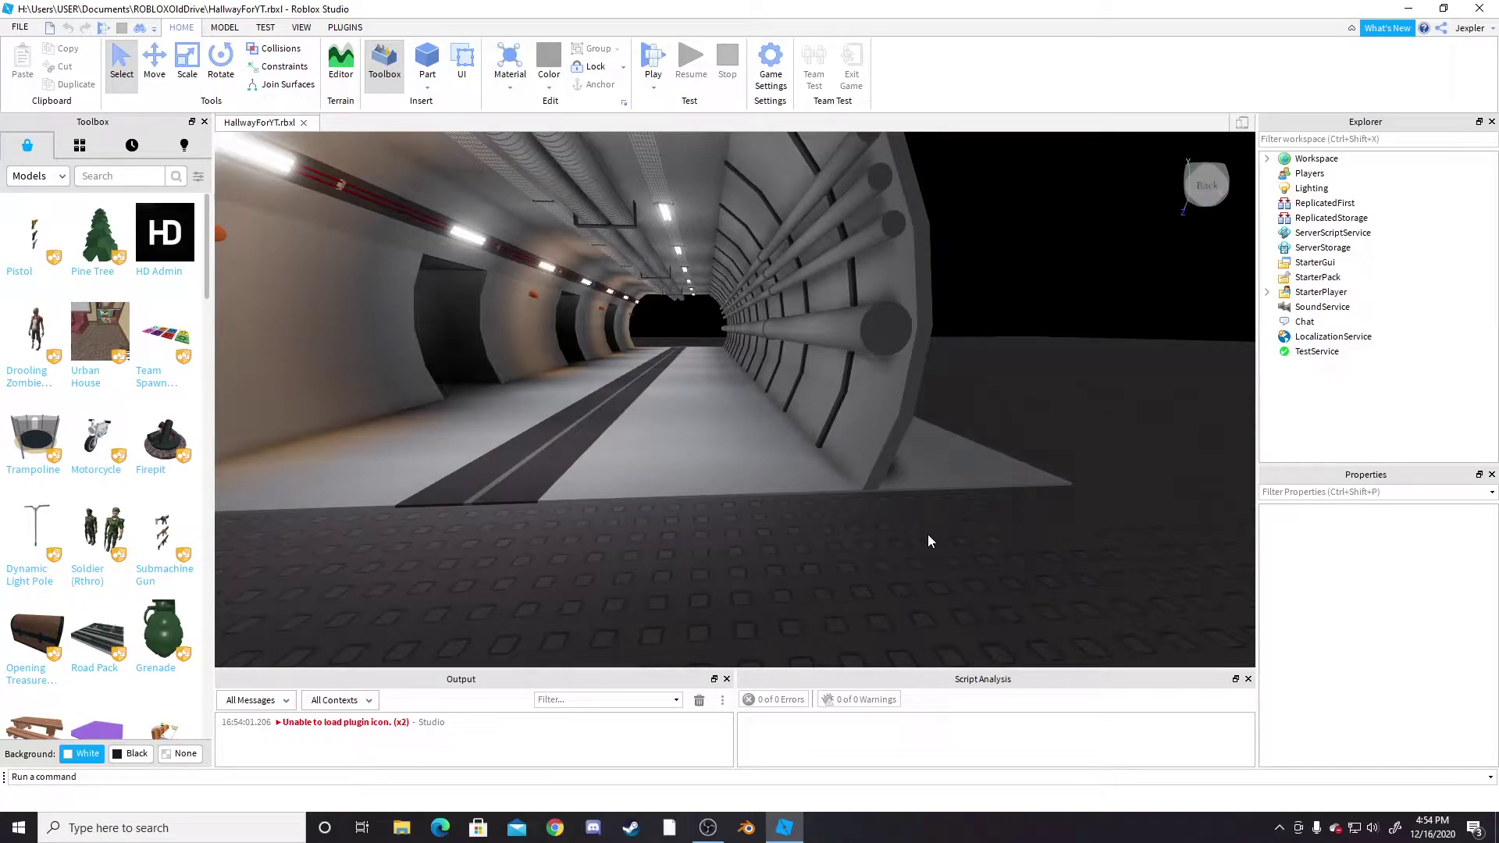
Step: Examine the tunnel hallway's open end, side and roof from outside at several angles
key(a)
right_drag(875, 523, 878, 523)
key(w)
key(d)
key(s)
key(d)
key(w)
key(a)
key(w)
key(s)
key(d)
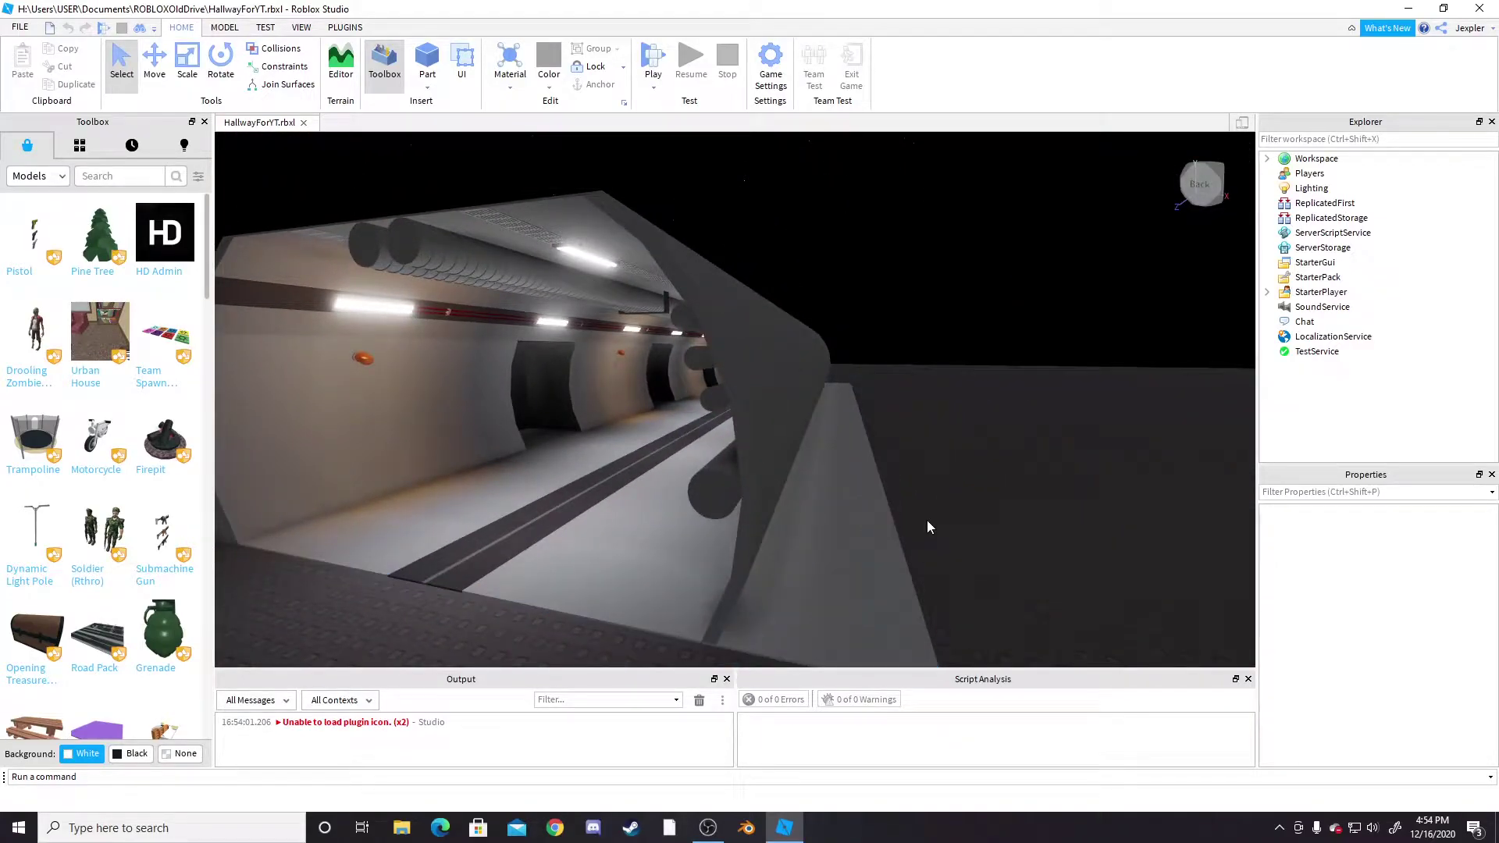
key(a)
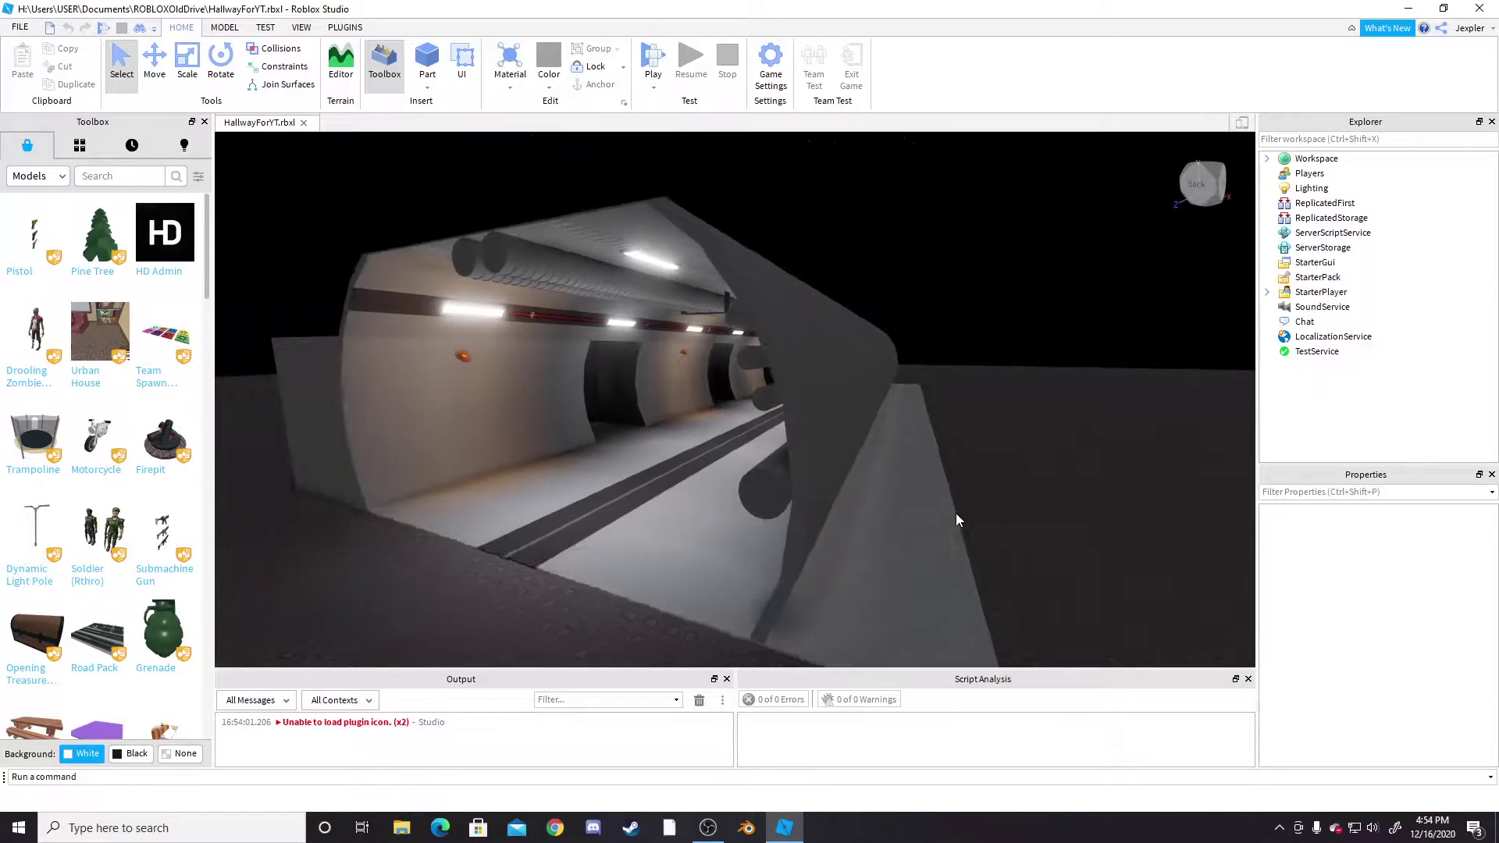
key(w)
right_drag(957, 513, 957, 508)
key(d)
key(a)
key(d)
key(d)
key(s)
key(e)
key(w)
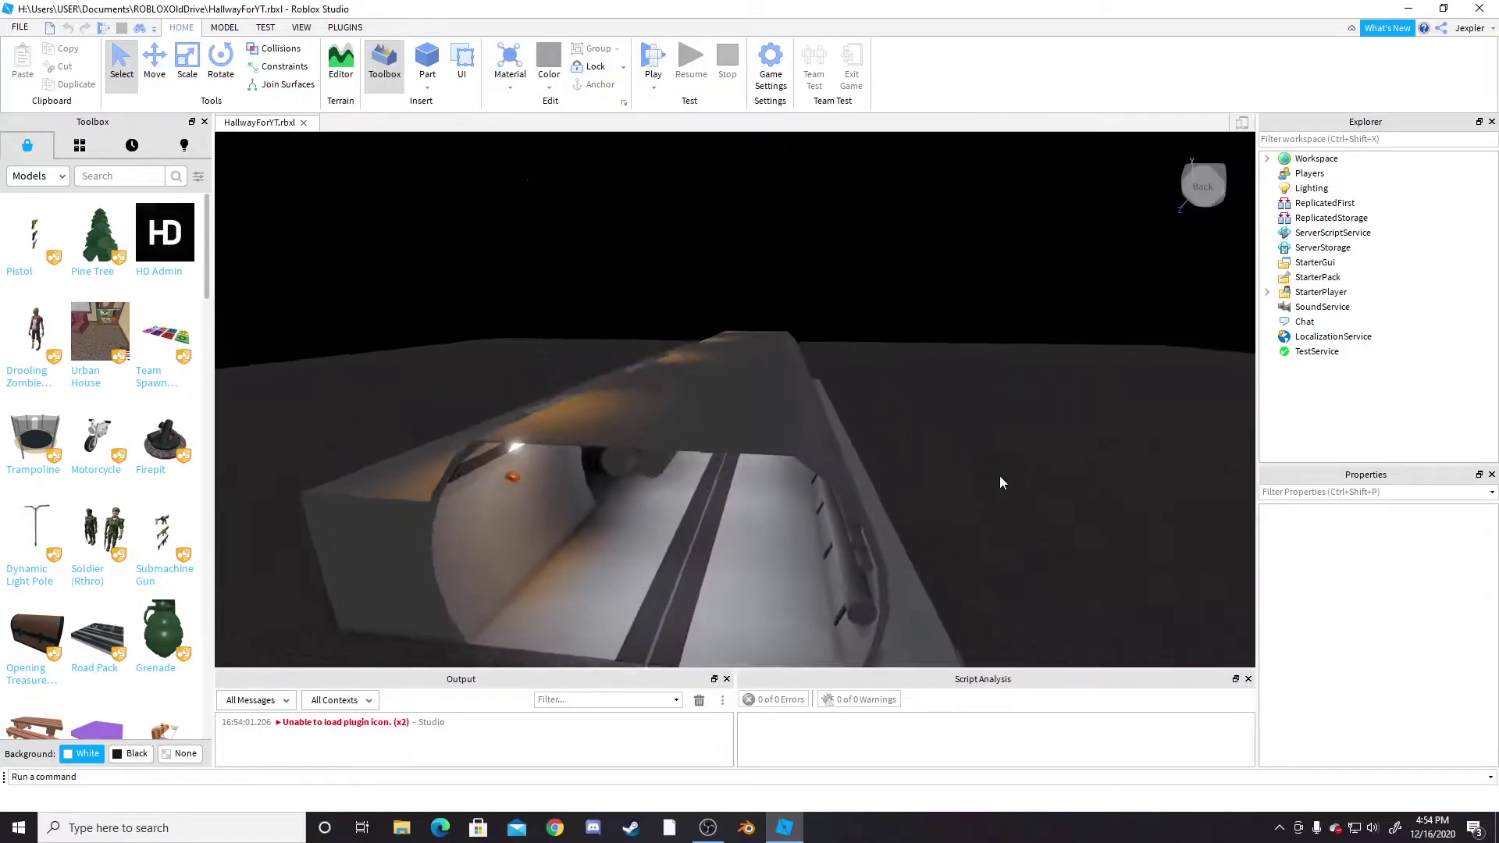
Step: Examine the hallway's interior, looking over the walls, pipes, lights and the striped floor
key(s)
key(q)
key(d)
mouse_move(913, 426)
right_down()
mouse_move(901, 428)
mouse_move(936, 431)
right_up()
key(q)
key(a)
key(w)
key(d)
scroll(937, 432, down, 10)
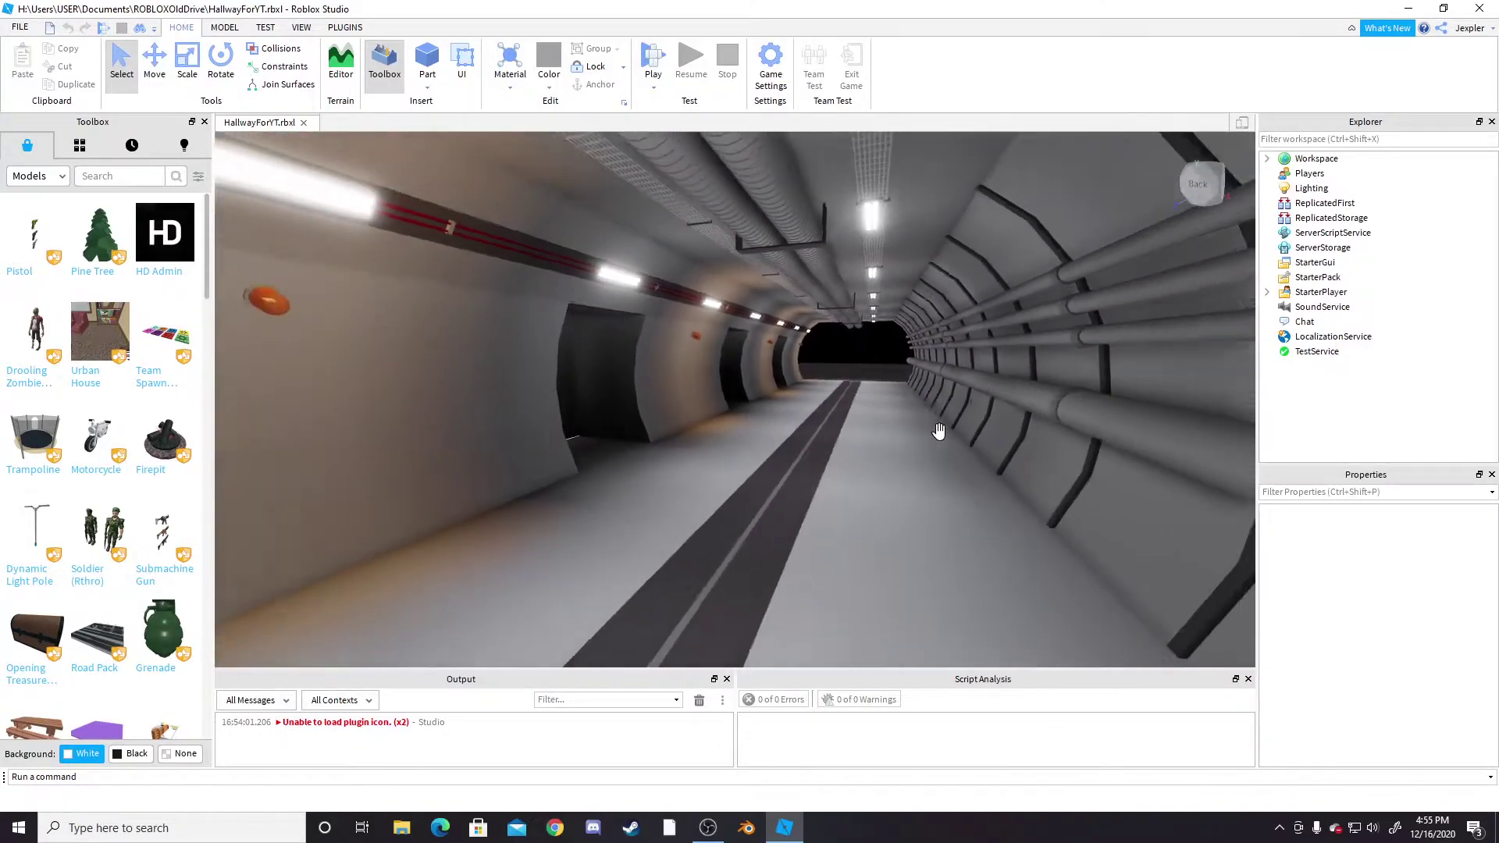
key(d)
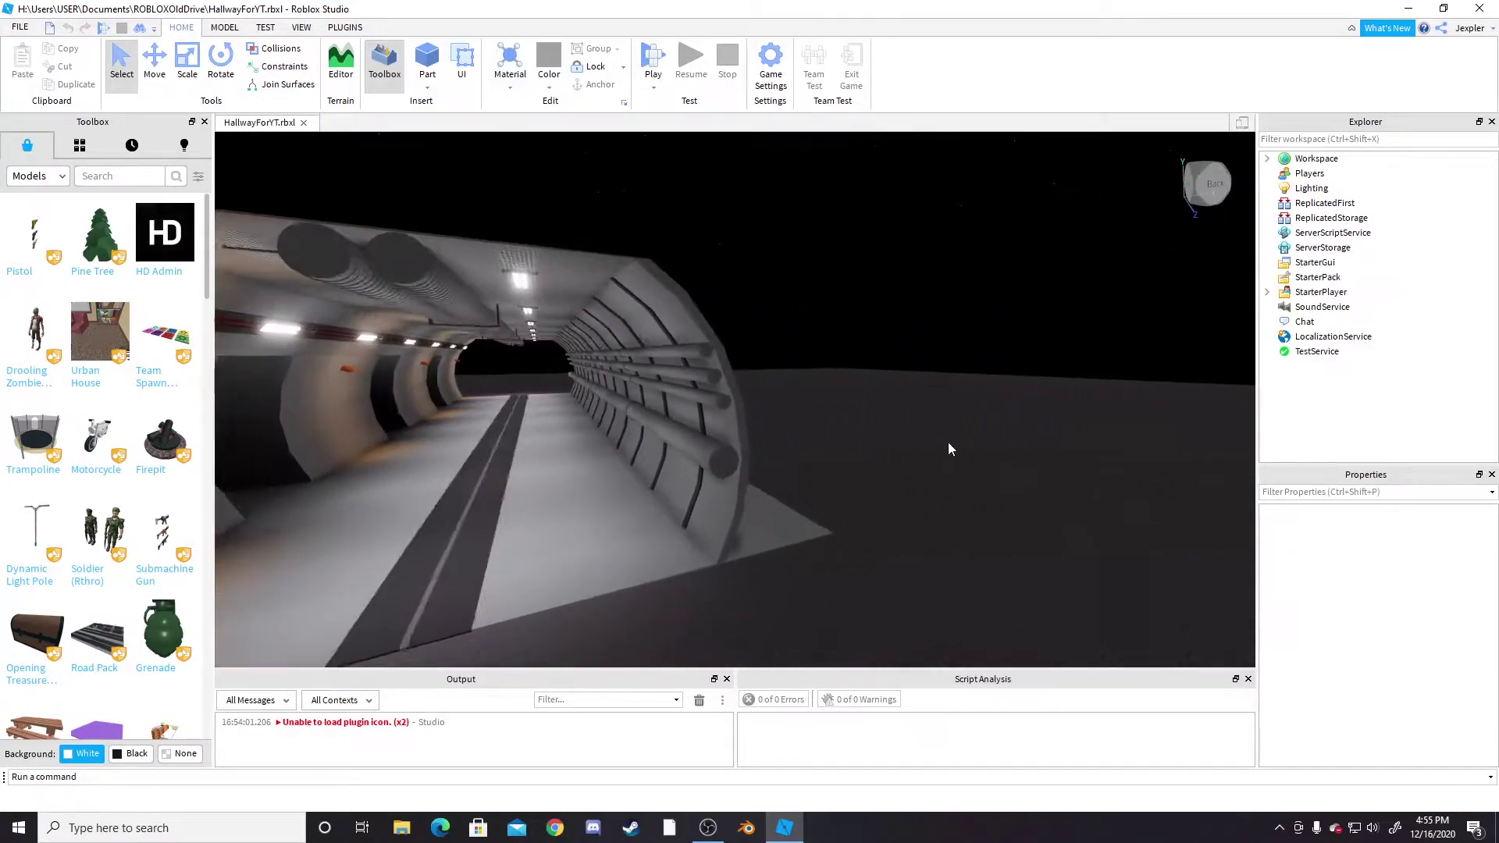
key(w)
right_drag(625, 435, 629, 431)
key(w)
key(s)
key(w)
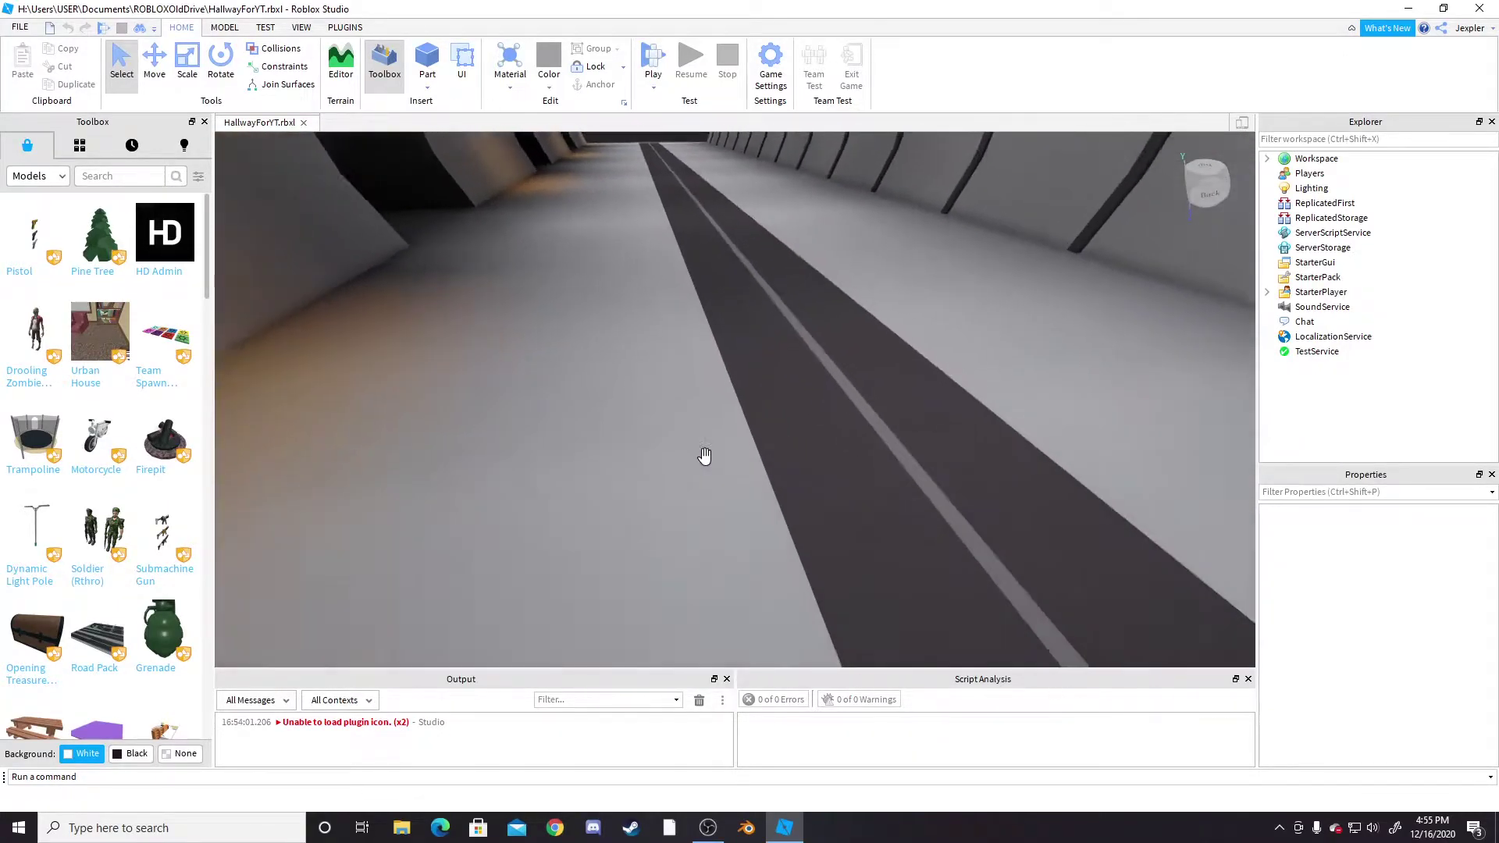
Step: Inspect the appearance properties of the hallway's floor union, including its colour and material
right_drag(827, 502, 959, 401)
key(s)
click(775, 520)
key(s)
key(q)
click(958, 401)
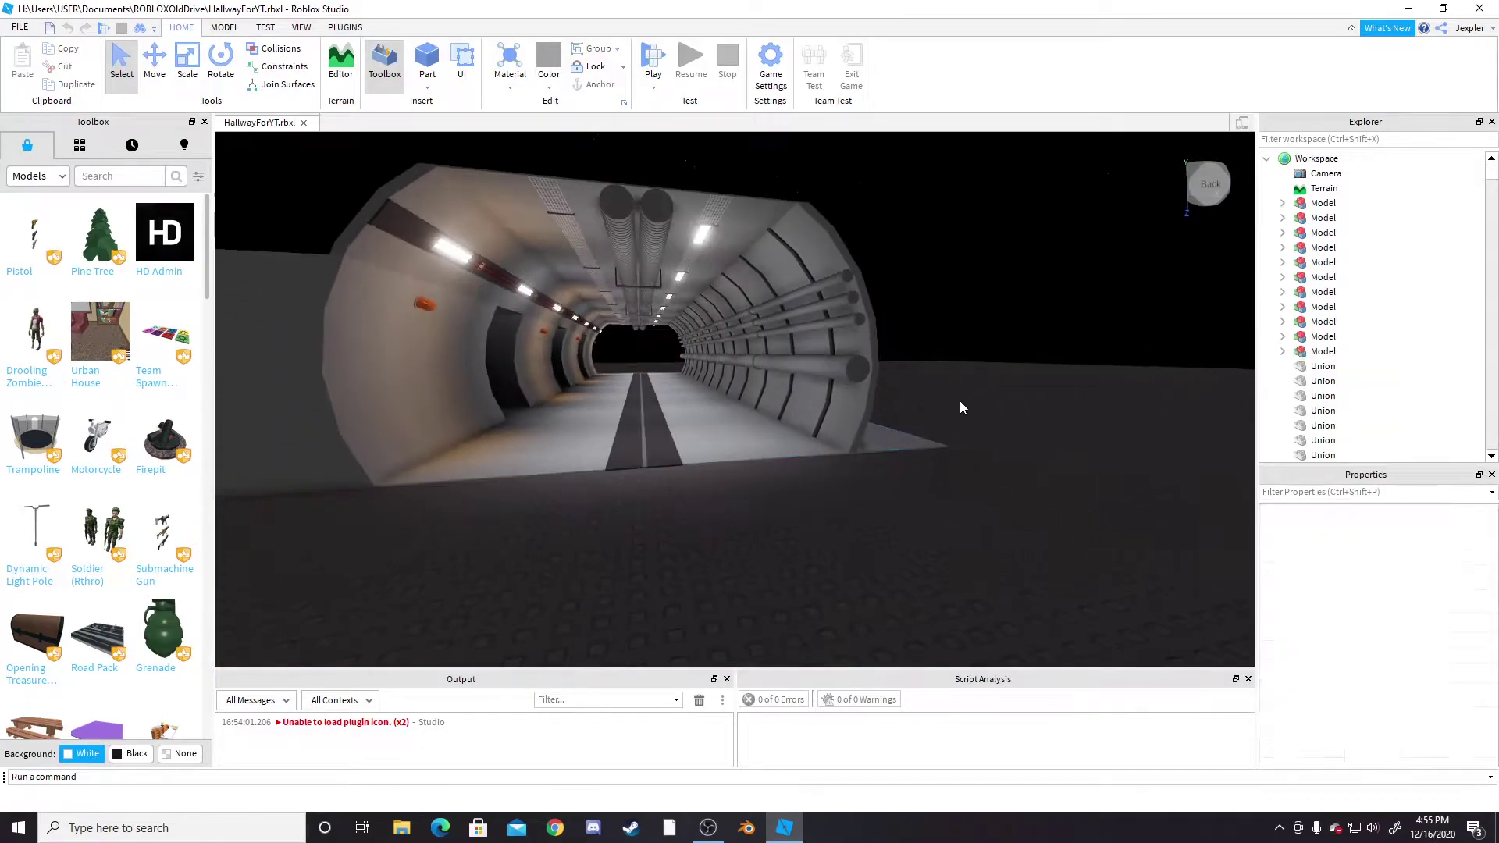
key(e)
click(711, 515)
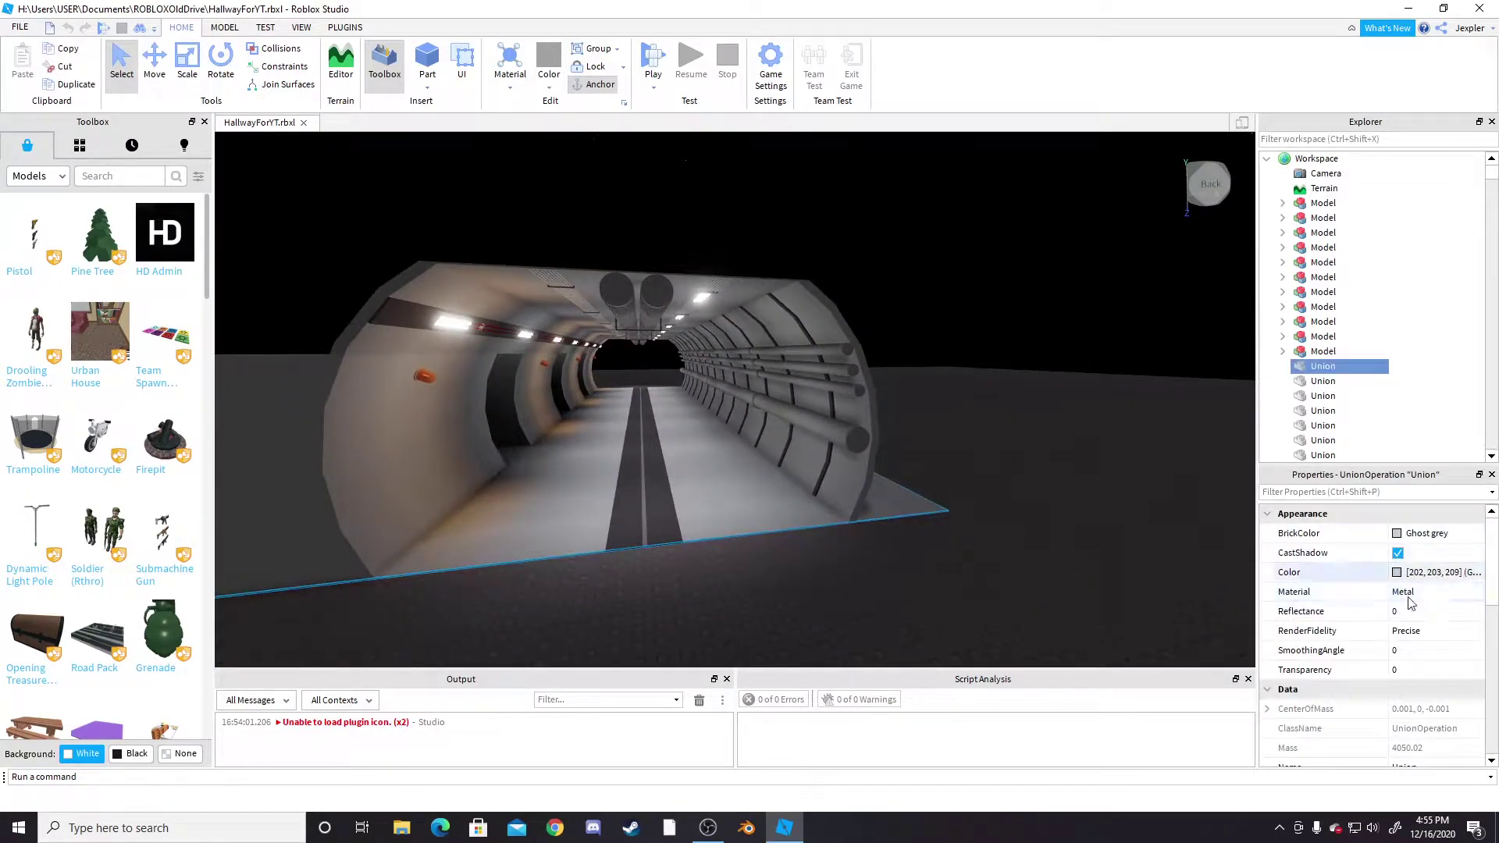
click(930, 607)
Step: Insert a block part into the Workspace at the hallway entrance and place a second copy beside it
mouse_move(930, 593)
right_down()
mouse_move(935, 579)
mouse_move(920, 579)
mouse_move(934, 580)
right_up()
key(w)
key(d)
key(s)
key(a)
key(w)
right_drag(949, 519, 910, 513)
key(w)
key(w)
key(s)
scroll(739, 407, up, 5)
scroll(768, 428, down, 2)
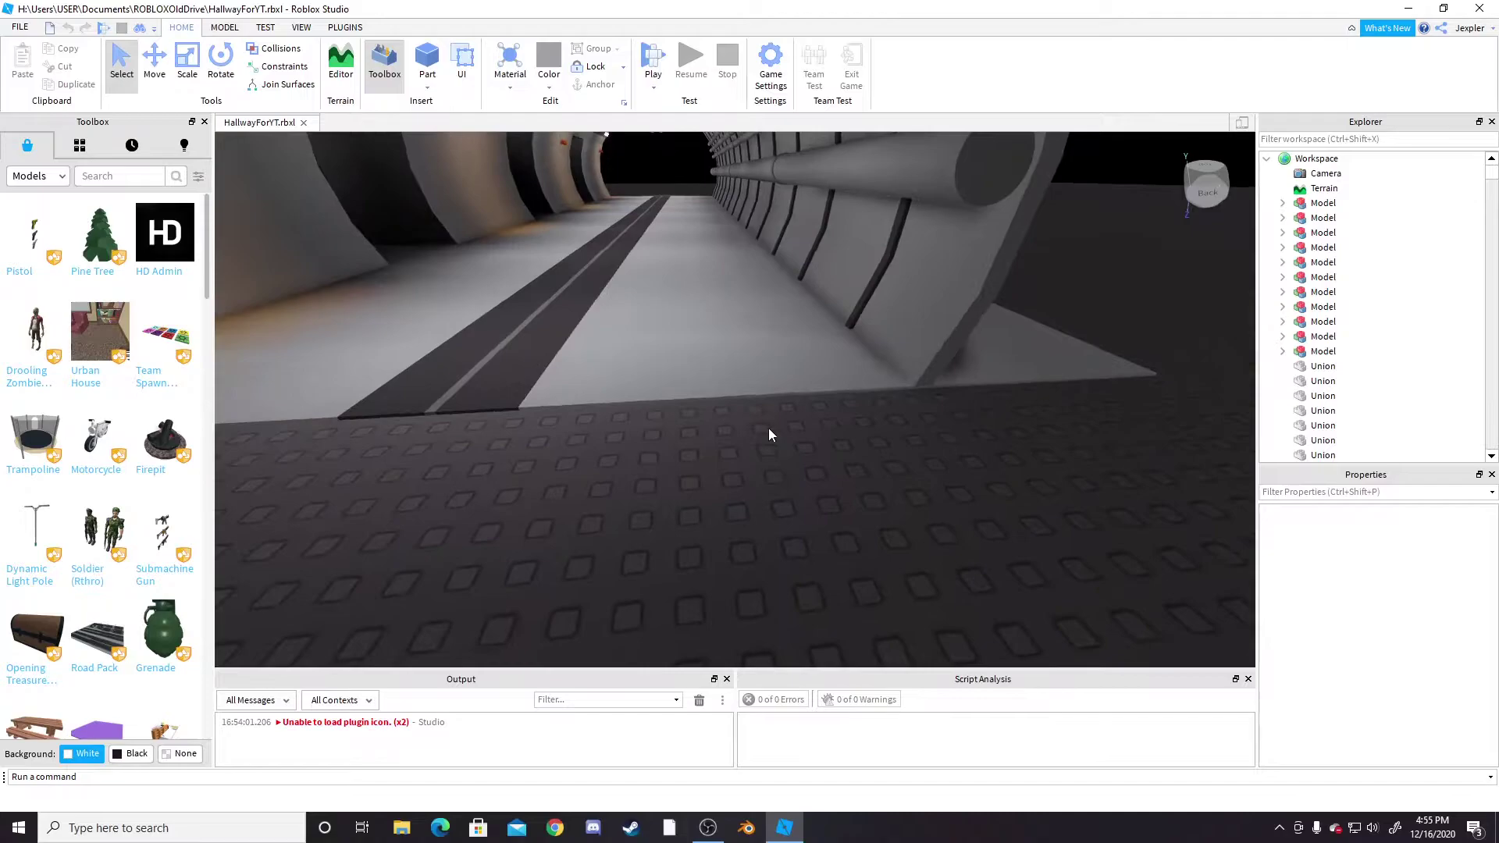
right_click(777, 437)
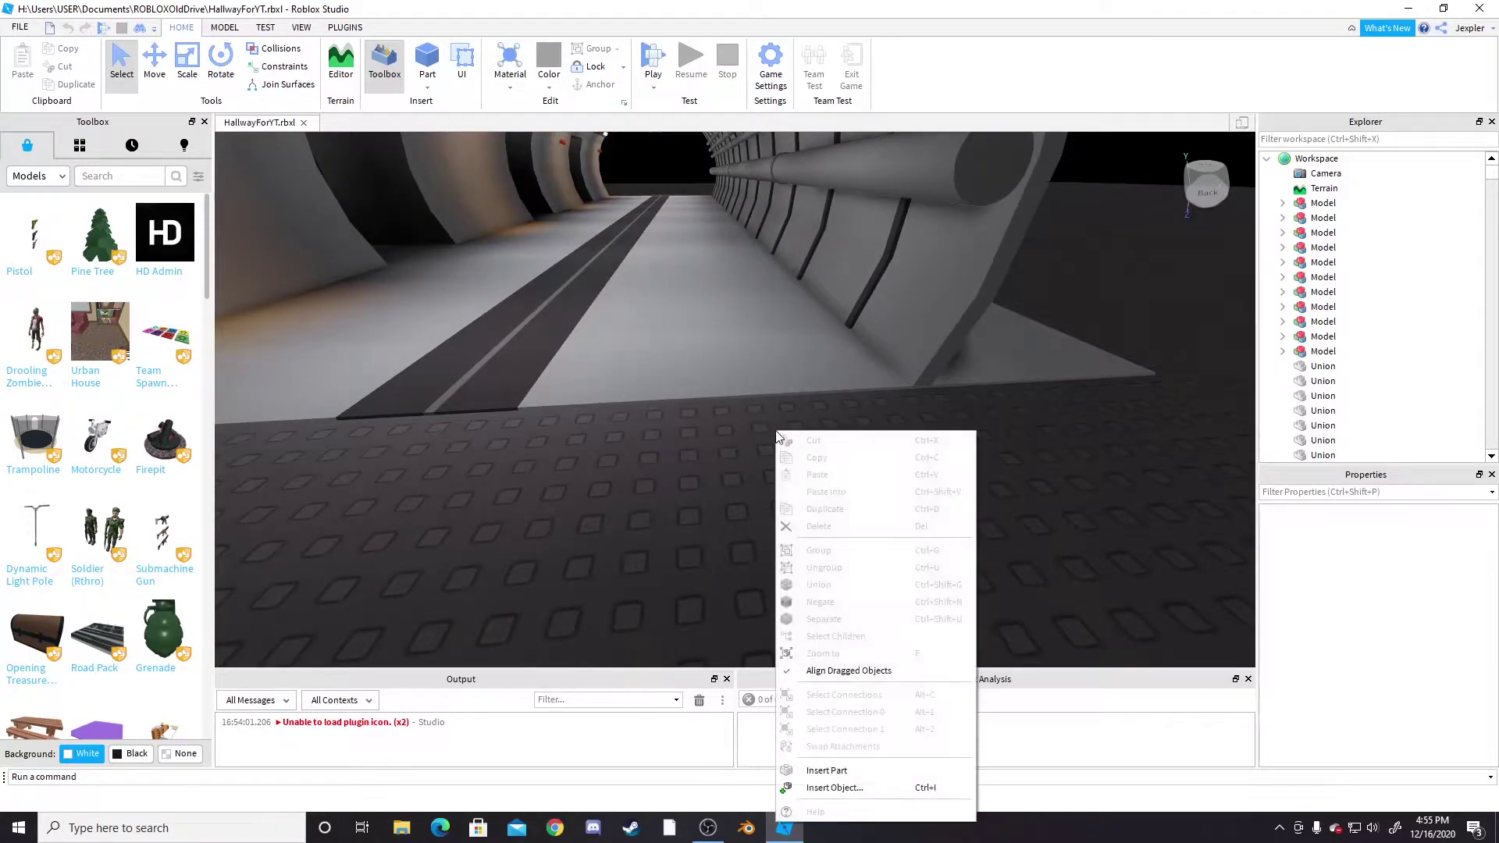
click(1311, 160)
click(1349, 160)
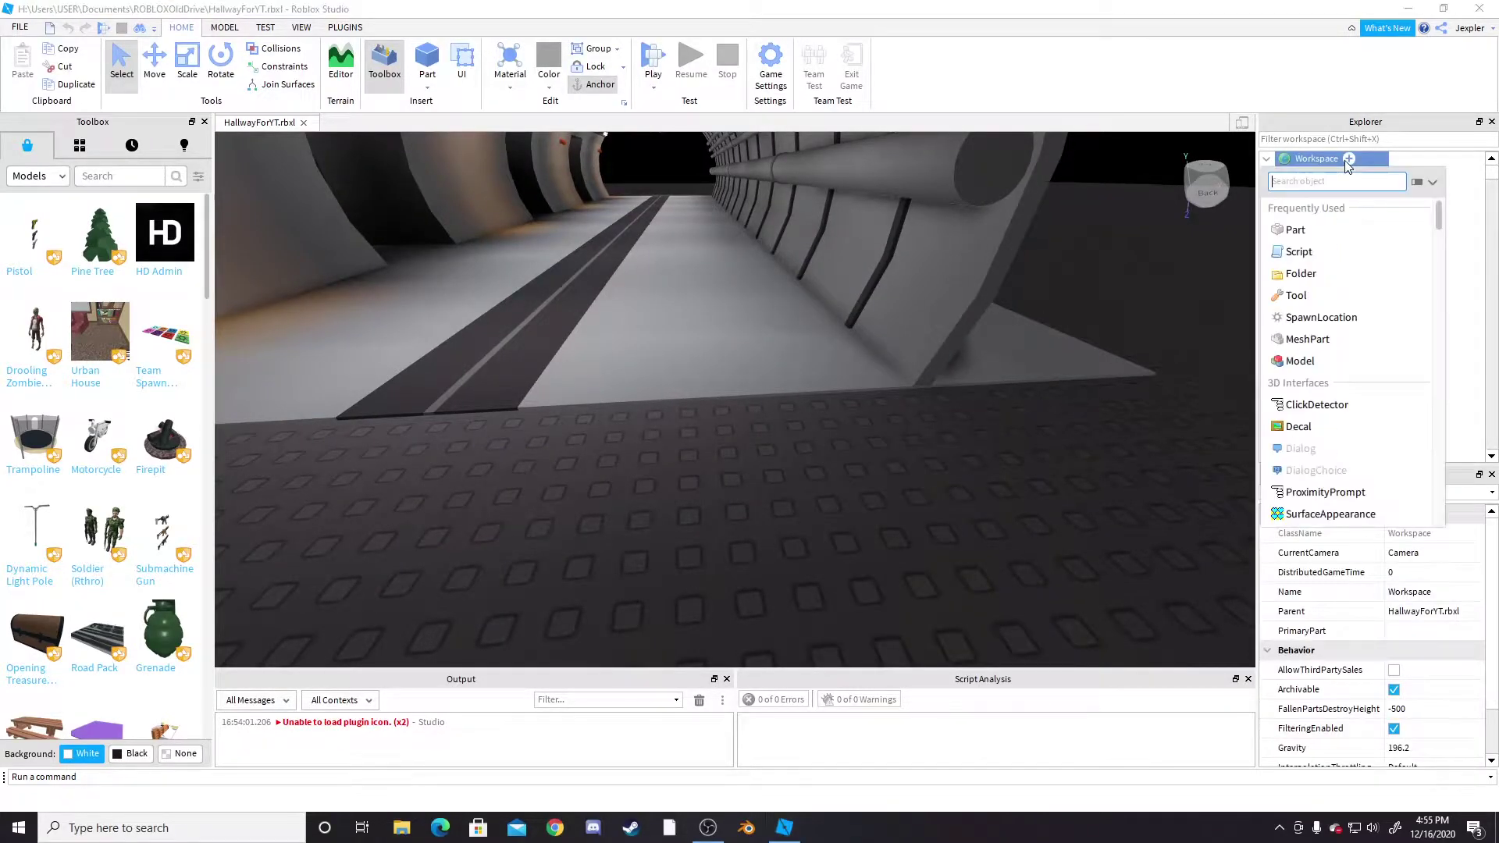
click(1327, 233)
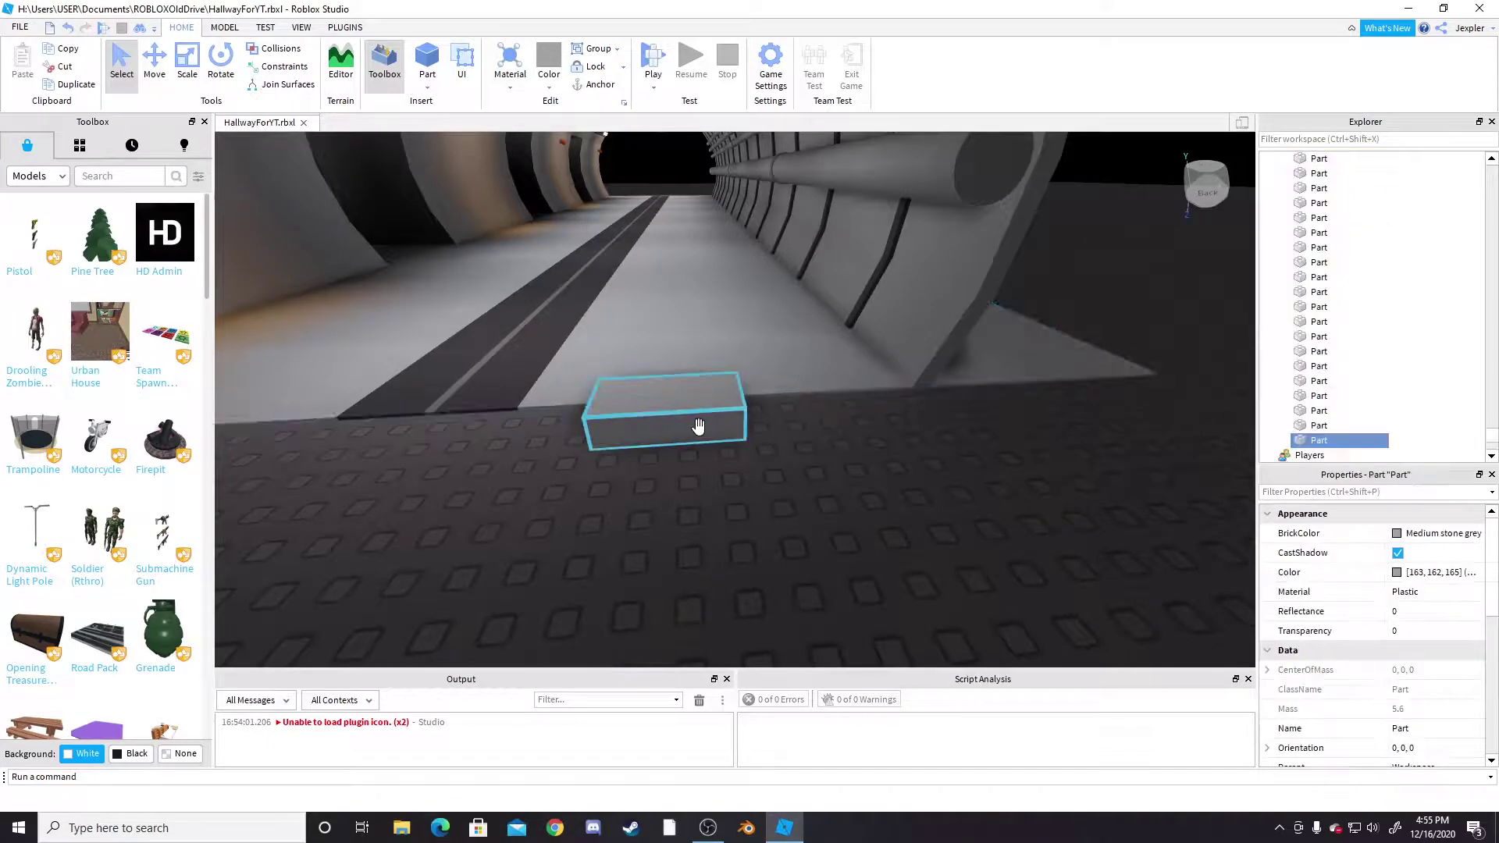
drag(871, 476, 917, 469)
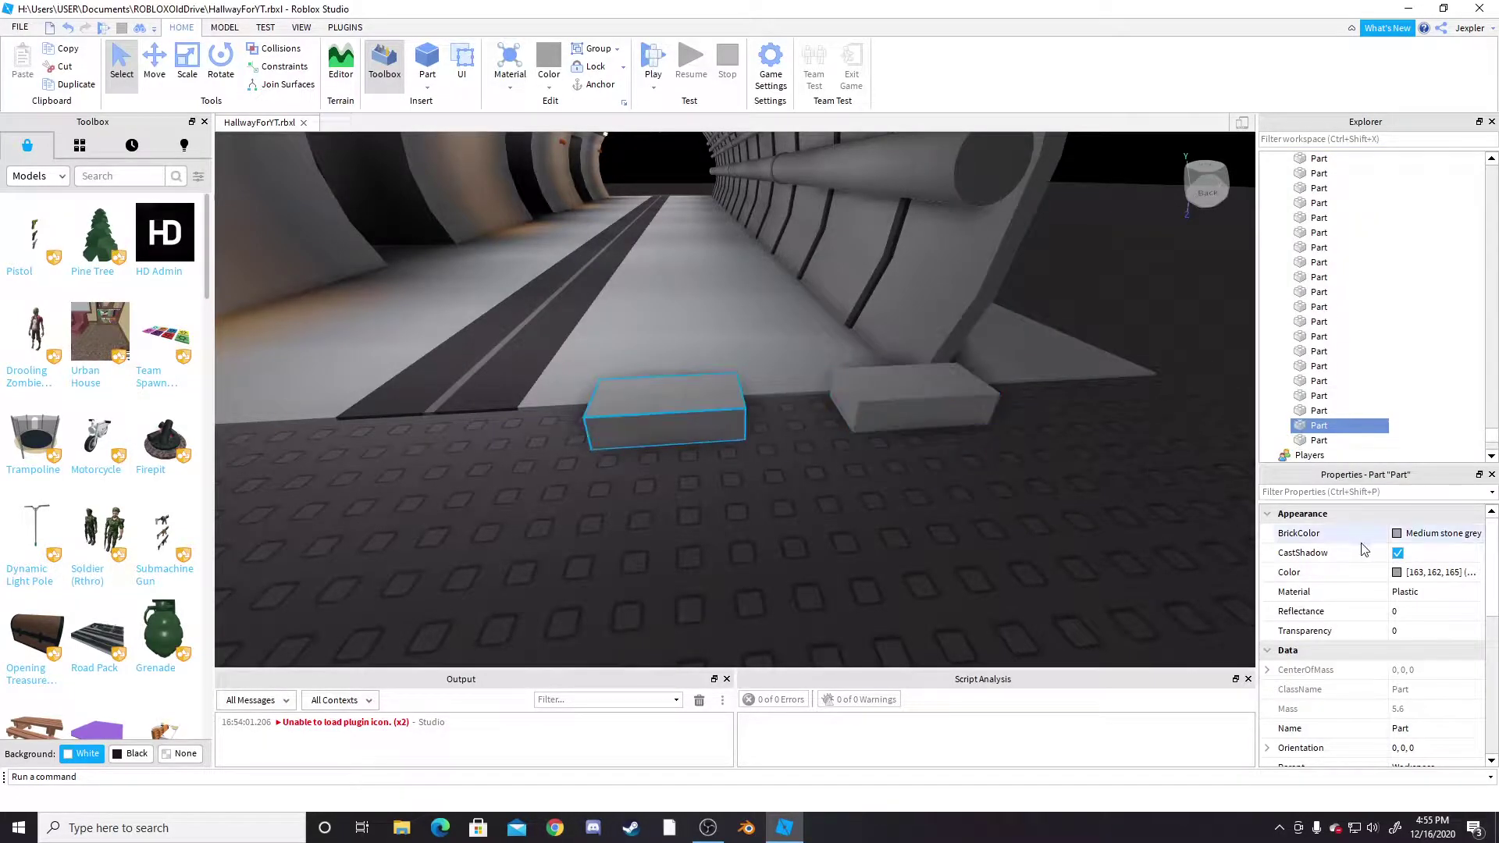
Step: Set the first block's material to Granite and the block nearest the pipe wall to Concrete
click(1405, 534)
right_drag(986, 559, 1028, 462)
key(w)
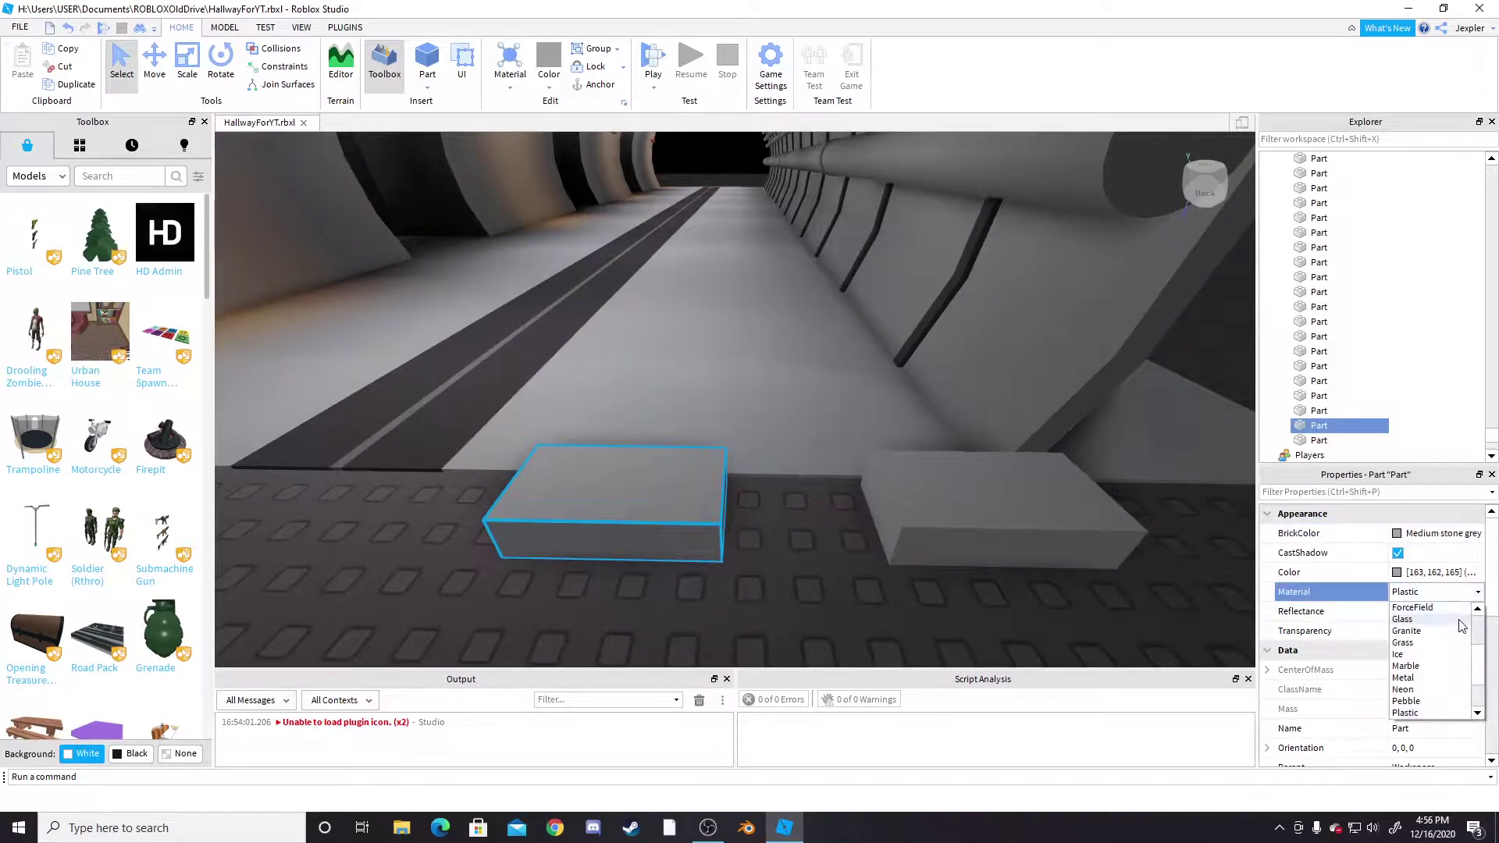
click(1408, 631)
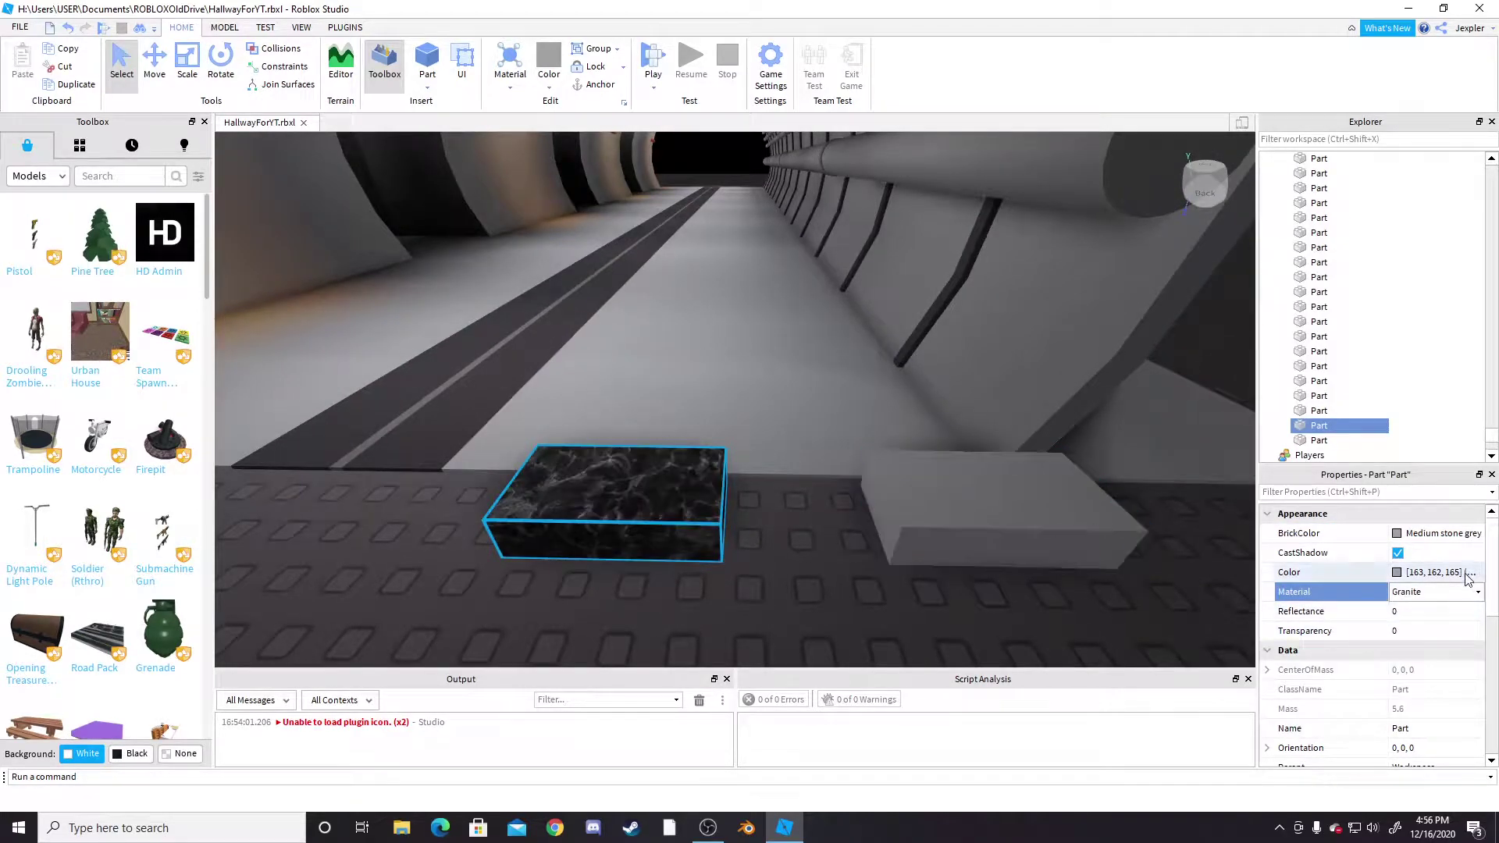
click(1408, 666)
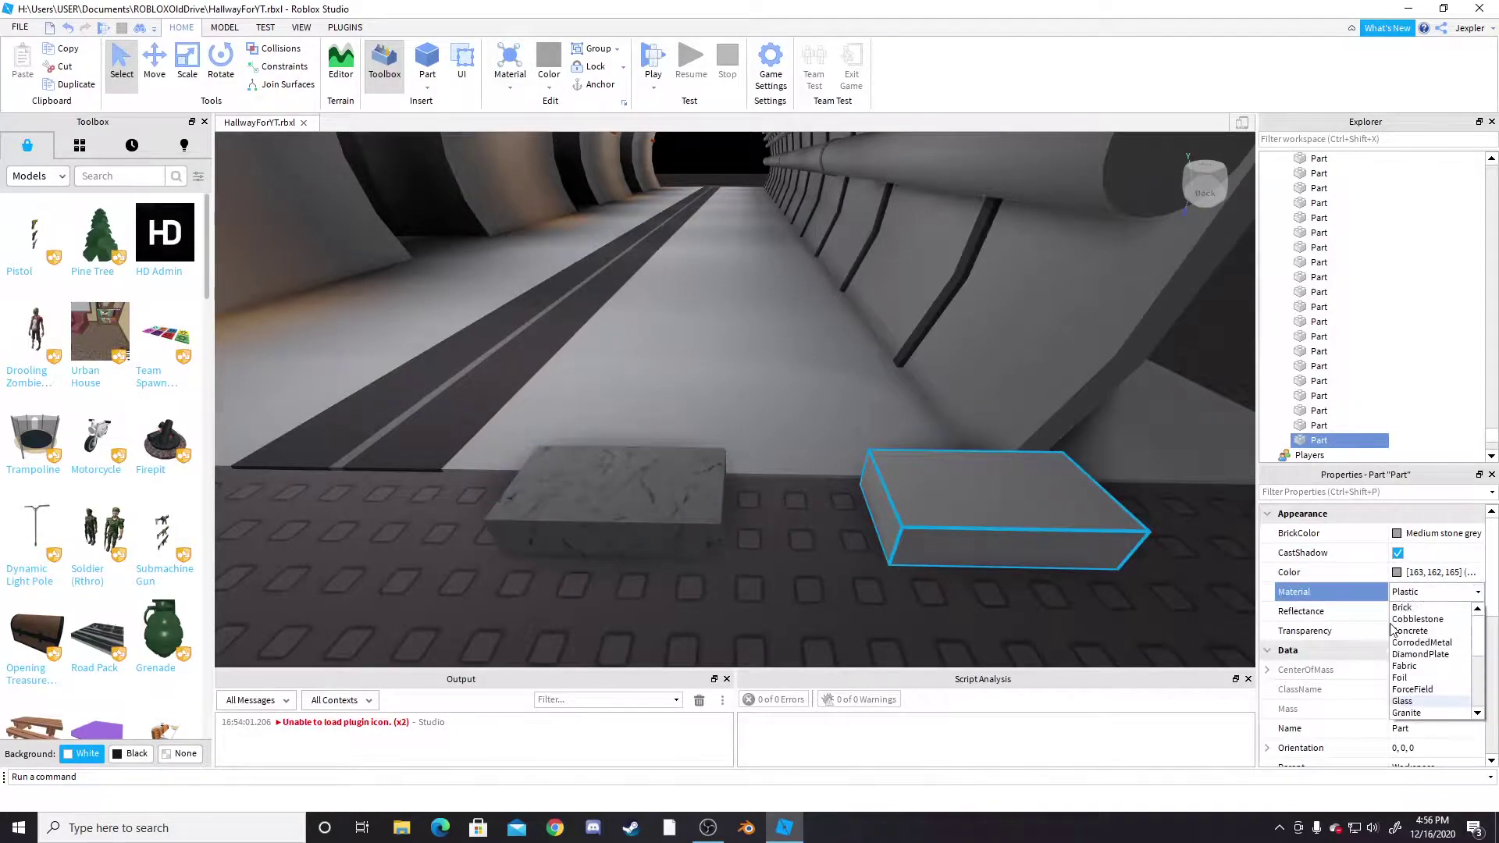
click(1413, 631)
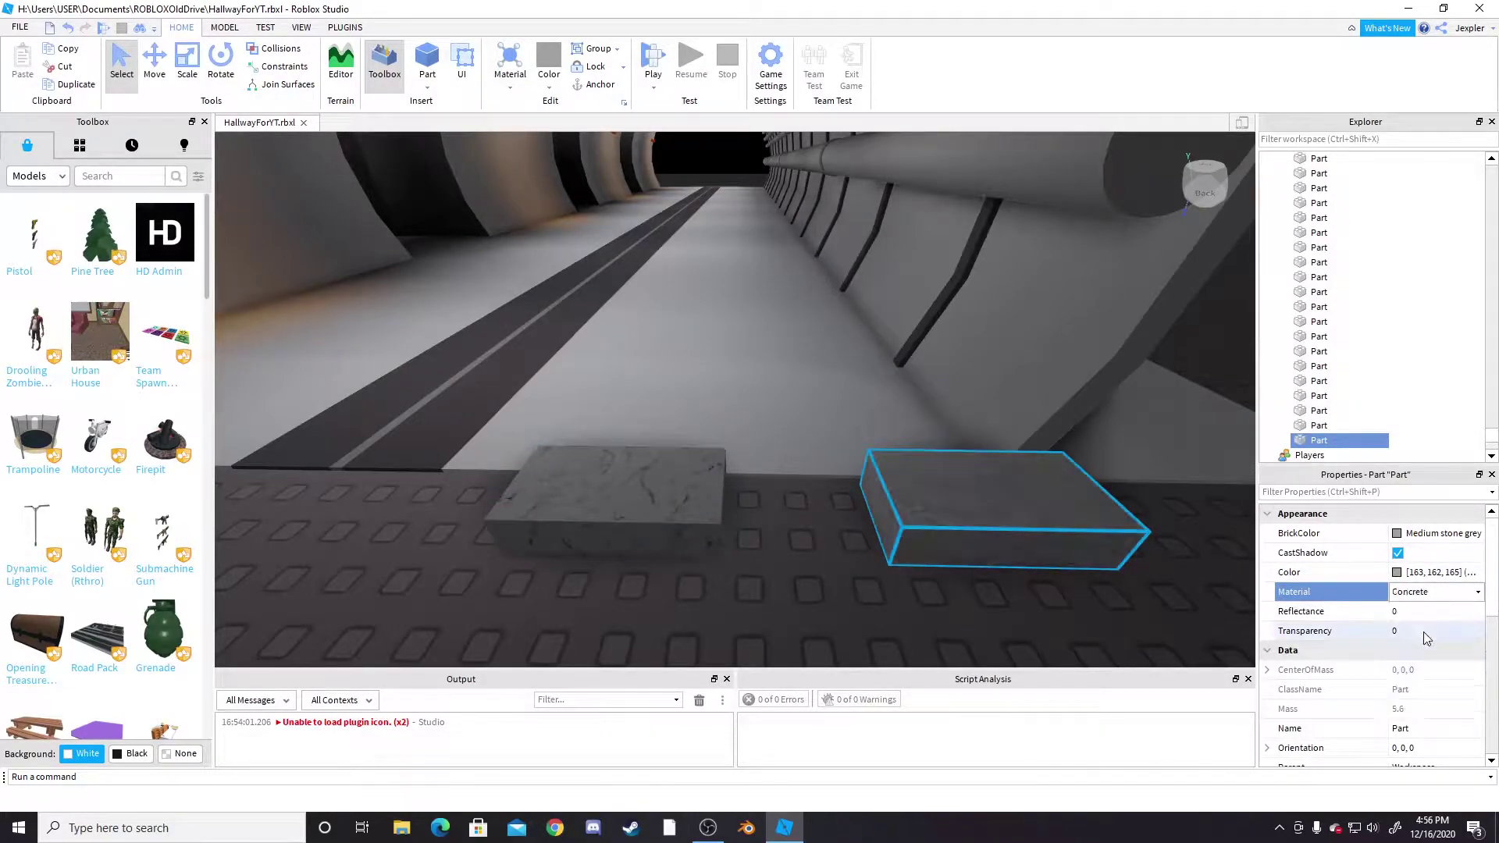
Step: Compare the surface textures of the two sample blocks up close from several angles
click(767, 537)
right_drag(968, 562, 783, 445)
key(w)
key(d)
key(a)
key(s)
key(d)
key(q)
key(e)
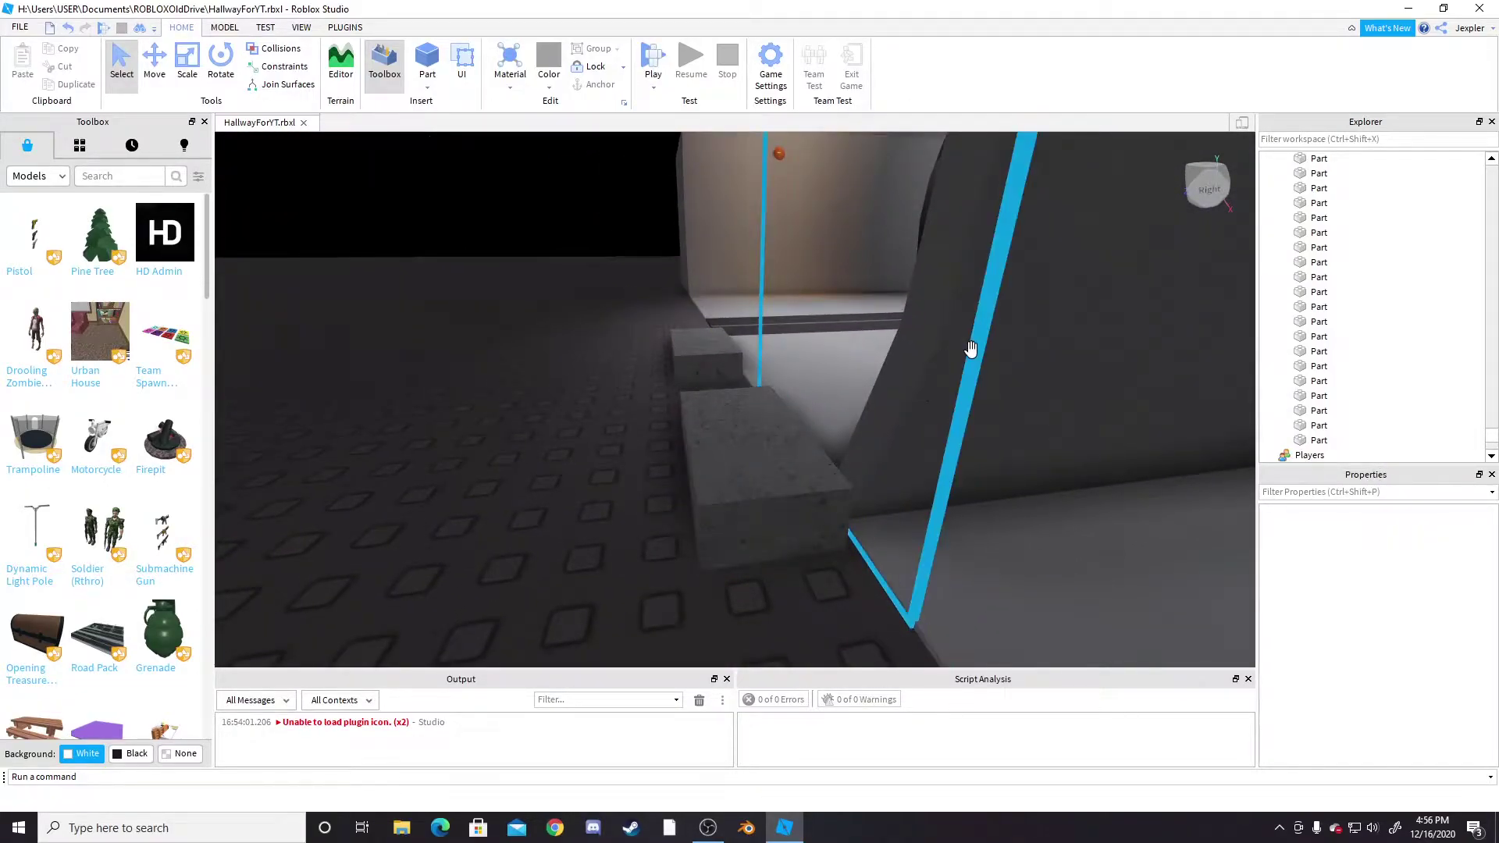
right_drag(687, 366, 563, 238)
key(w)
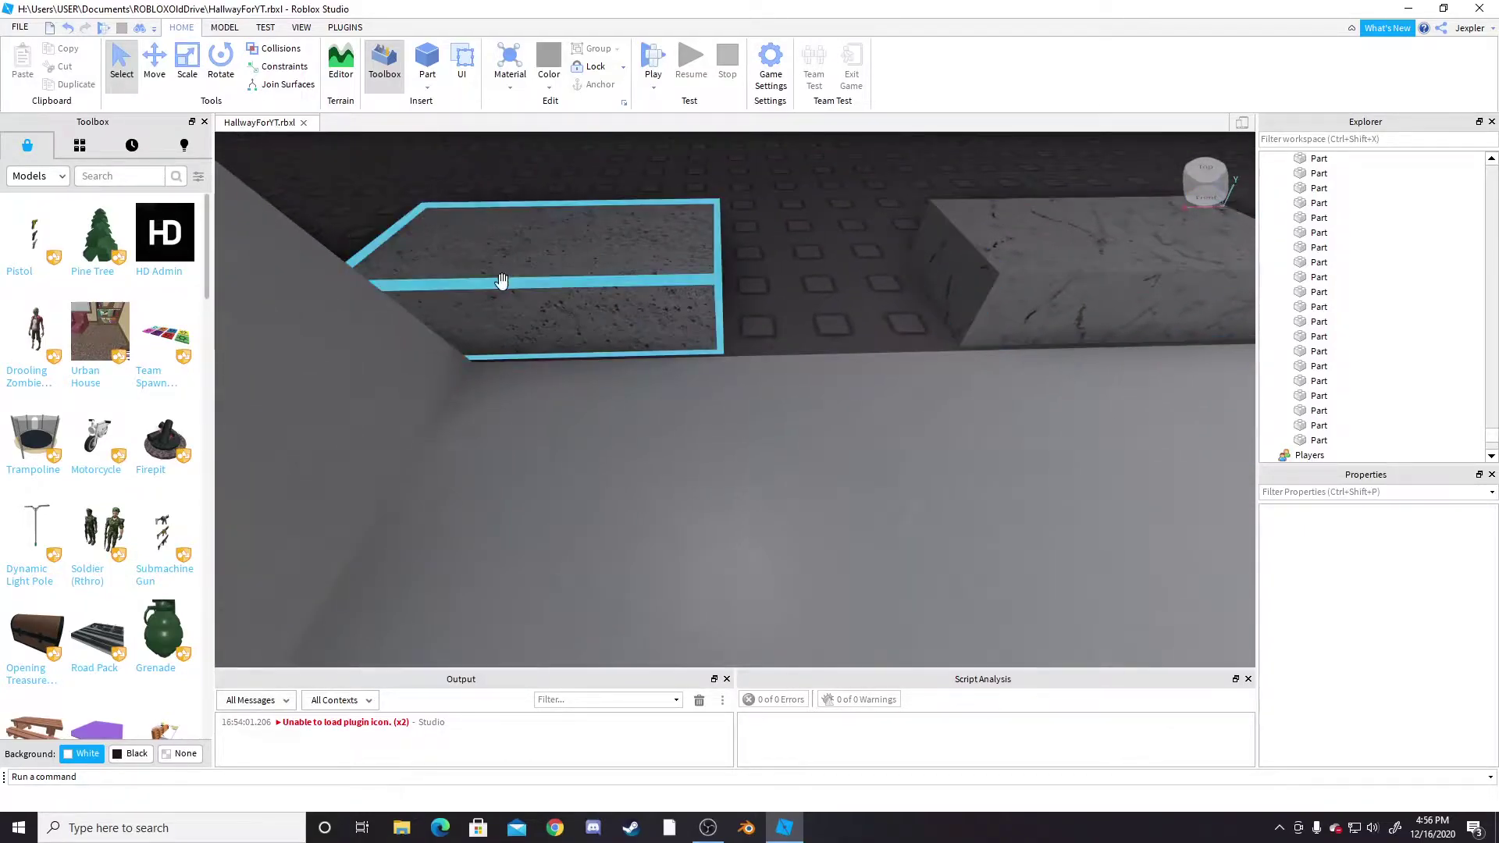
key(w)
right_drag(951, 244, 975, 249)
key(s)
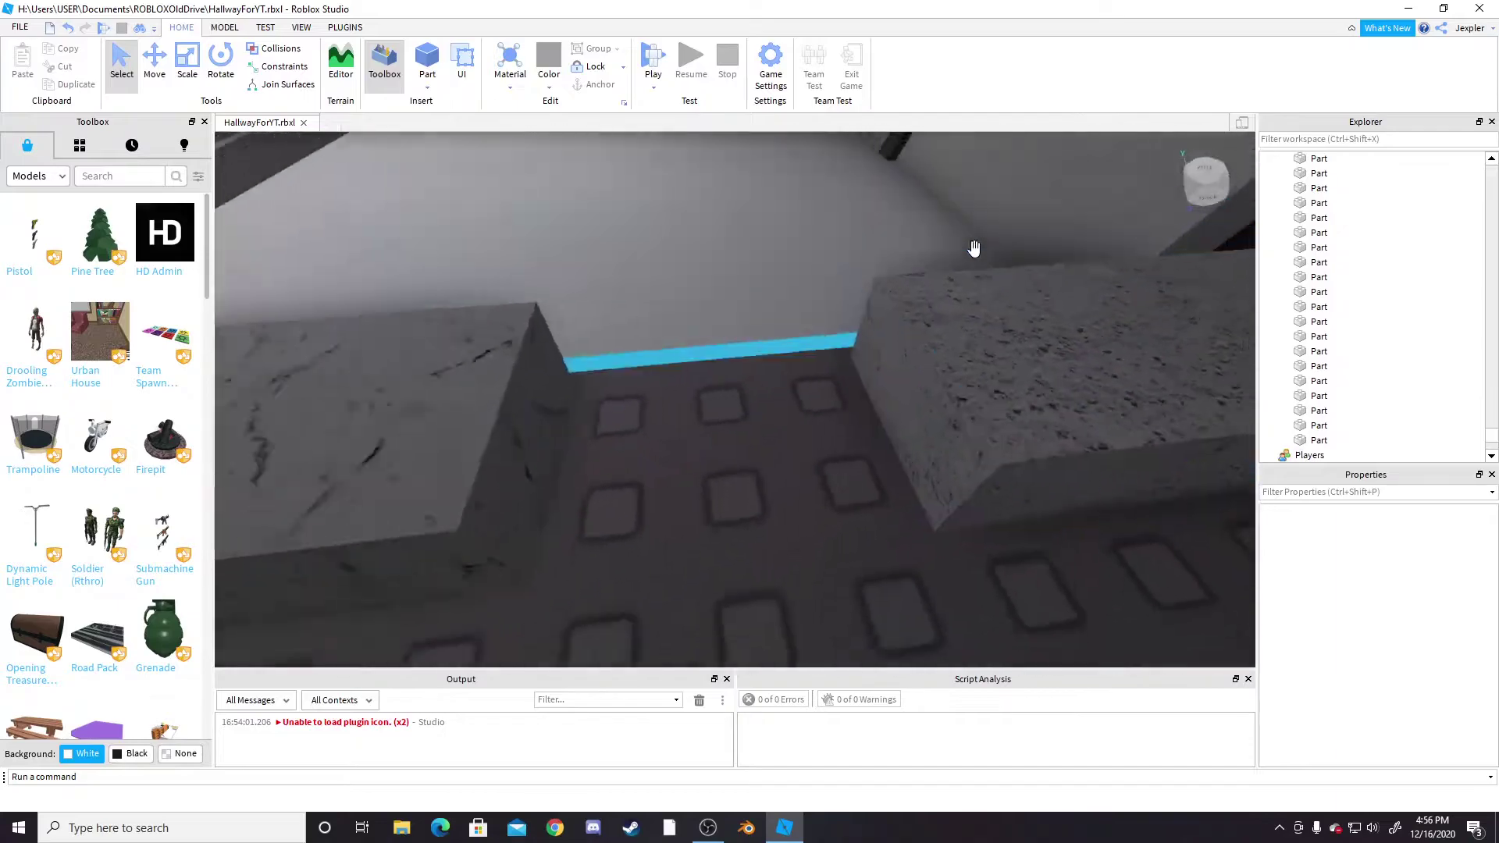
key(s)
key(a)
right_drag(870, 458, 885, 461)
key(d)
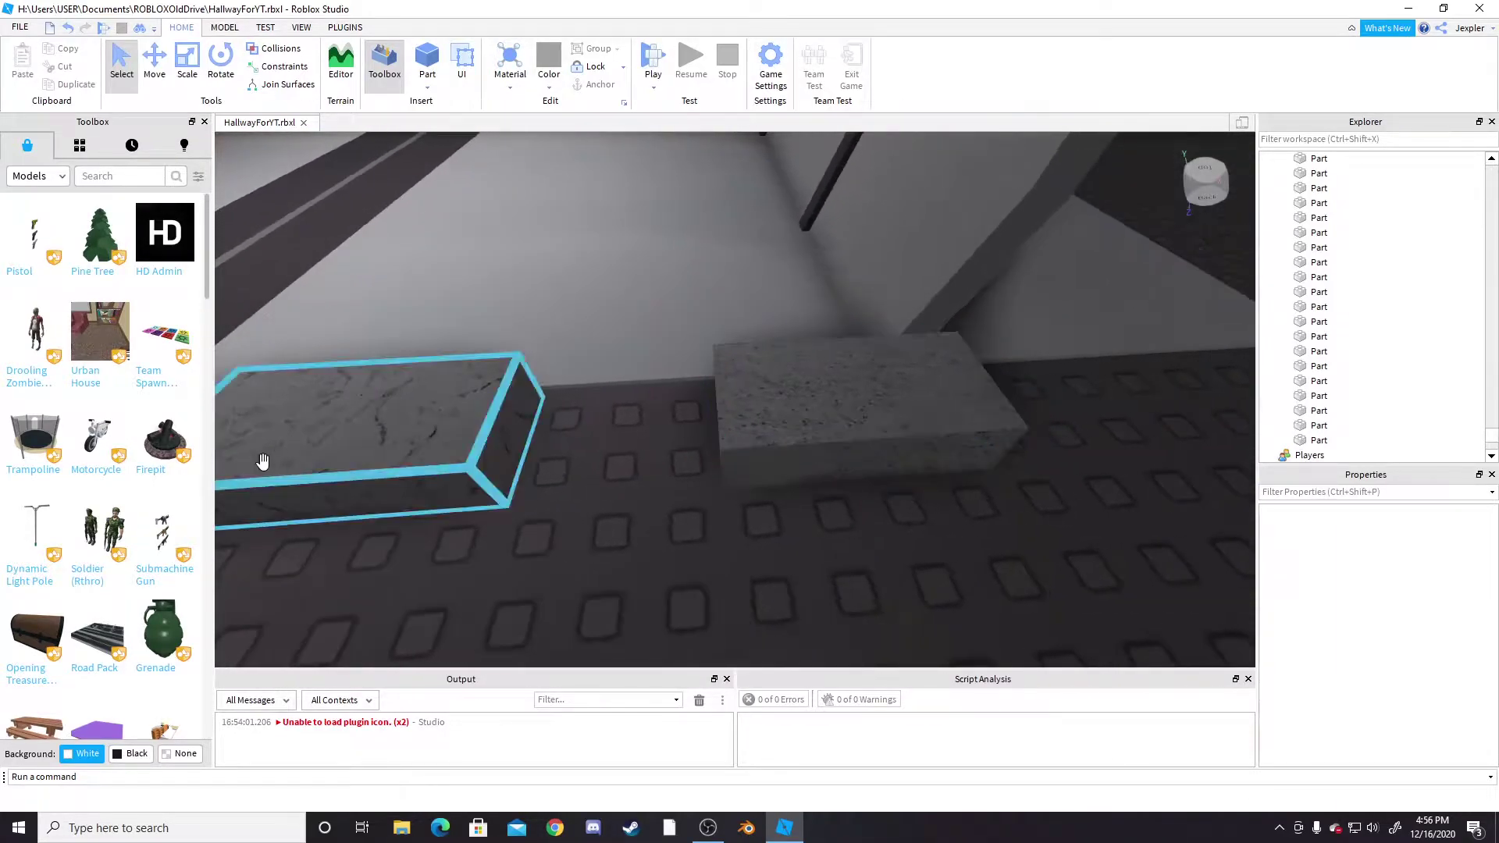
key(s)
right_drag(770, 459, 825, 502)
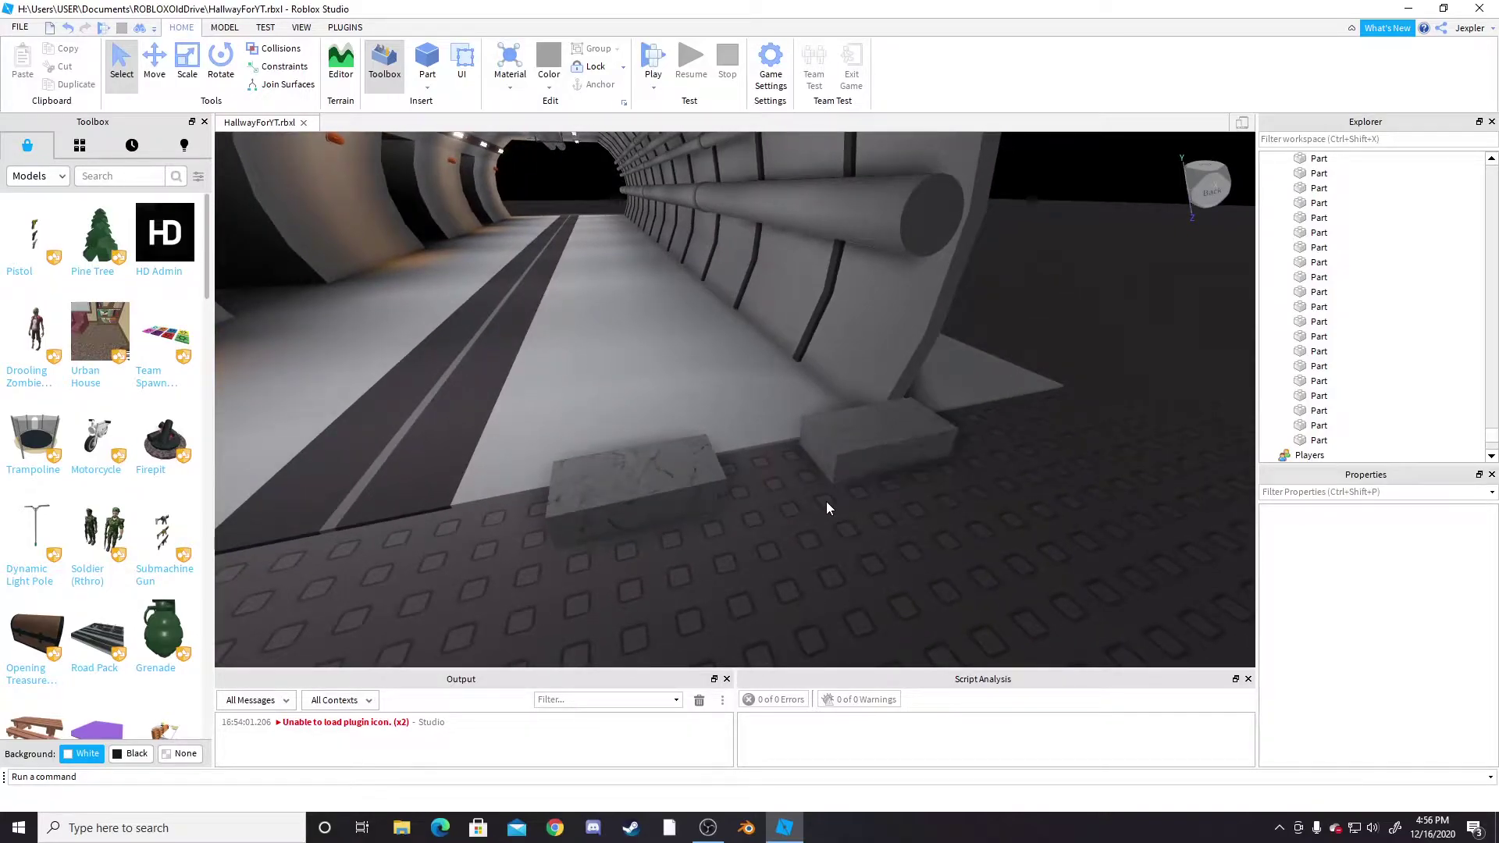
Step: Delete both sample blocks at the hallway entrance
click(842, 467)
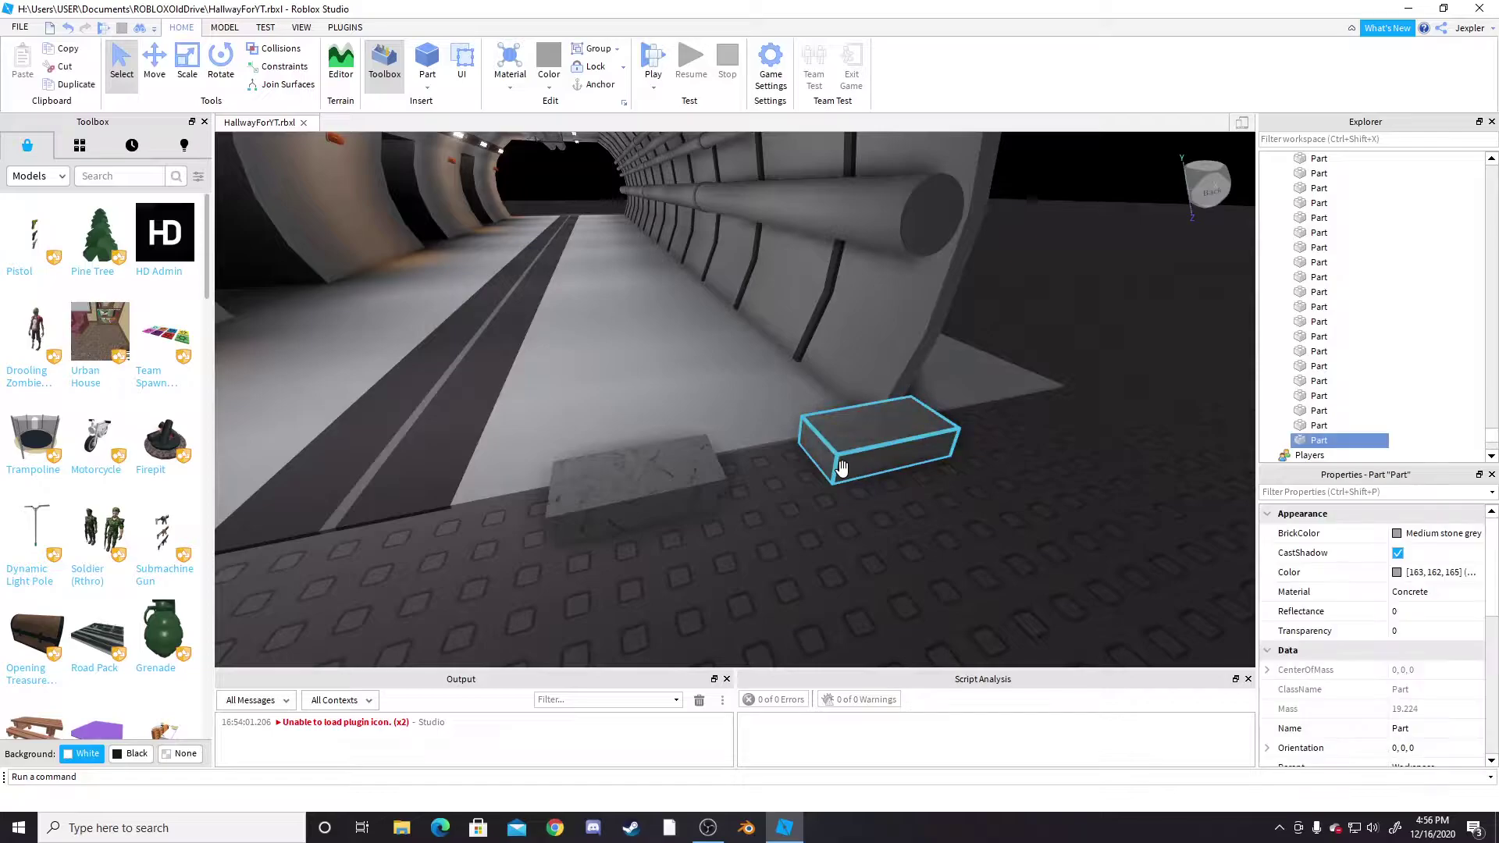
key(Delete)
click(633, 490)
key(Delete)
Step: Group all the hallway pieces into a single model, leaving the baseplate out
key(s)
right_drag(781, 489, 794, 489)
scroll(793, 490, down, 10)
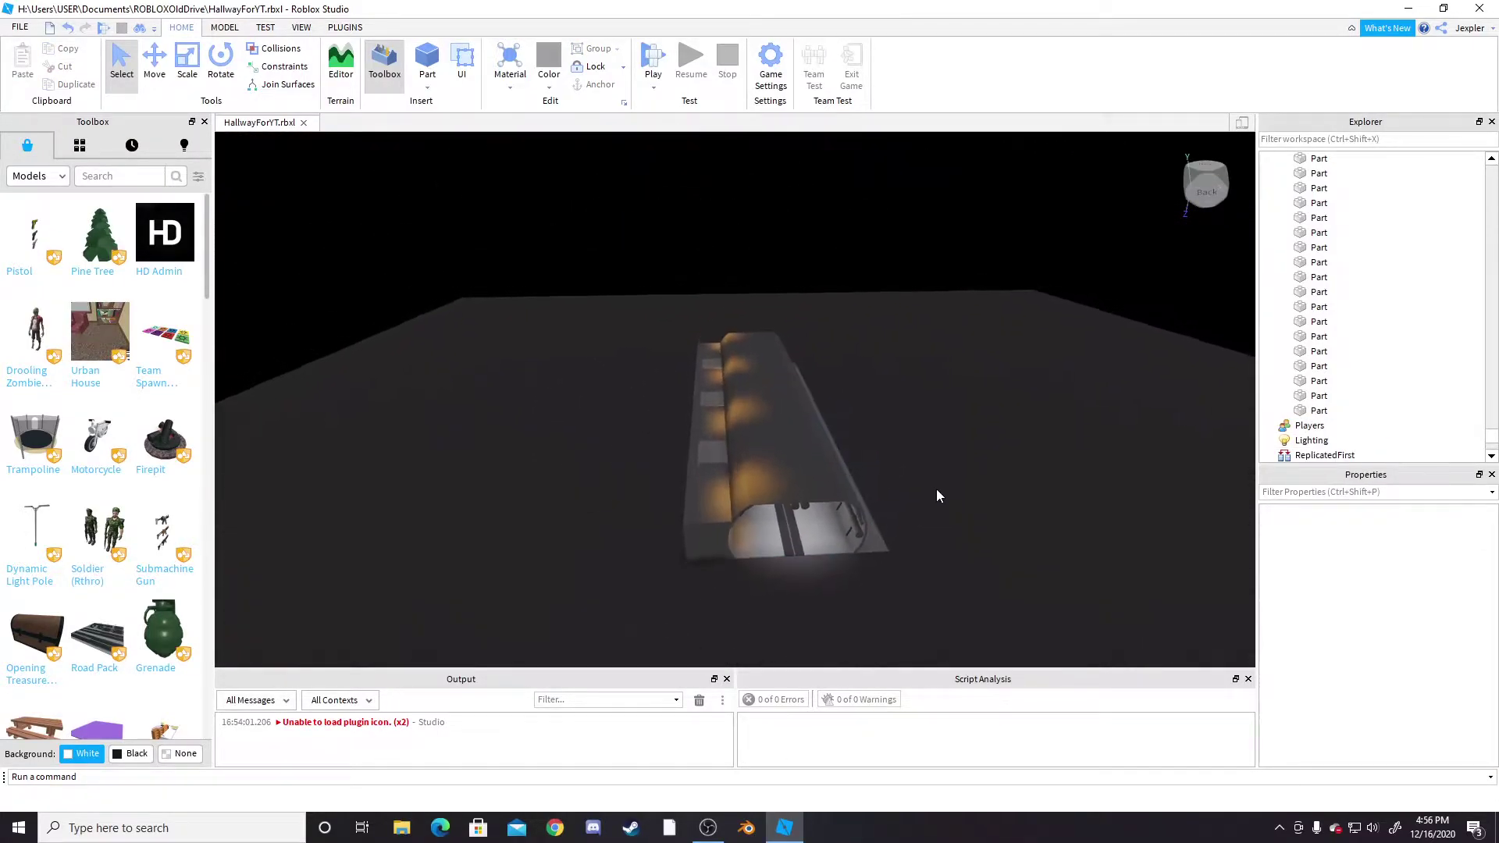
drag(669, 312, 1008, 367)
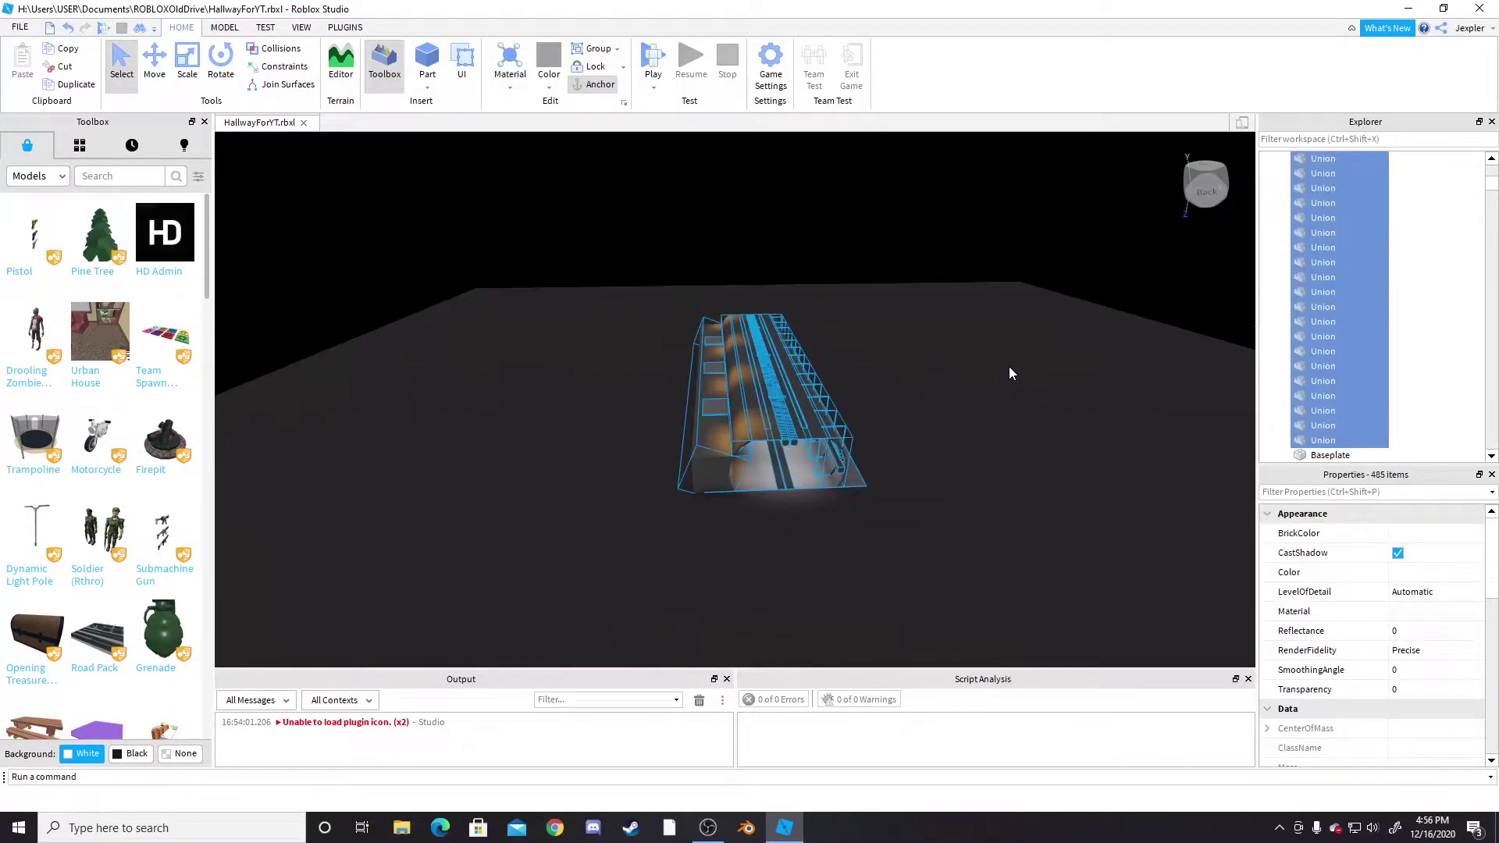
click(920, 359)
Step: Examine the grouped hallway from the outside and then from its opposite end
scroll(930, 377, up, 10)
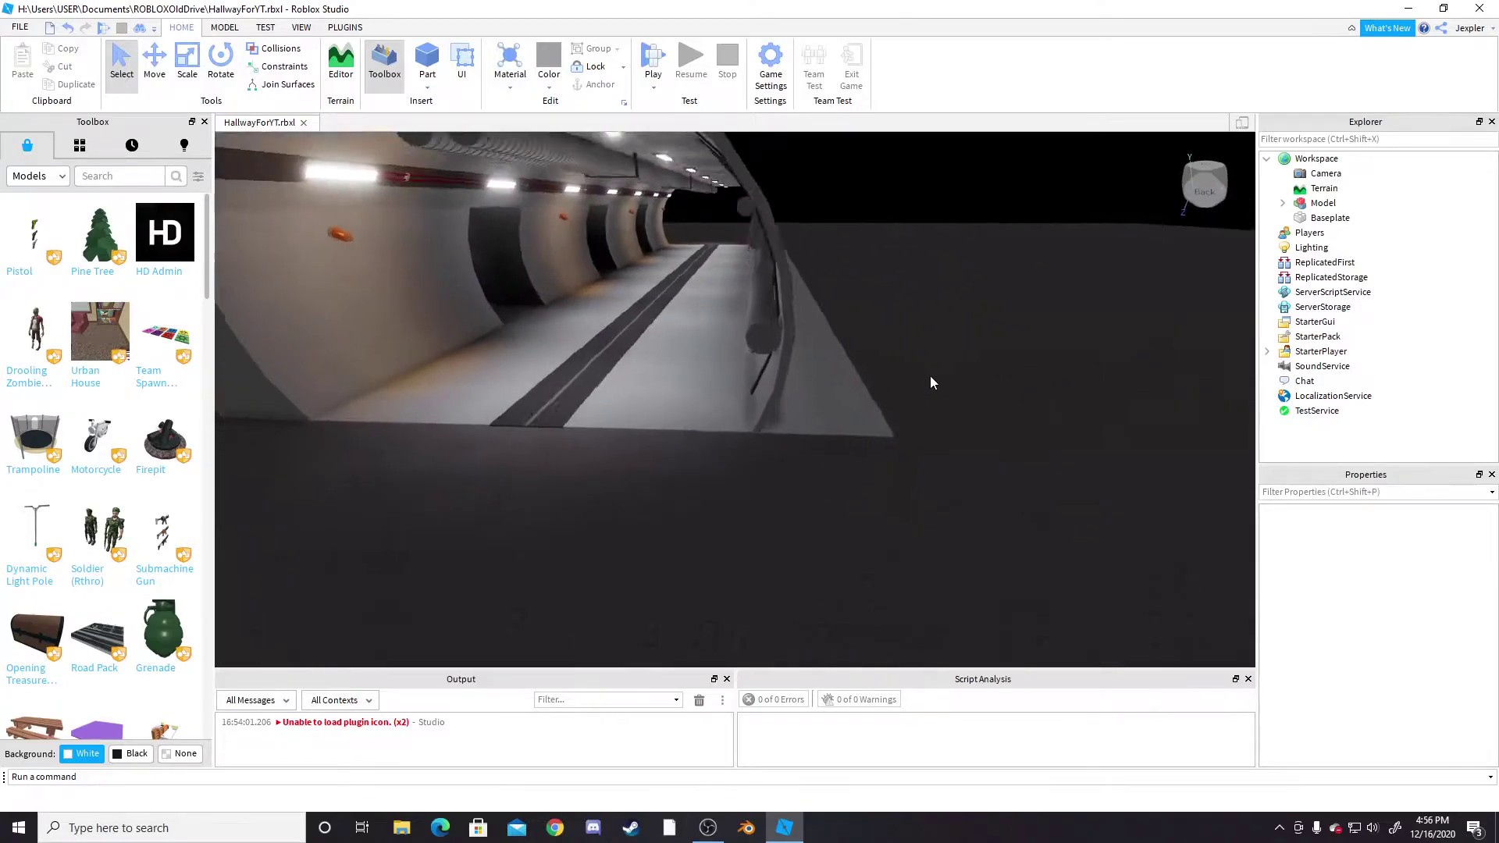
key(w)
key(a)
right_drag(930, 376, 961, 416)
key(s)
key(d)
key(q)
key(w)
key(a)
key(e)
key(s)
key(q)
key(w)
key(a)
key(w)
key(q)
key(d)
key(w)
key(s)
key(w)
key(a)
key(d)
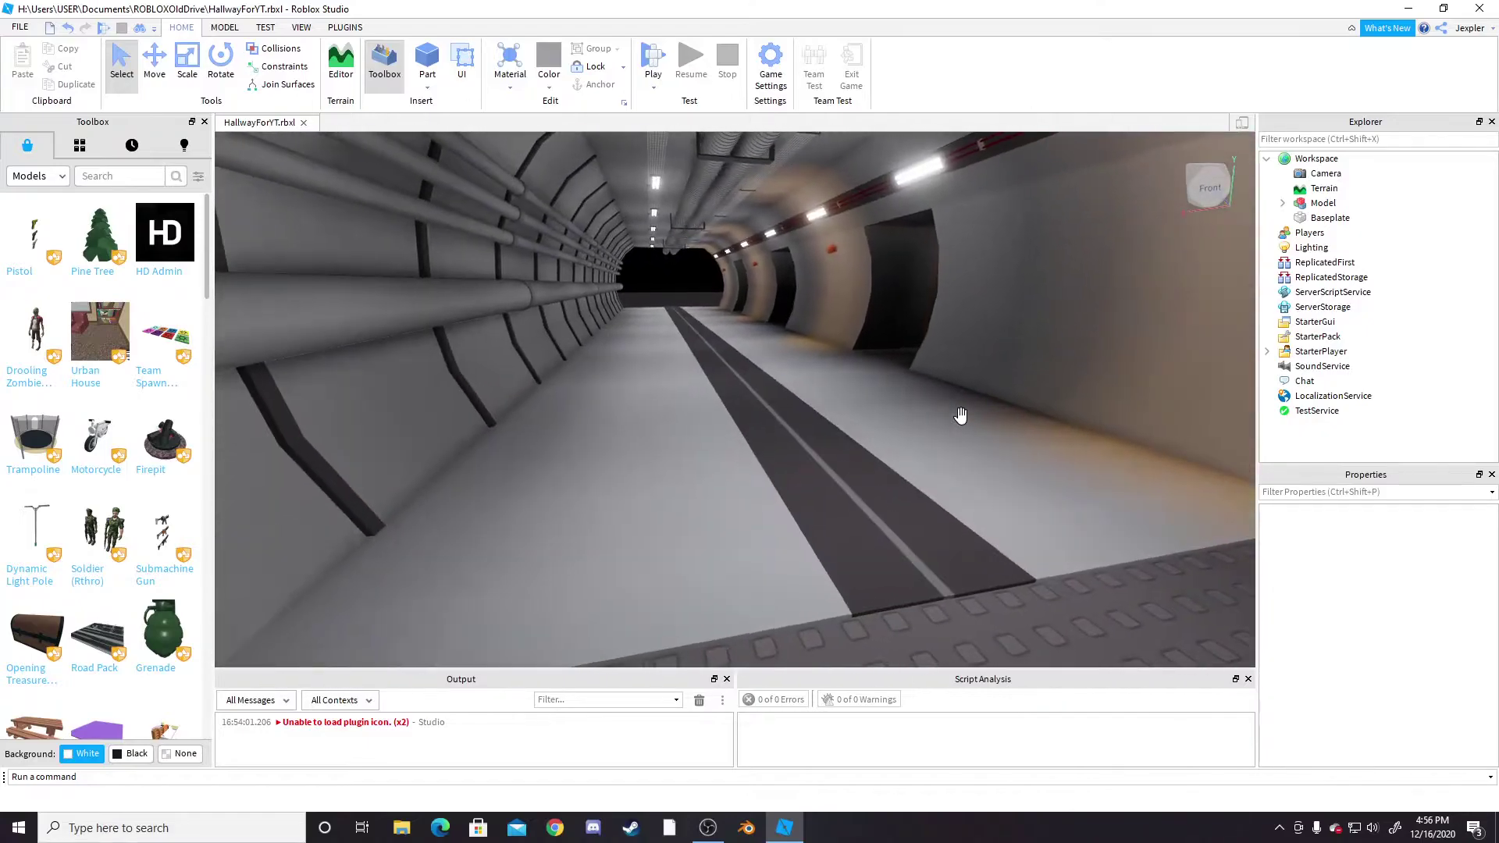
Step: Select the grouped hallway model and view its extents around the open end and side wall
right_click(1319, 206)
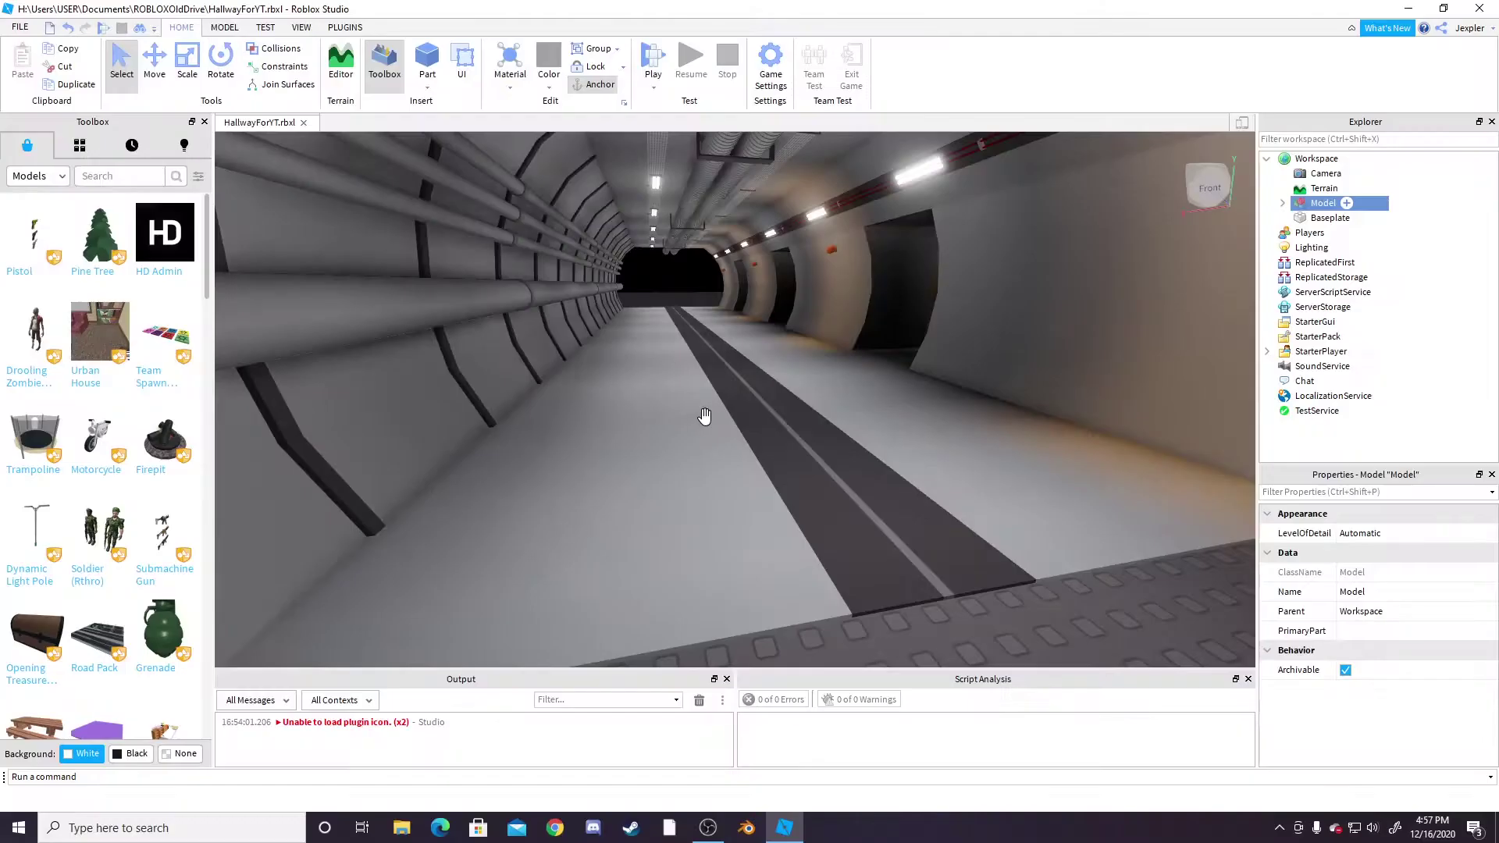
key(s)
right_drag(888, 333, 878, 332)
key(w)
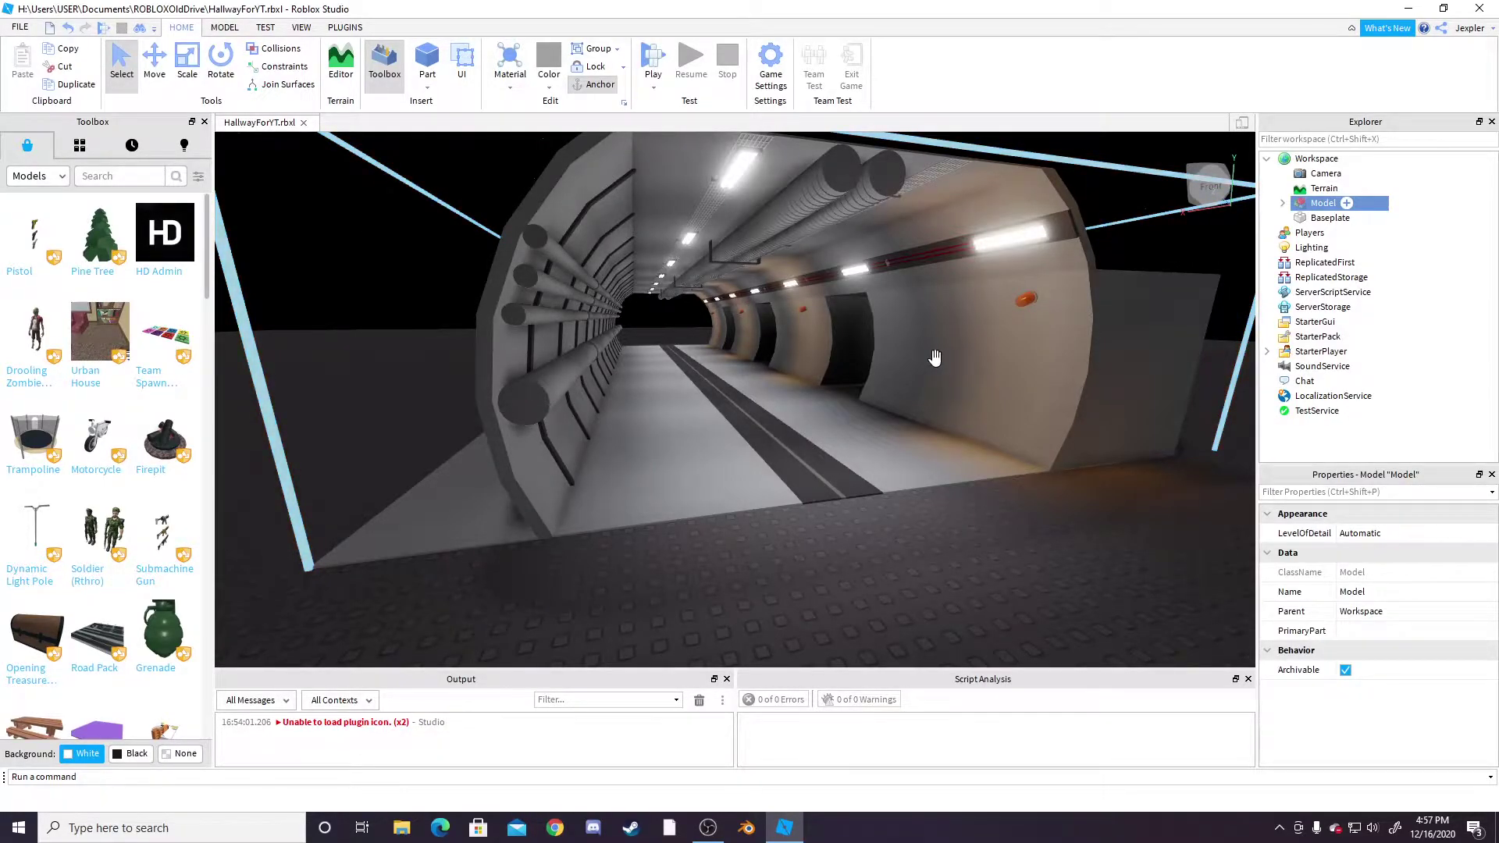
key(d)
right_drag(994, 425, 996, 426)
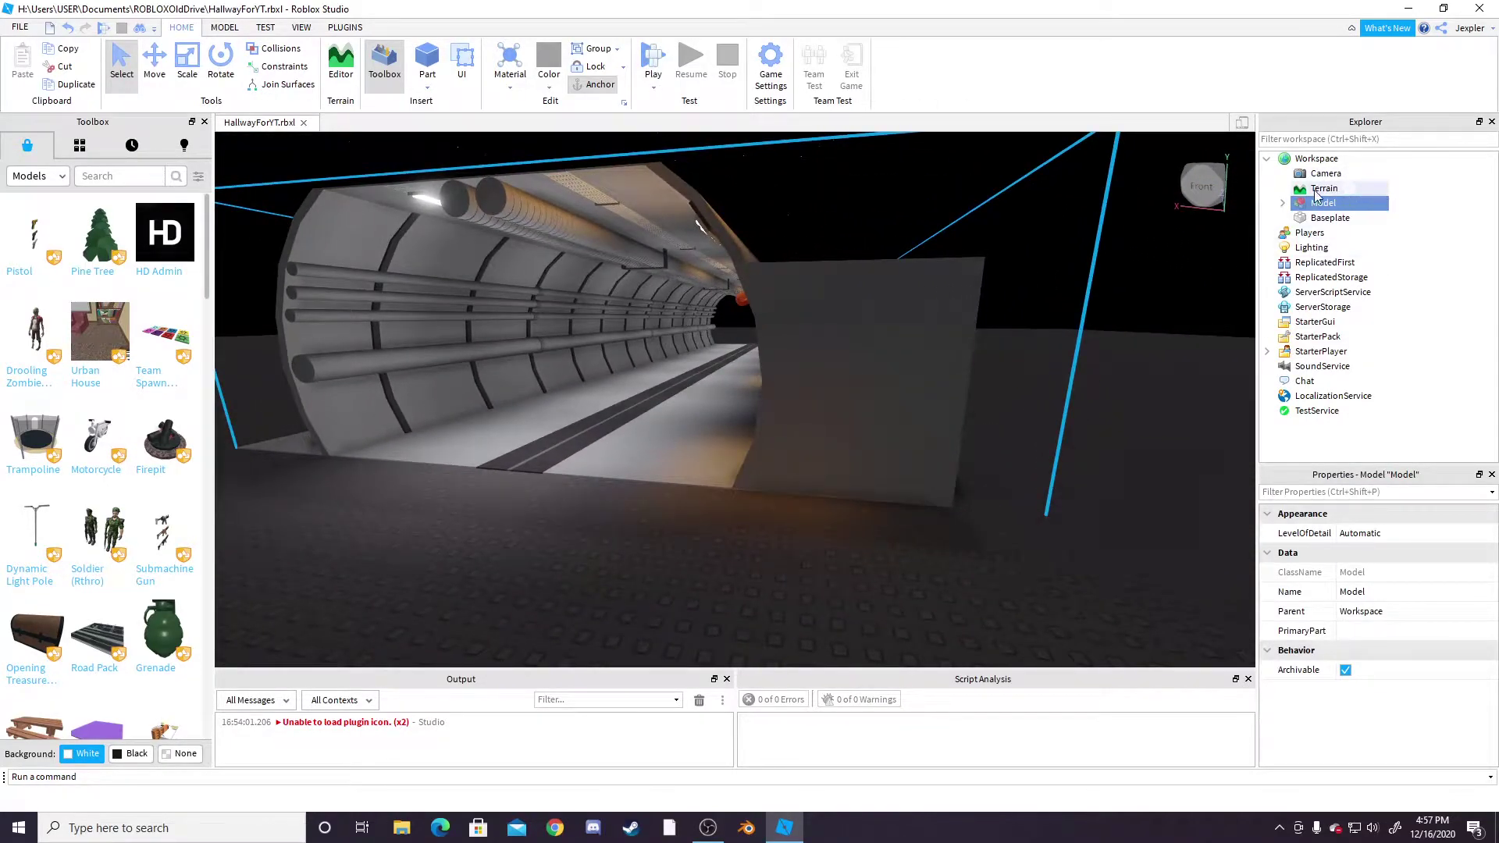
Step: Move the first two unions out of the hallway model into the Workspace and group them as a separate model
click(1283, 204)
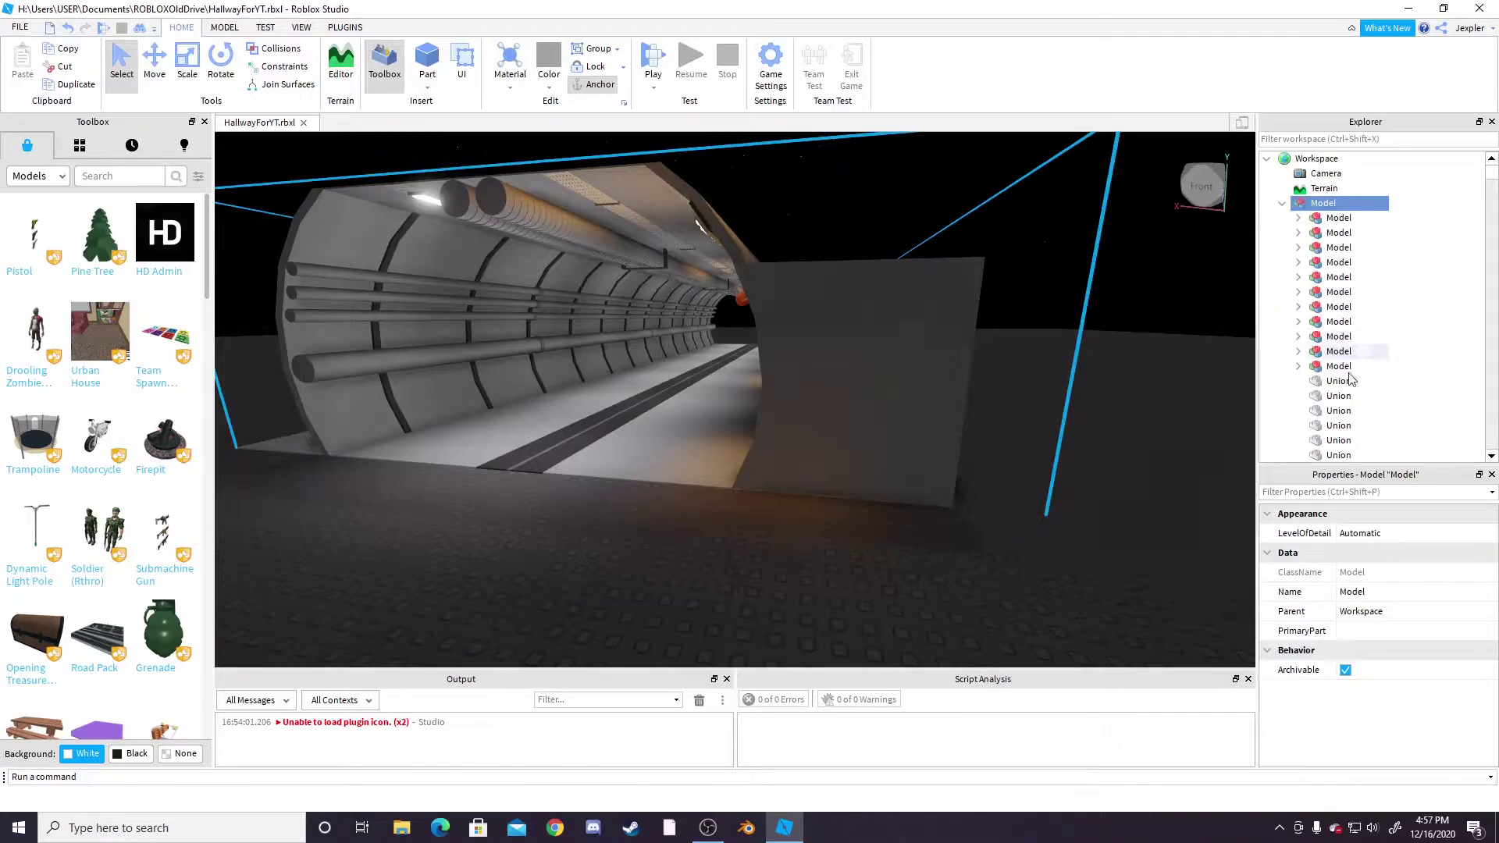
click(1327, 381)
right_drag(704, 330, 723, 339)
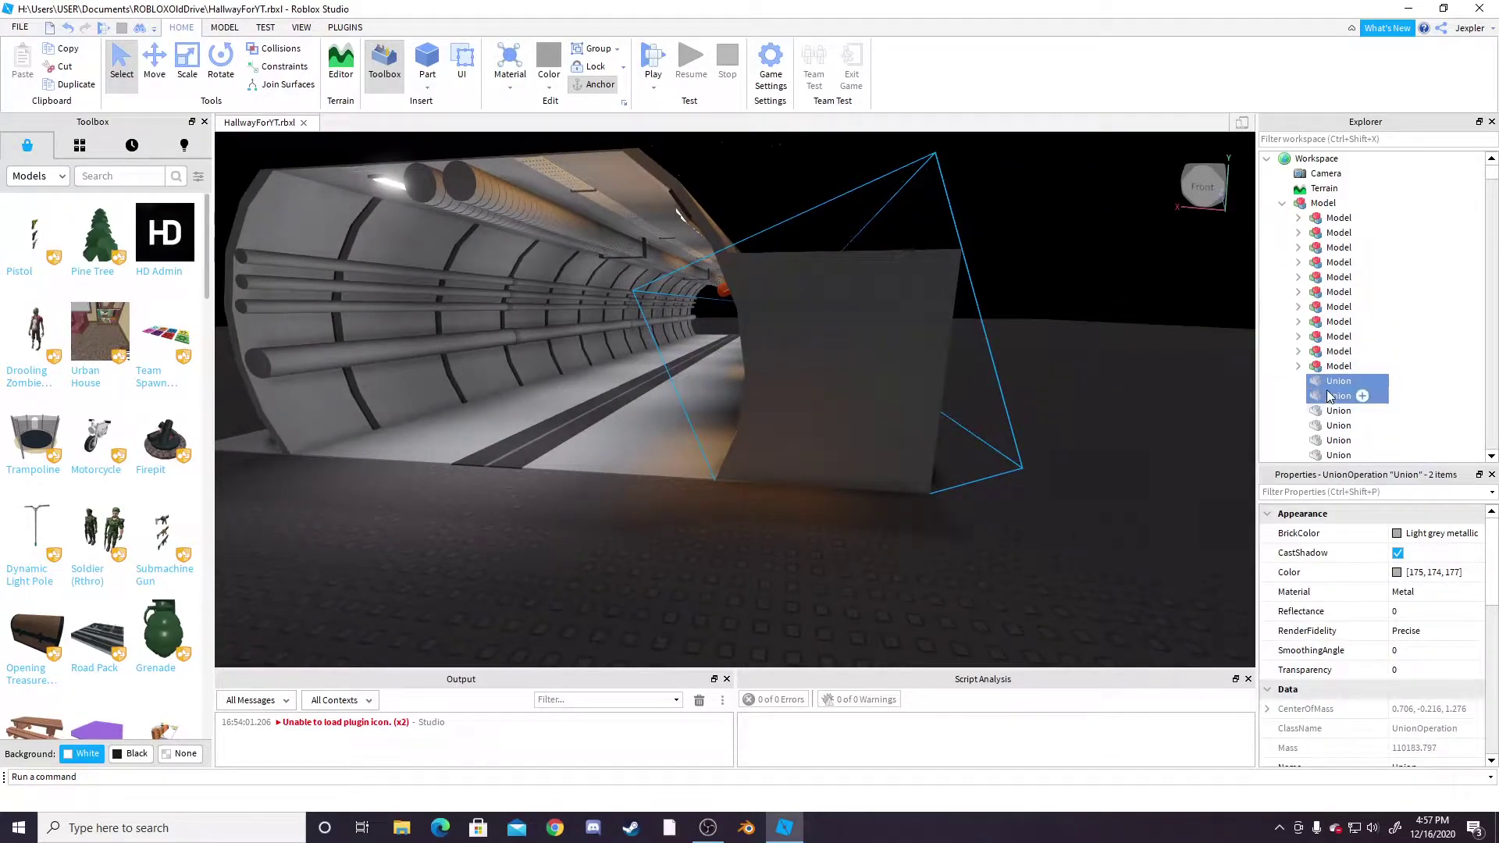
drag(1330, 168, 1330, 167)
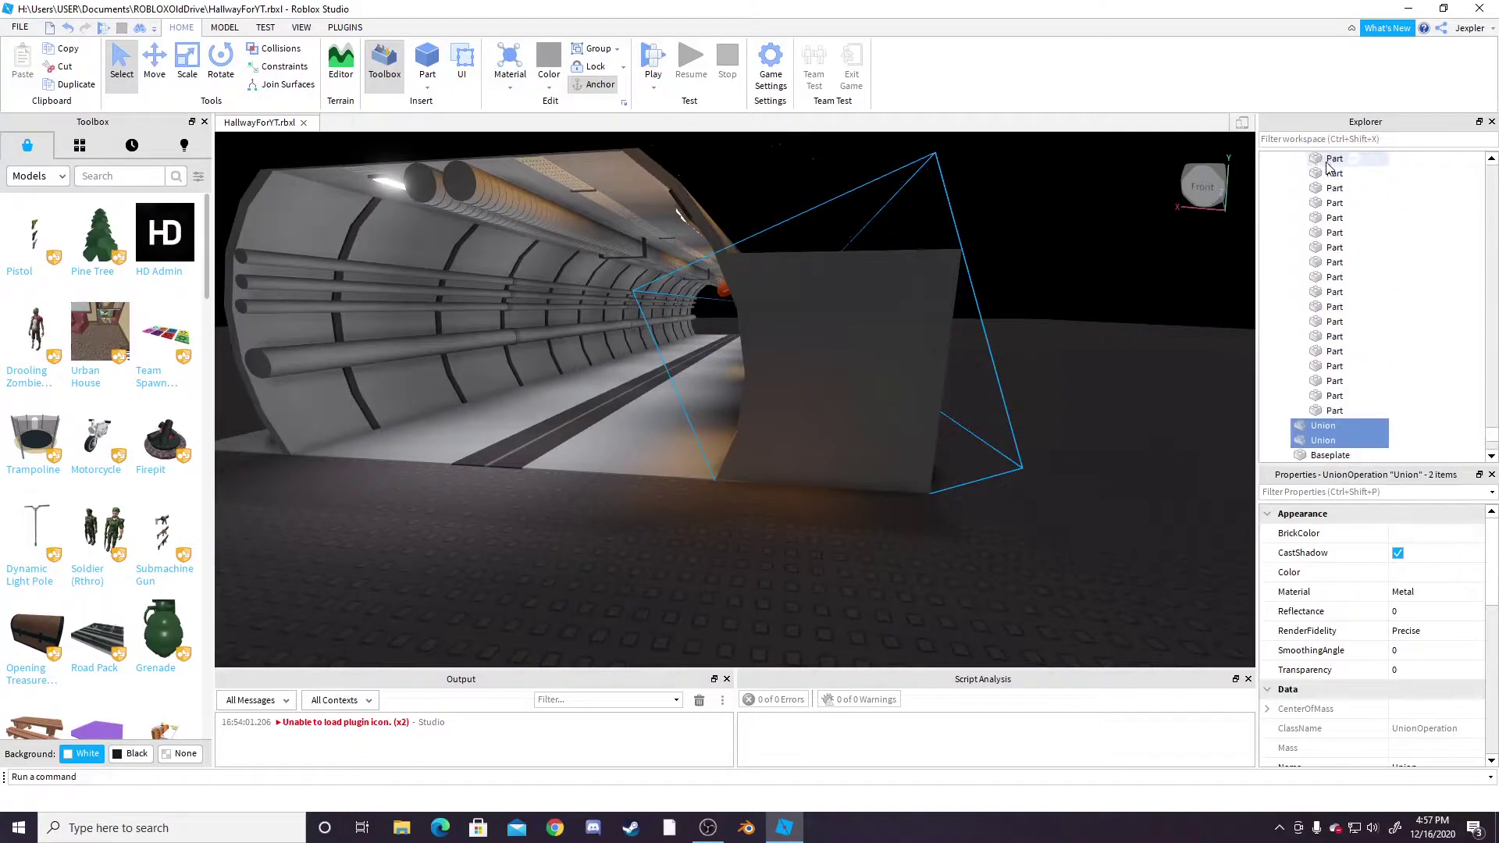
key(ctrl+g)
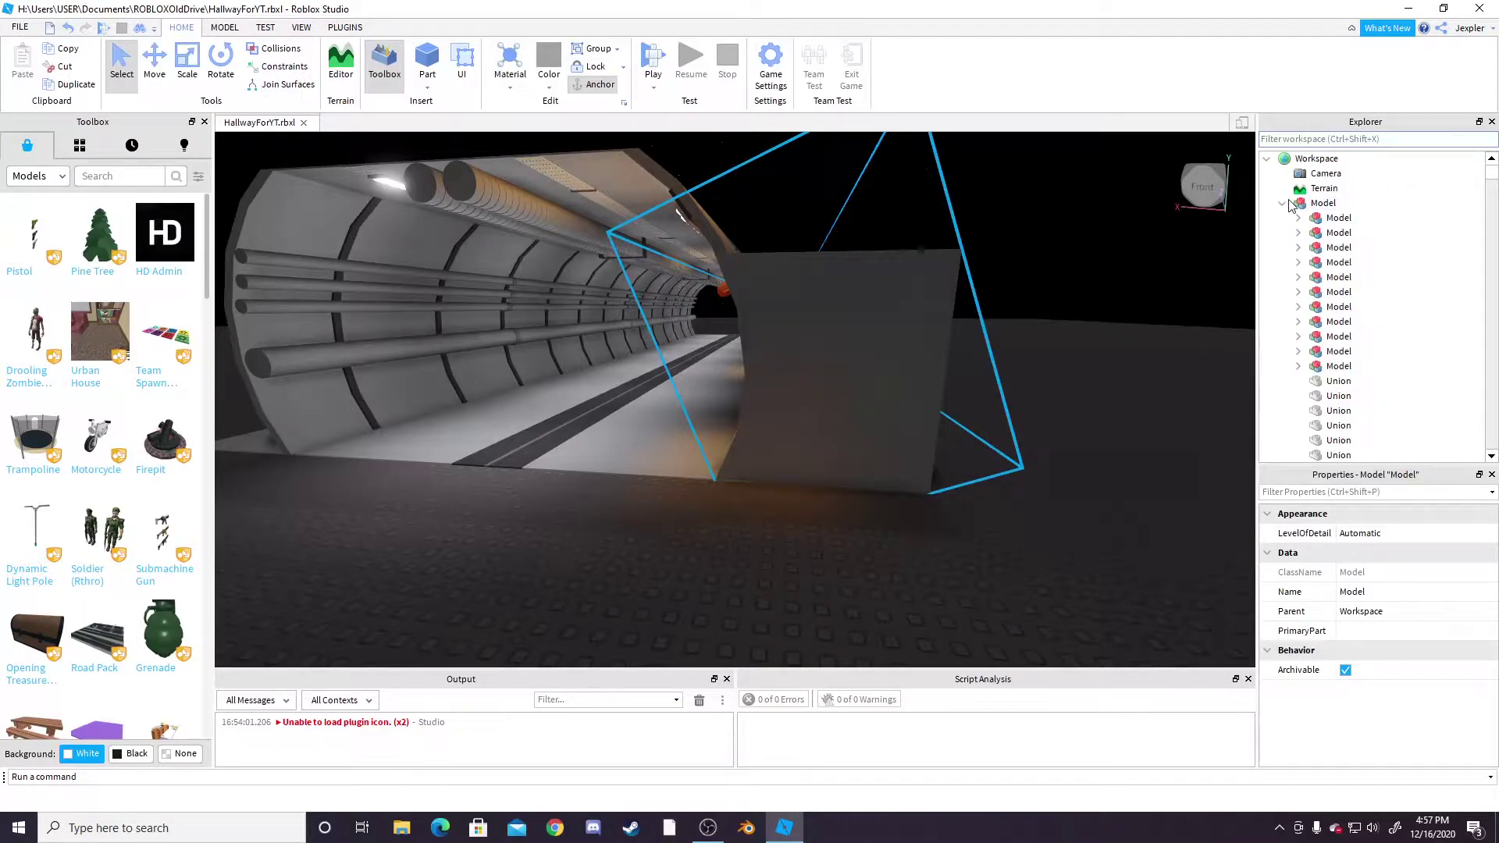
Step: Collapse the hallway model's contents and select each of the two grouped models in turn to compare their extents
click(1283, 203)
click(1308, 205)
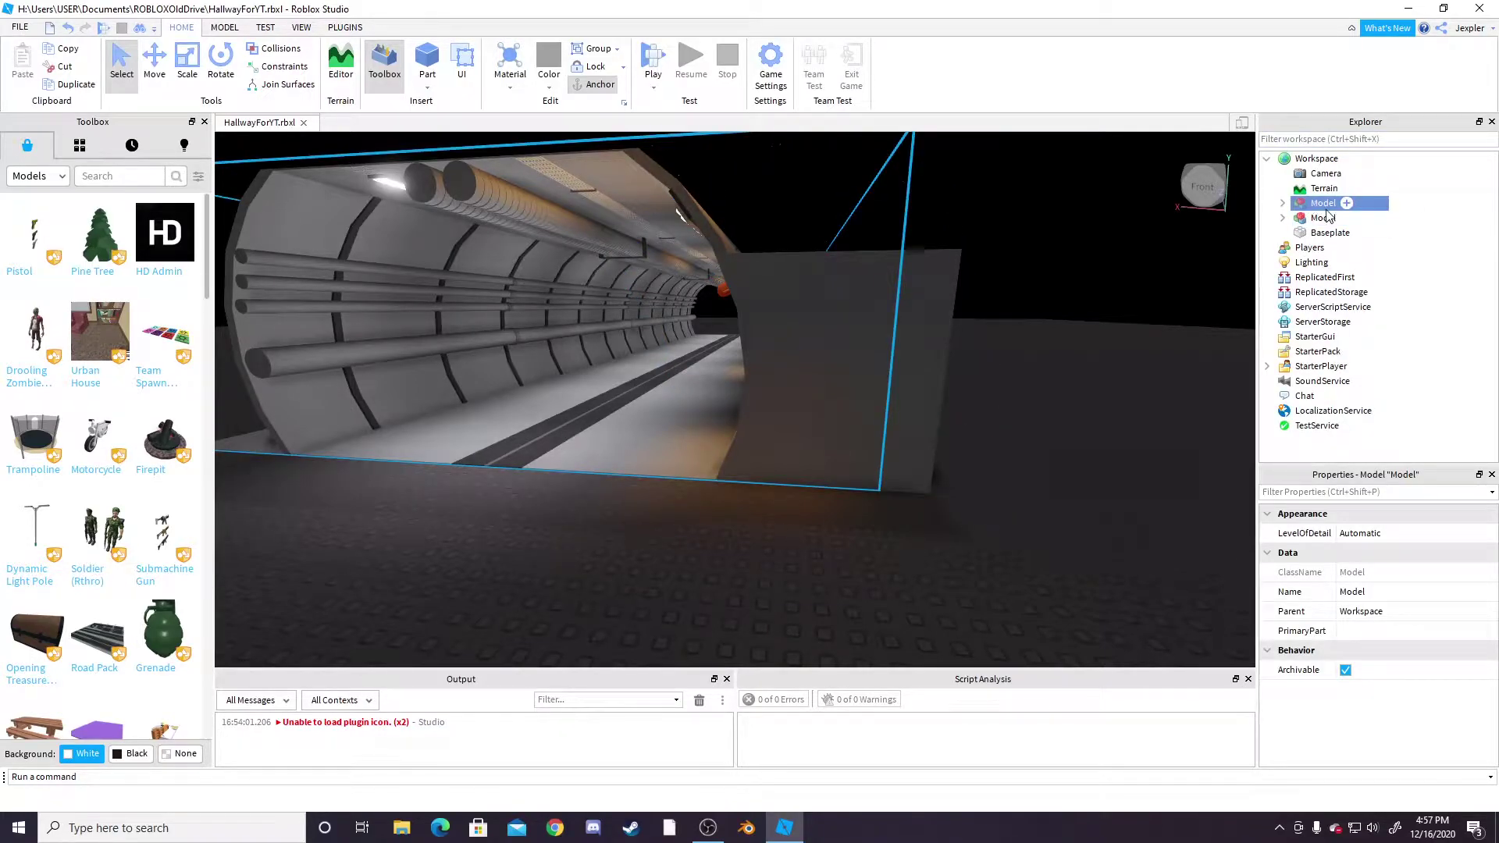
click(1325, 219)
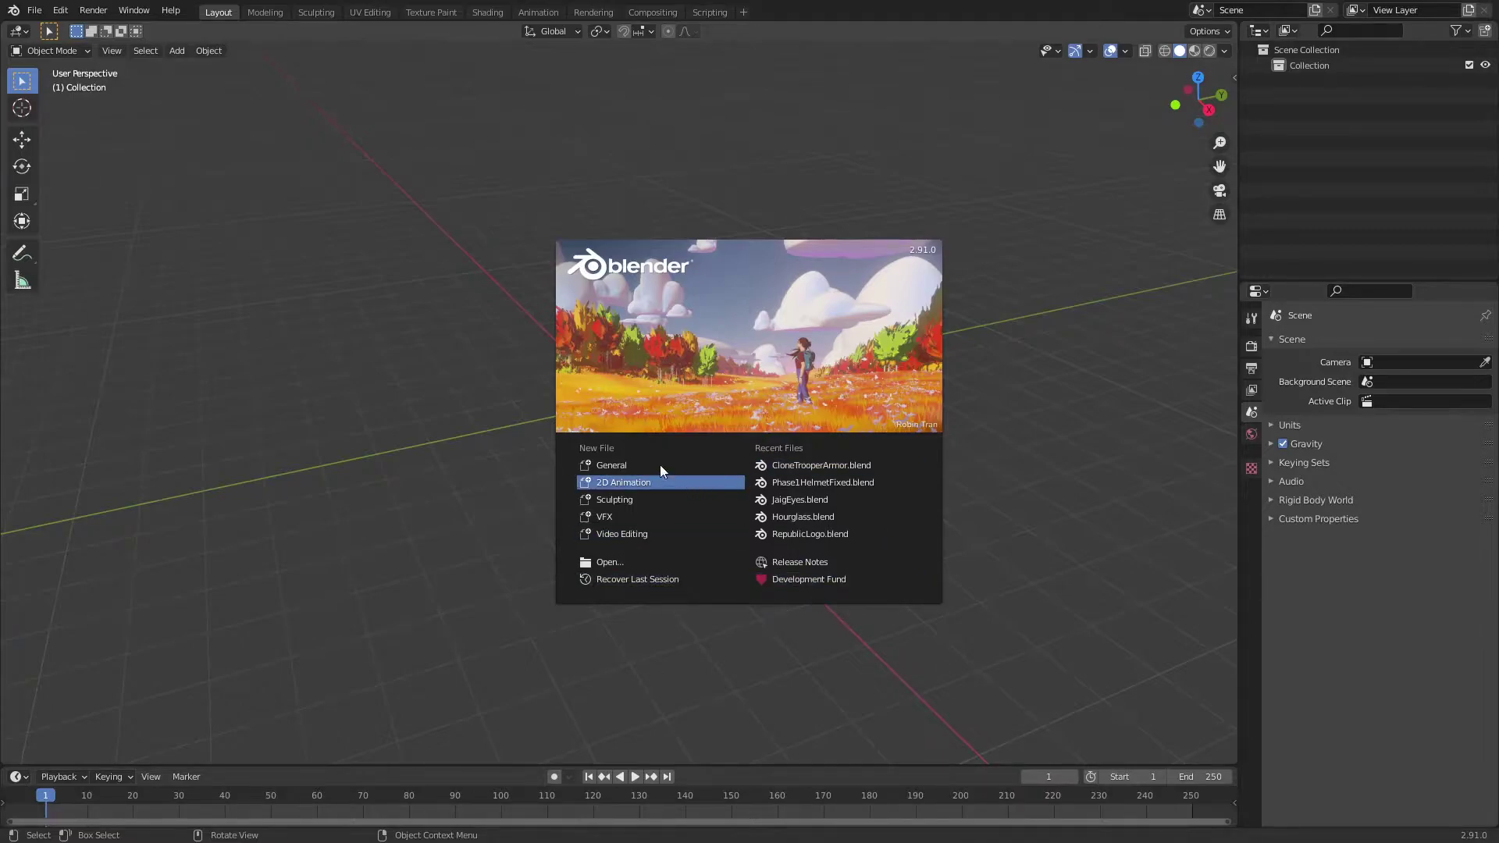
Step: Switch to Blender and start a new file from the General template
click(605, 464)
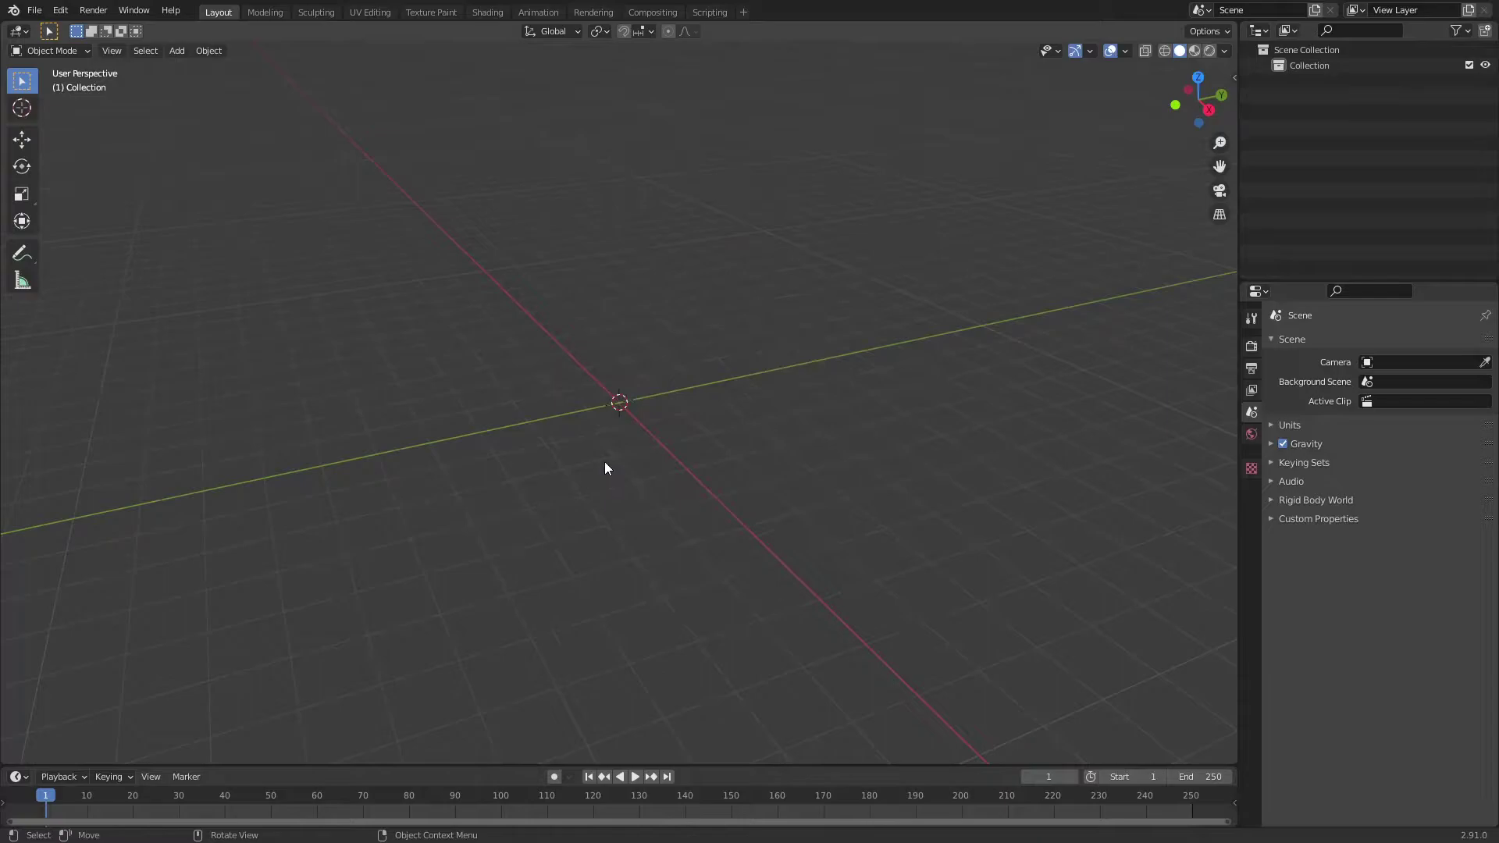
middle_drag(606, 469, 713, 406)
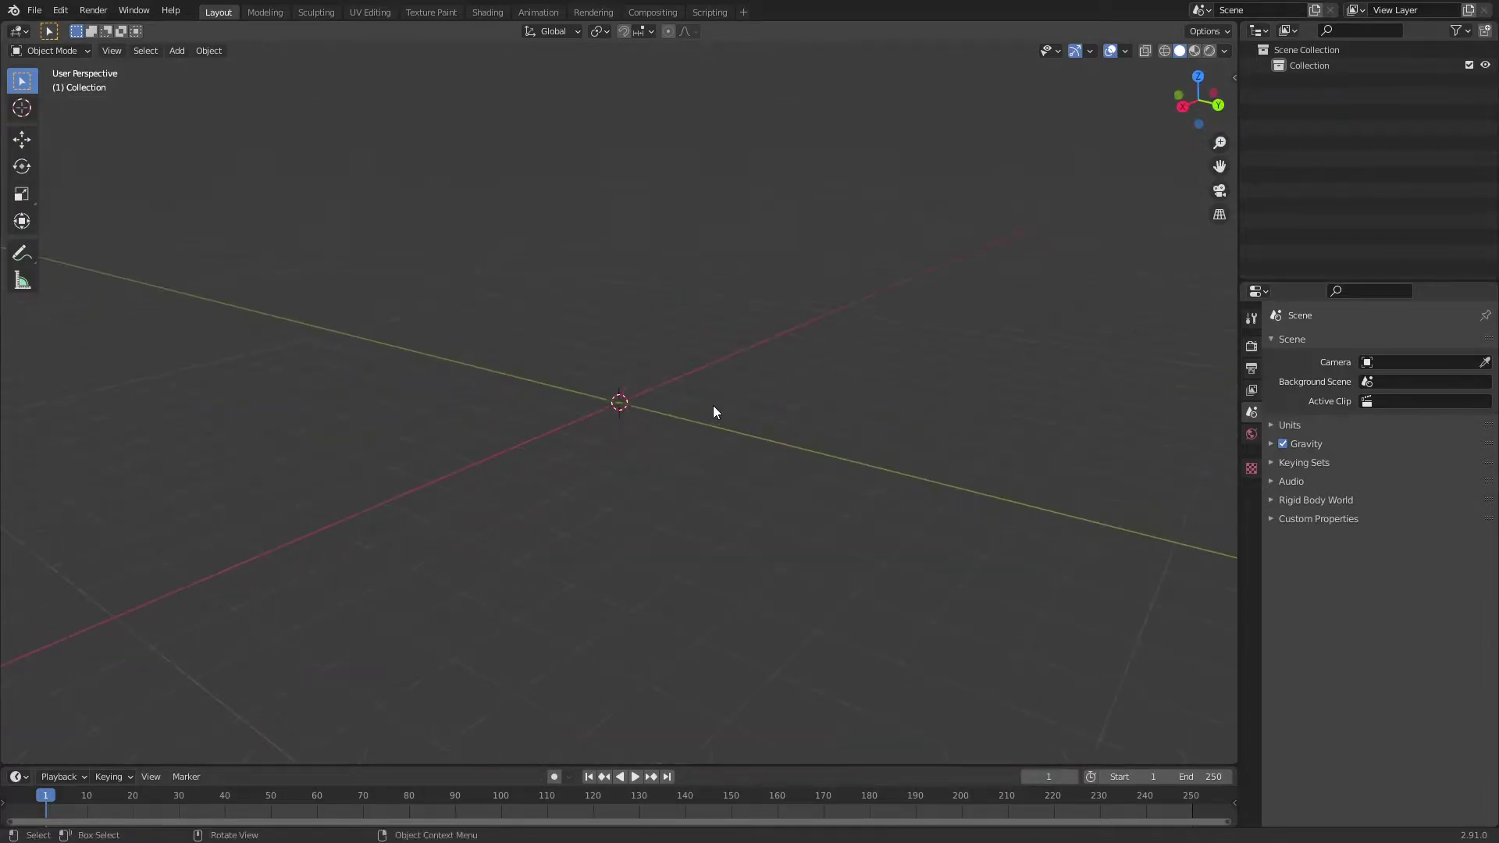
middle_drag(602, 378, 719, 334)
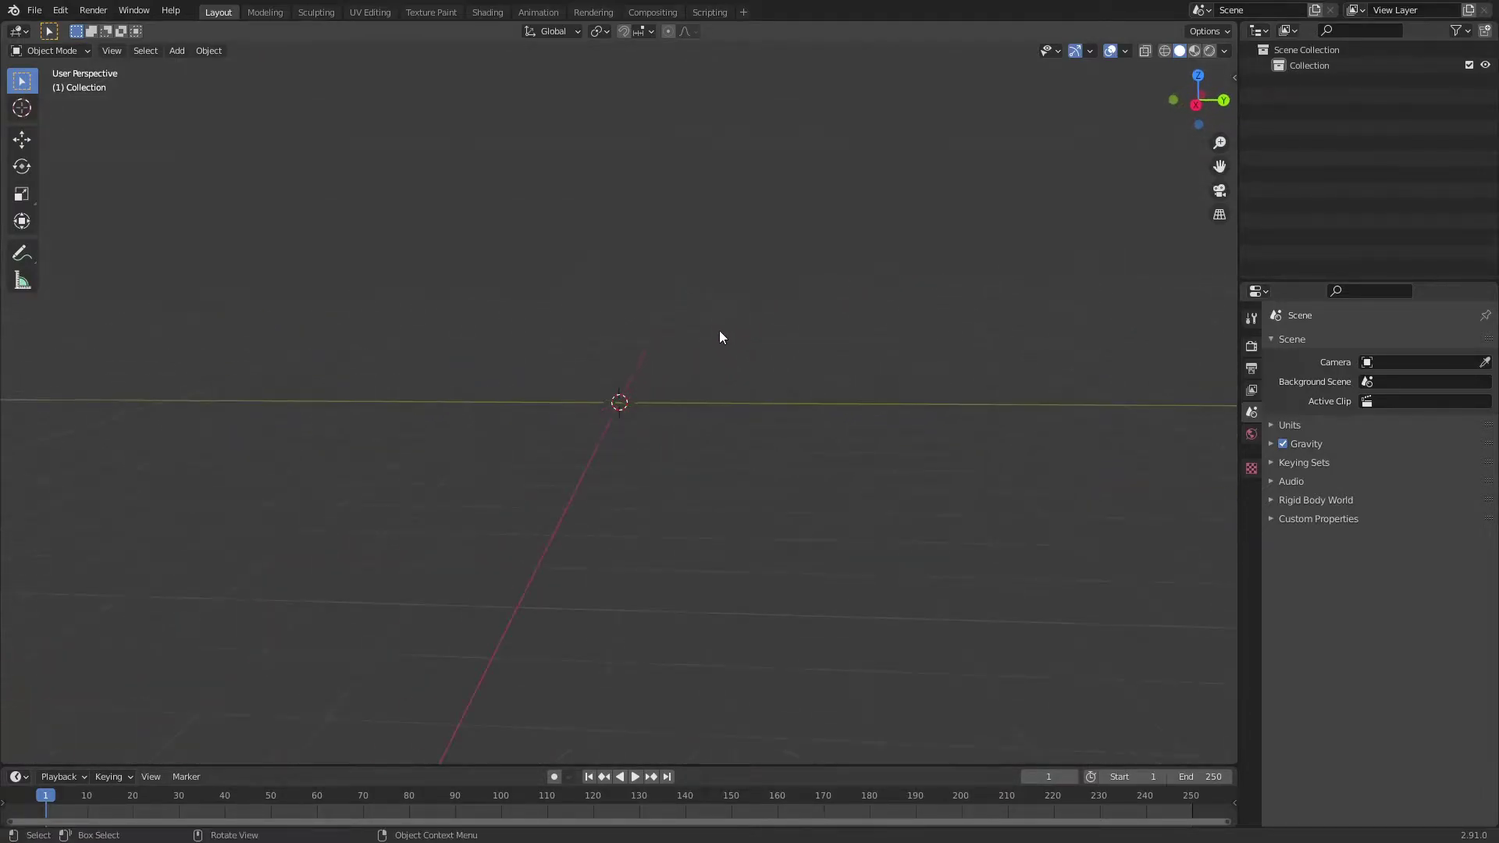
Step: Add a cube and a camera to the empty scene
key(shift+a)
mouse_move(701, 330)
click(784, 339)
key(shift+a)
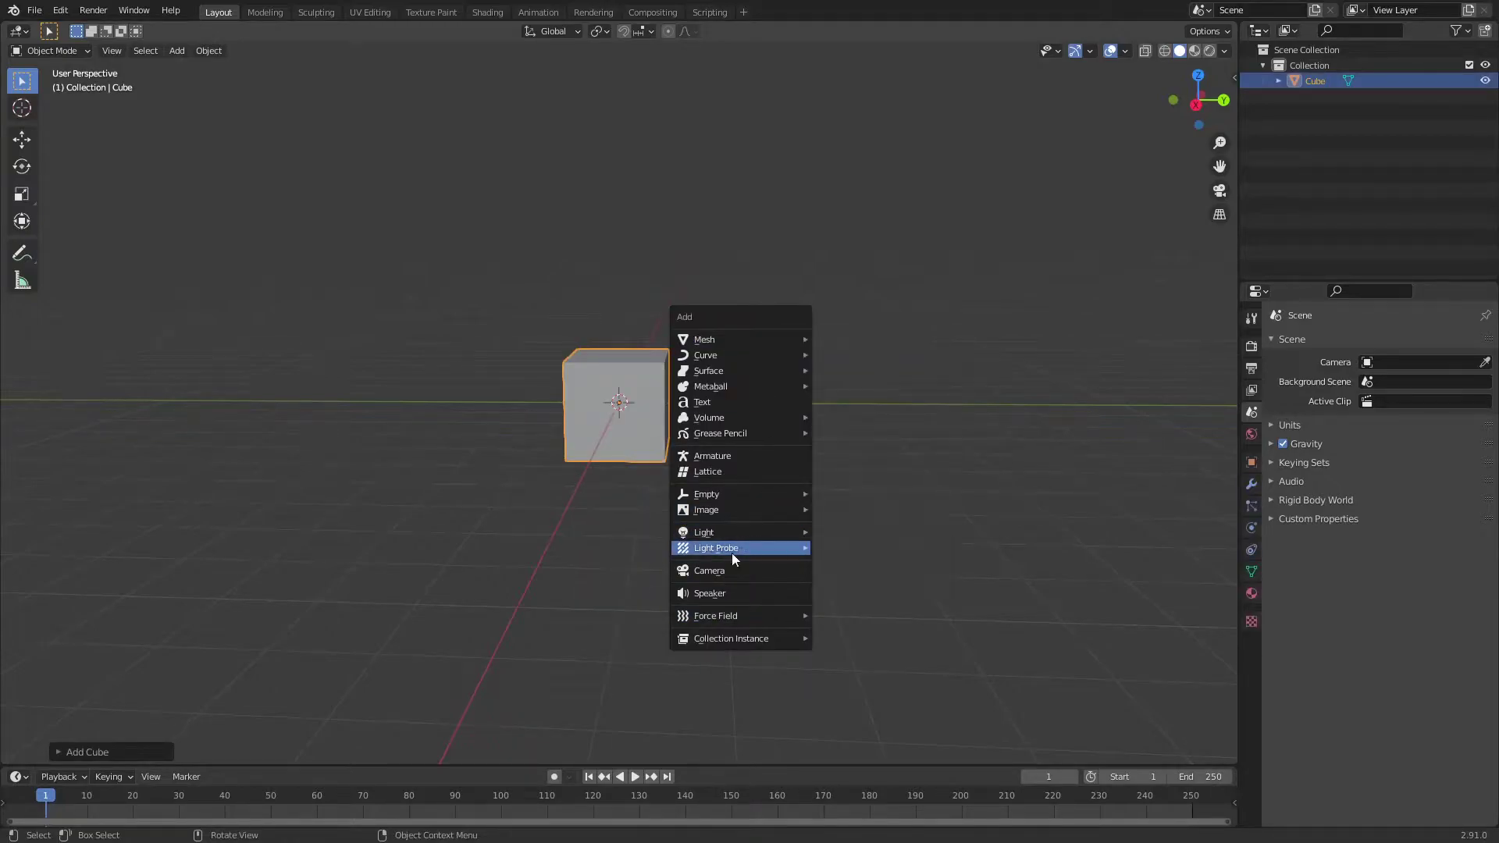
click(721, 577)
middle_drag(880, 378, 678, 378)
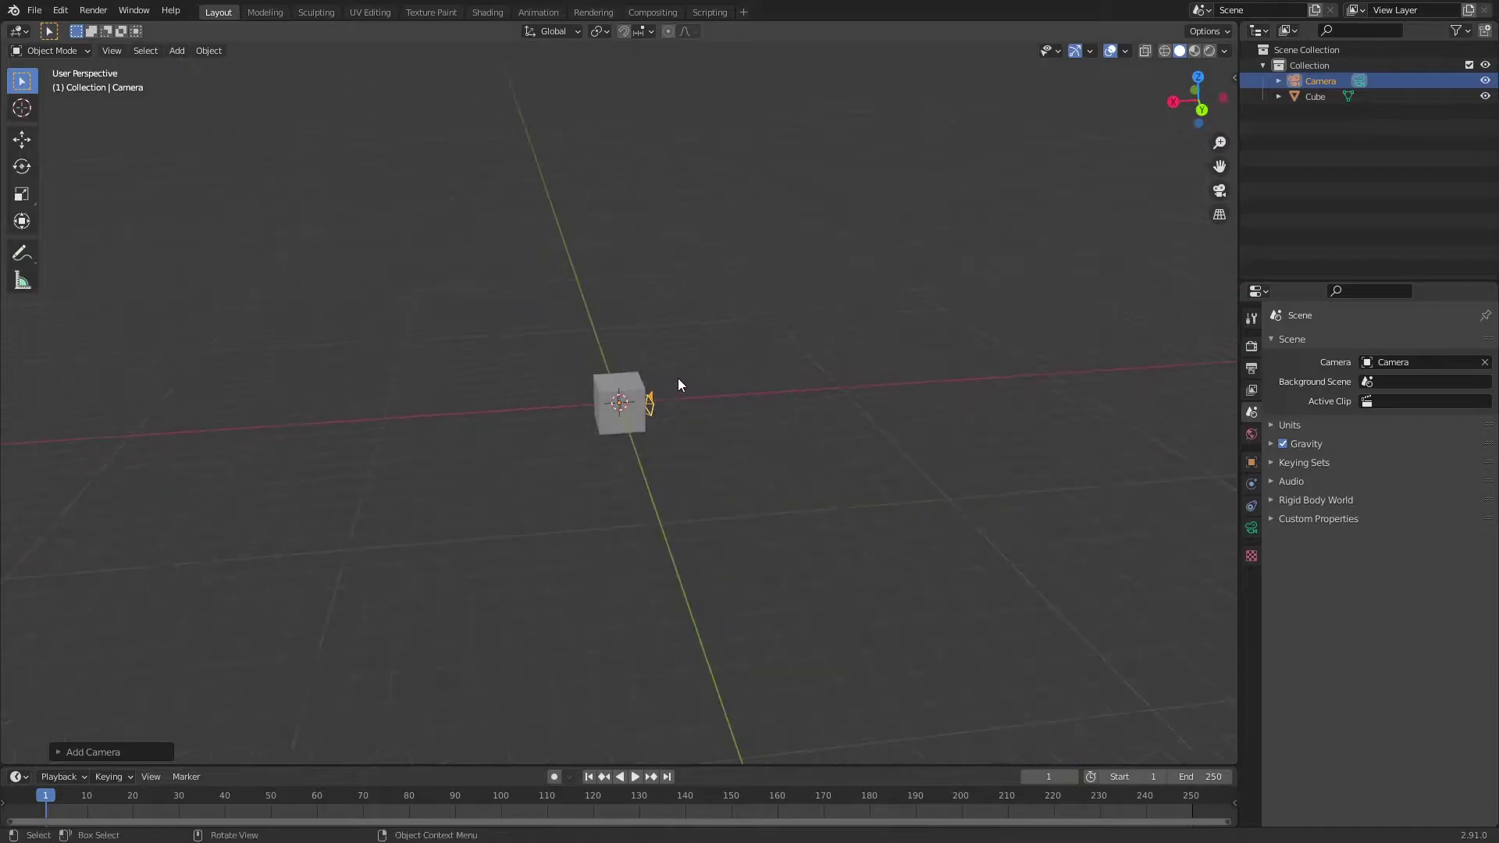
Step: Select all objects and delete the cube and the camera from the scene
key(ctrl+a)
key(Escape)
key(a)
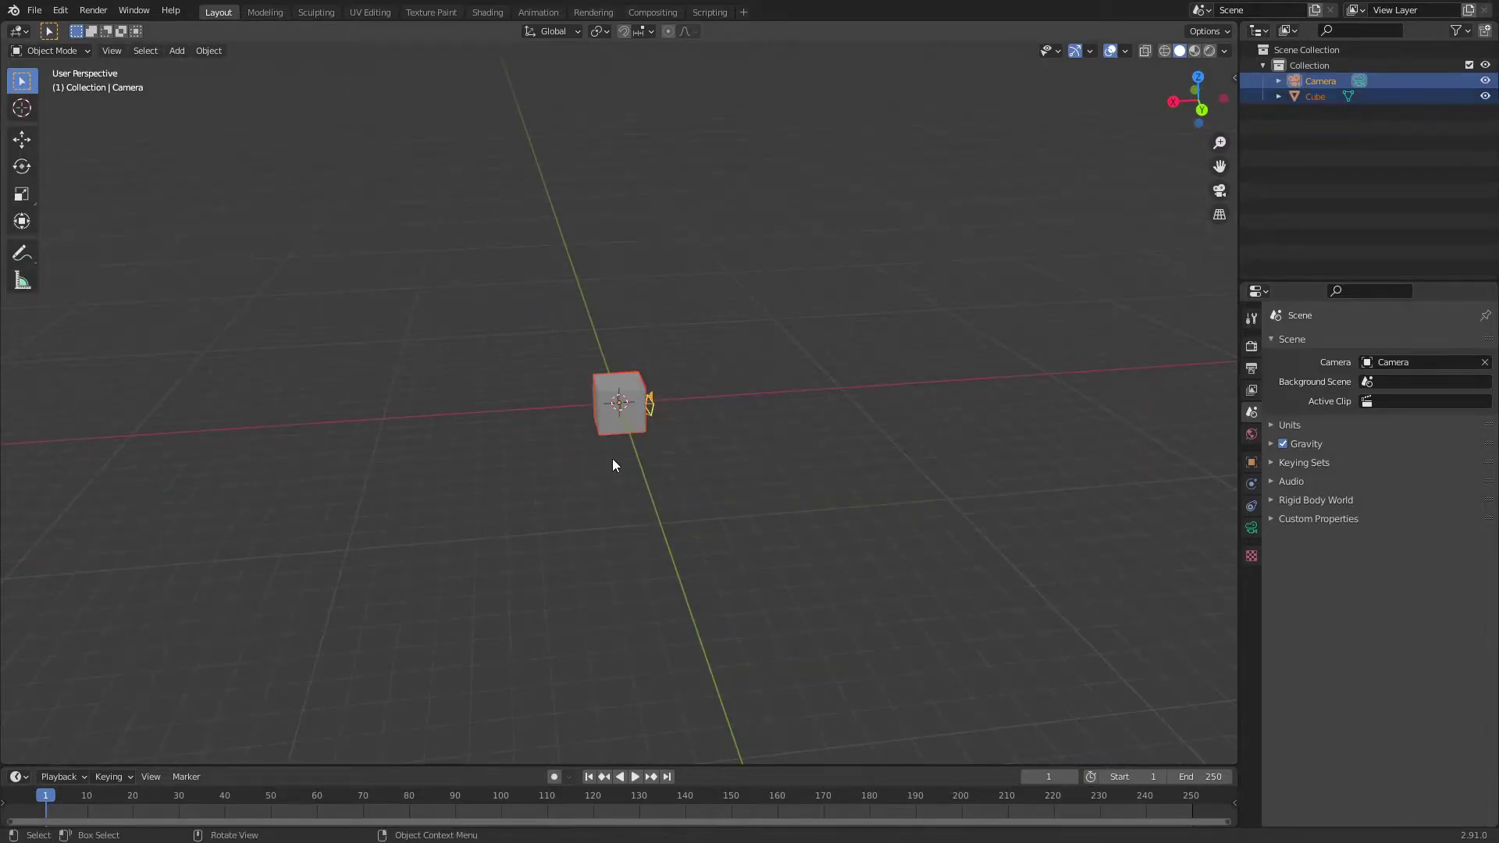
middle_drag(685, 455, 577, 336)
key(Delete)
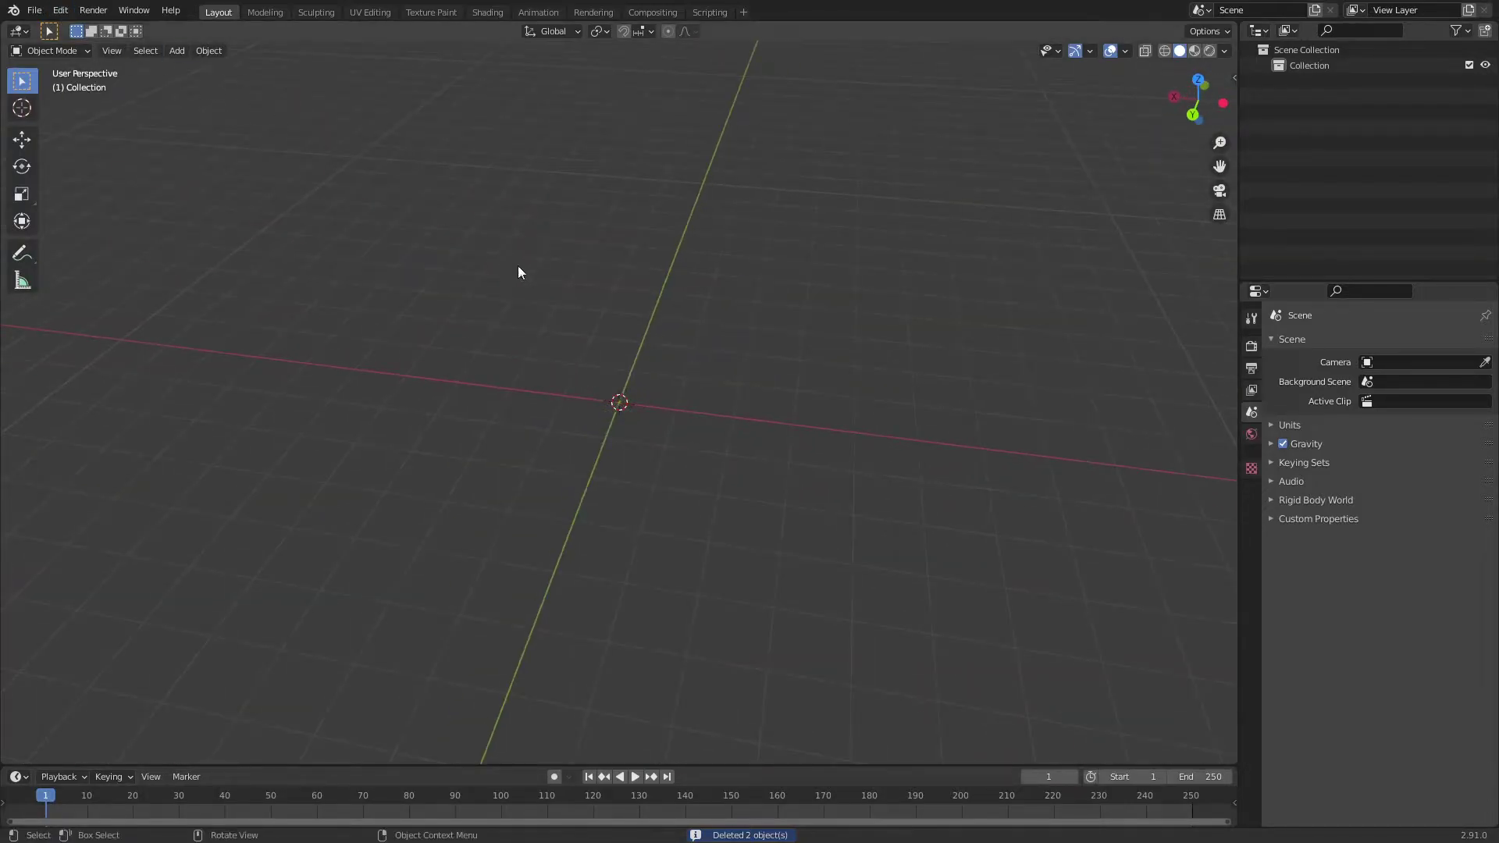
middle_drag(517, 271, 433, 240)
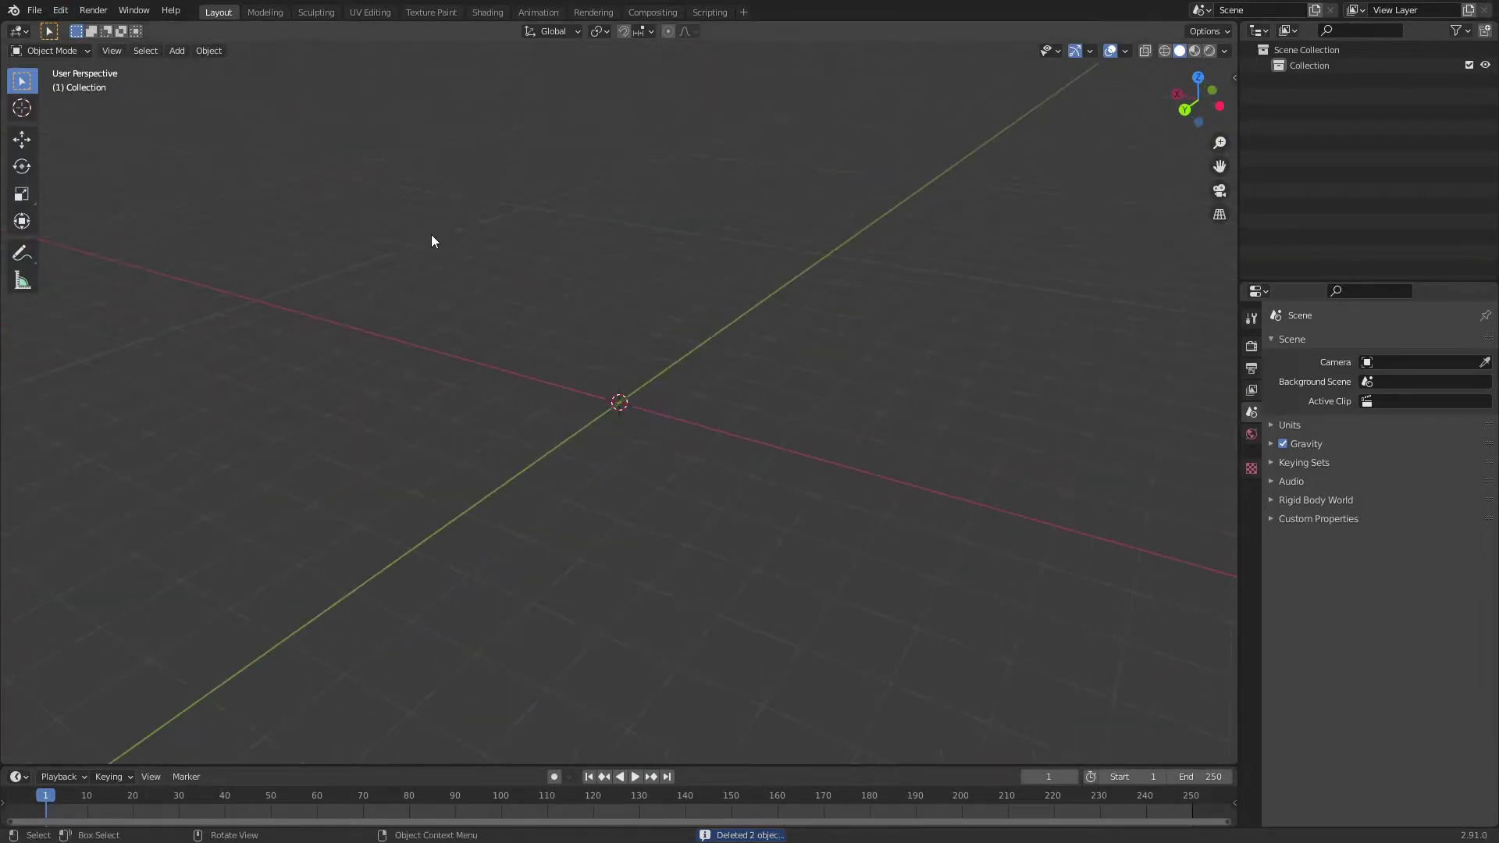
Step: Import Hallway.obj as a Wavefront file from the HallwayForYT folder inside Roblox_OBJs, with the file list sorted by date modified
click(39, 11)
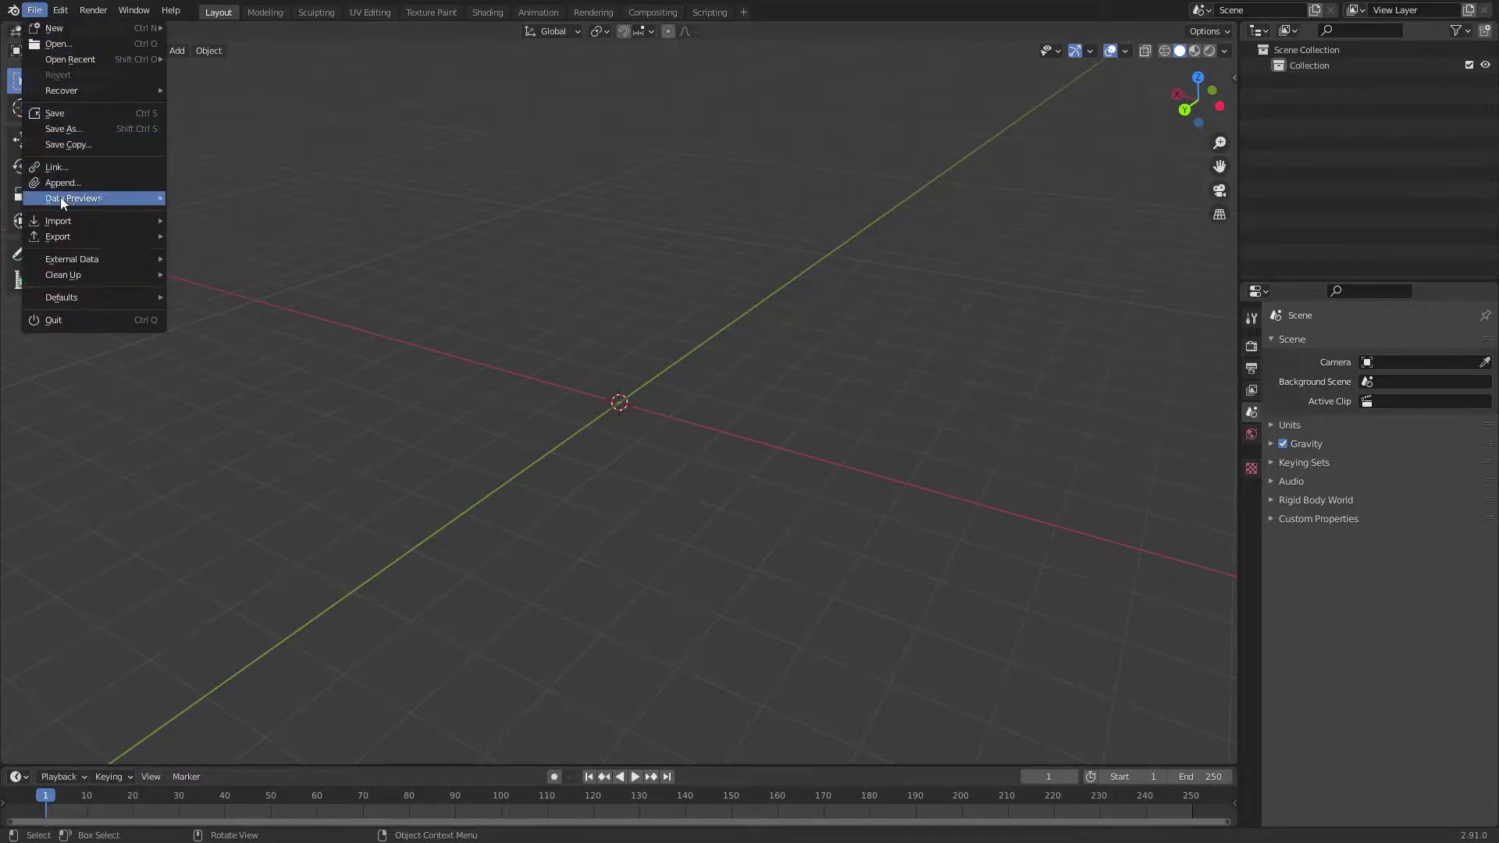
mouse_move(68, 218)
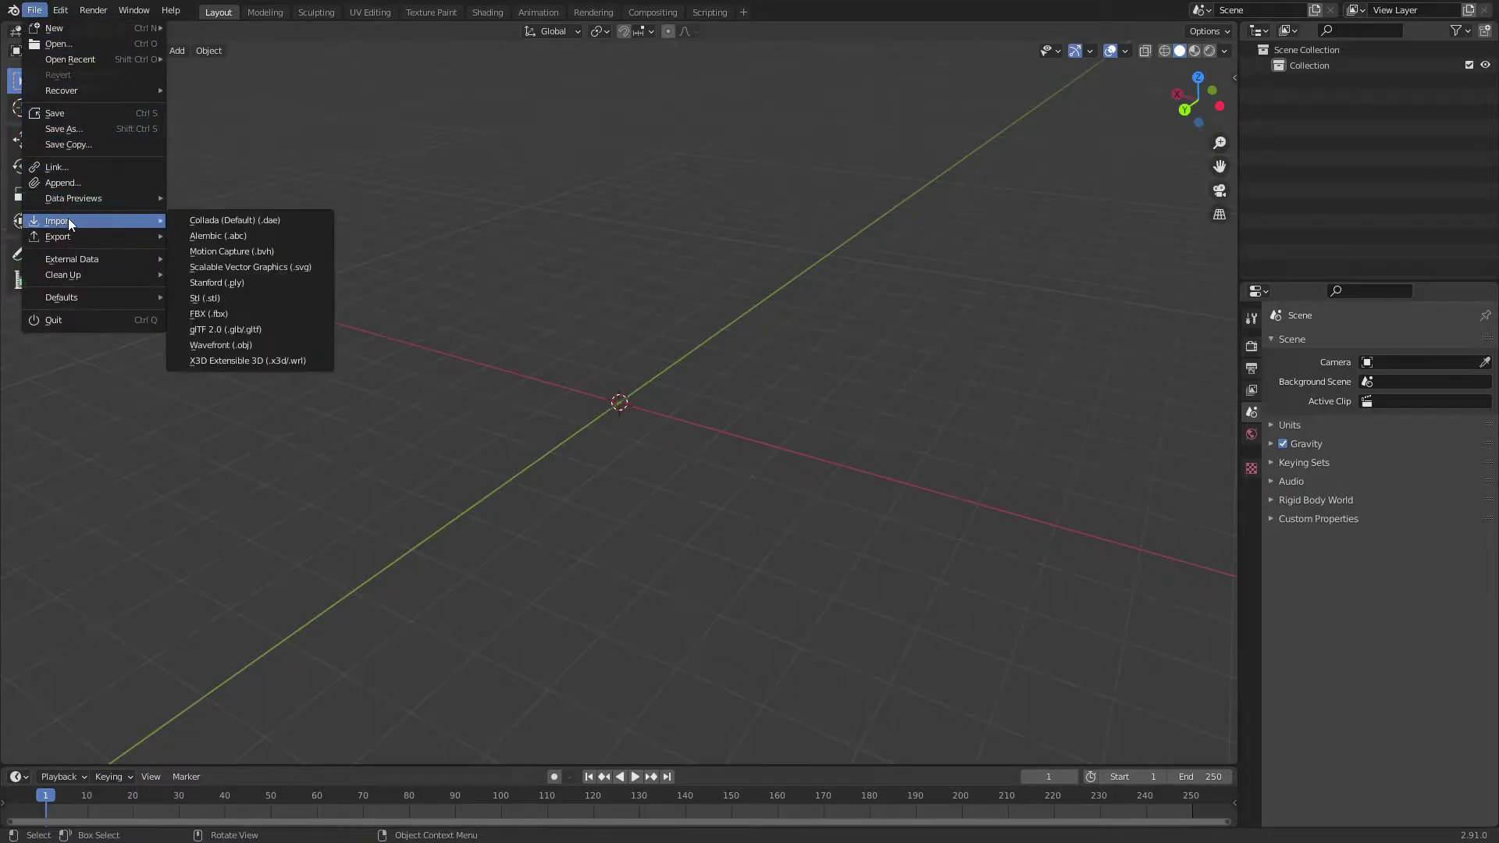
click(241, 349)
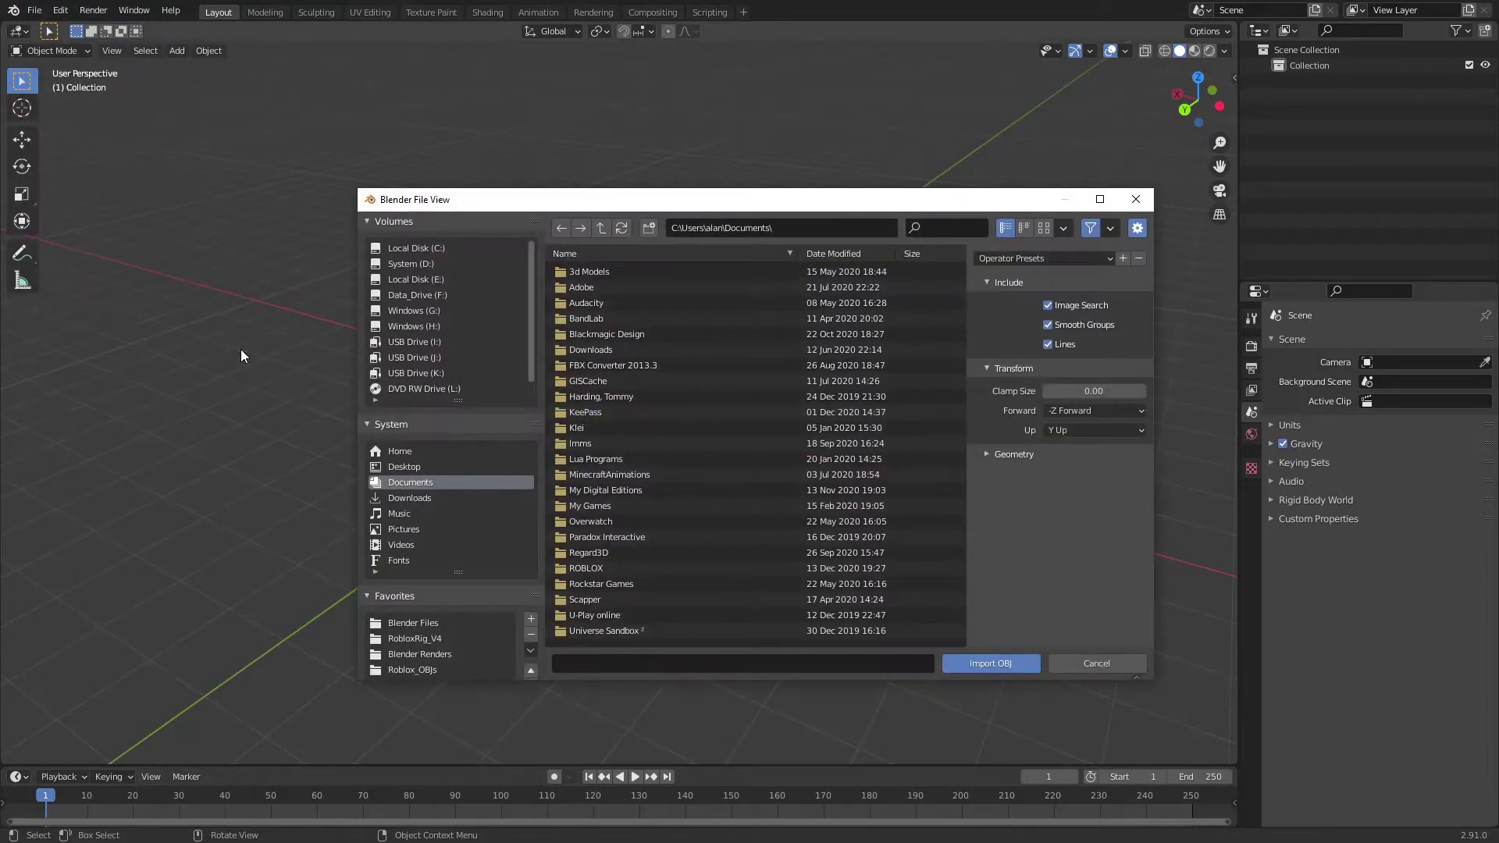
scroll(456, 466, down, 2)
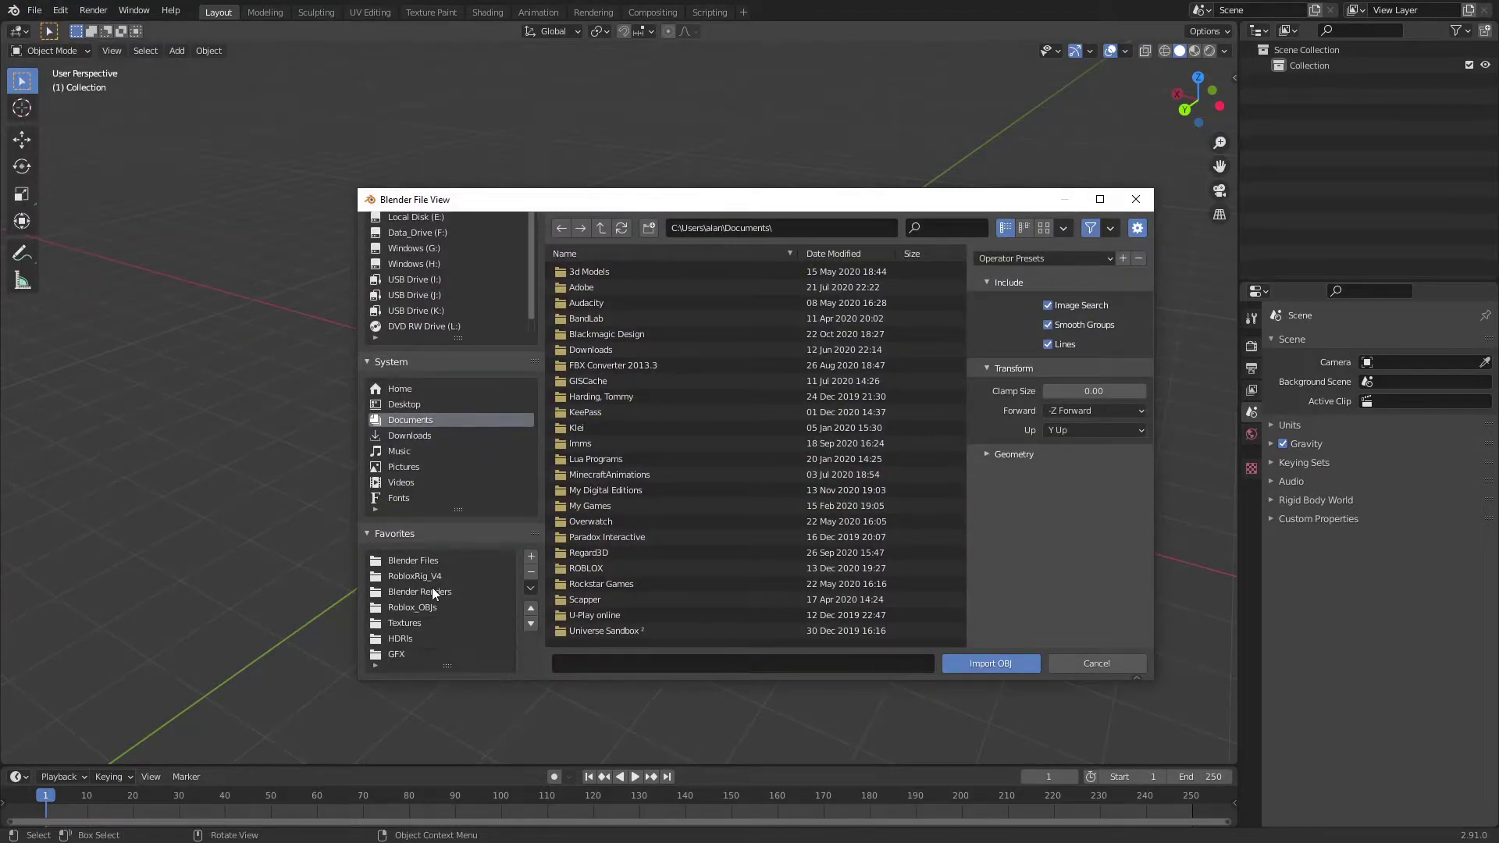
click(419, 613)
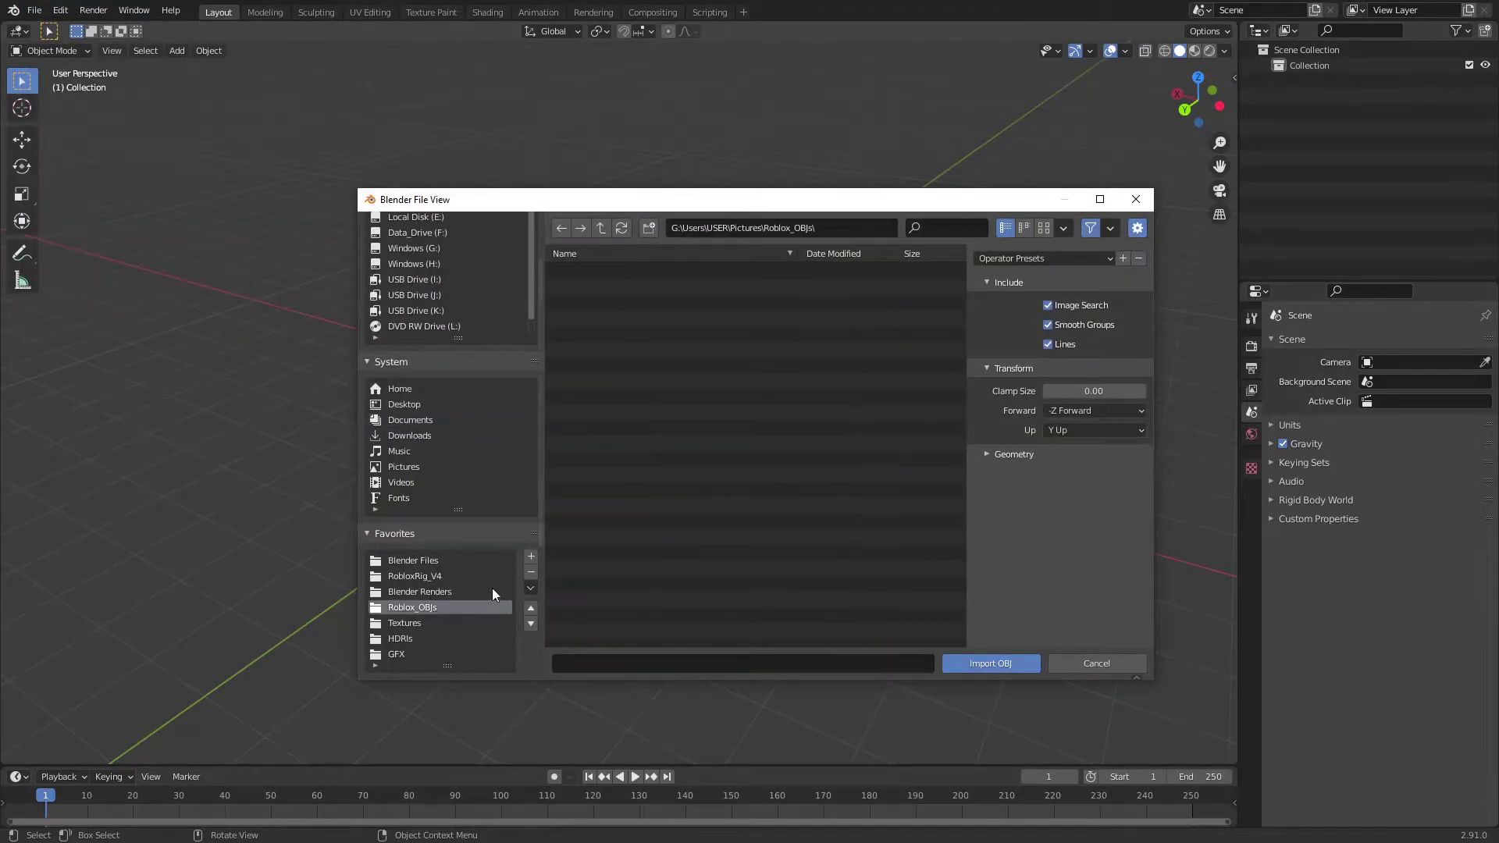
click(817, 259)
double_click(623, 271)
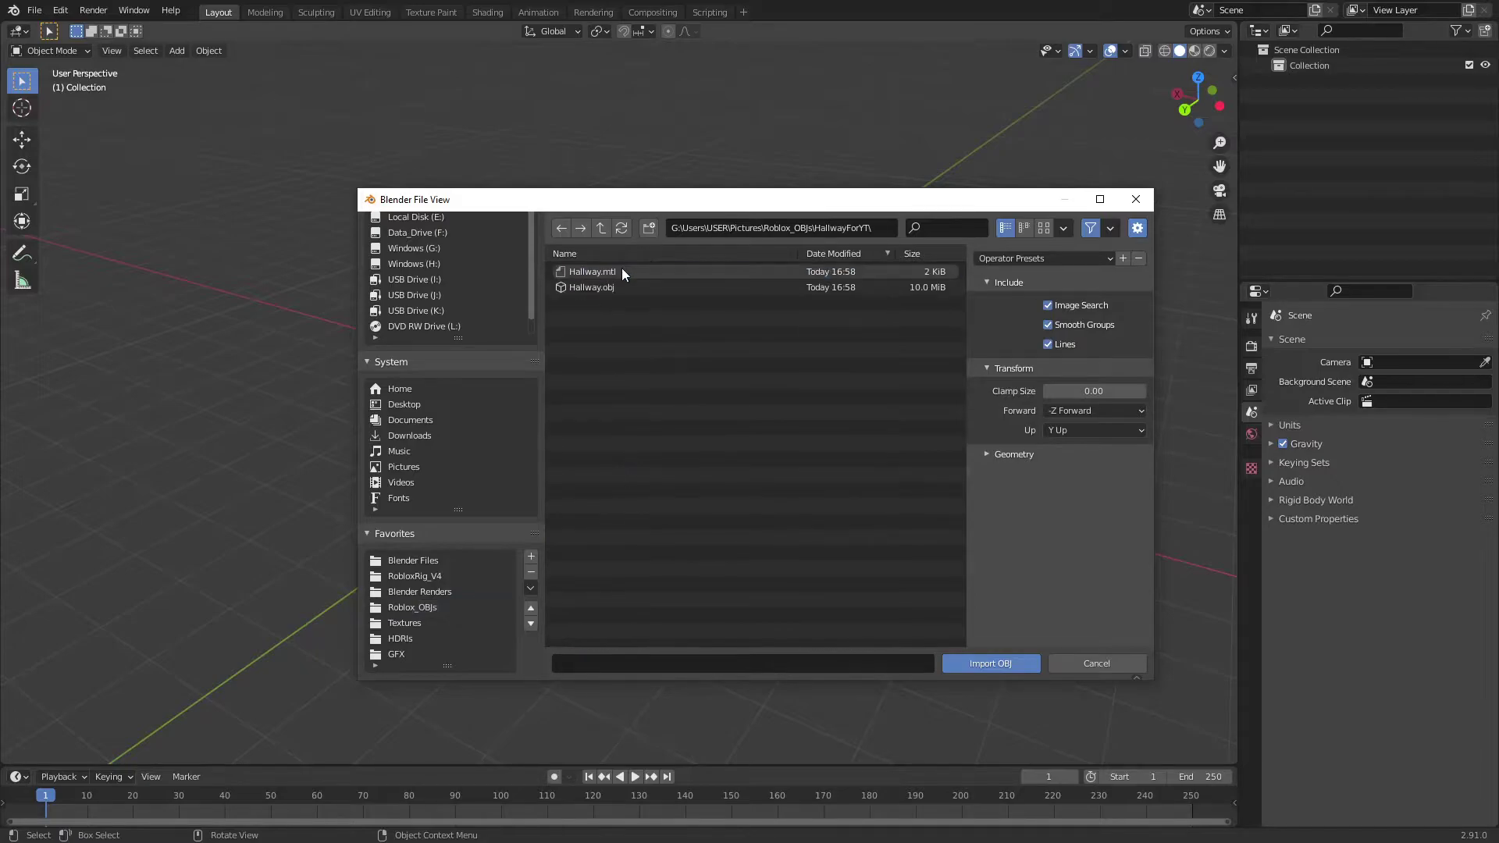
click(579, 289)
click(963, 665)
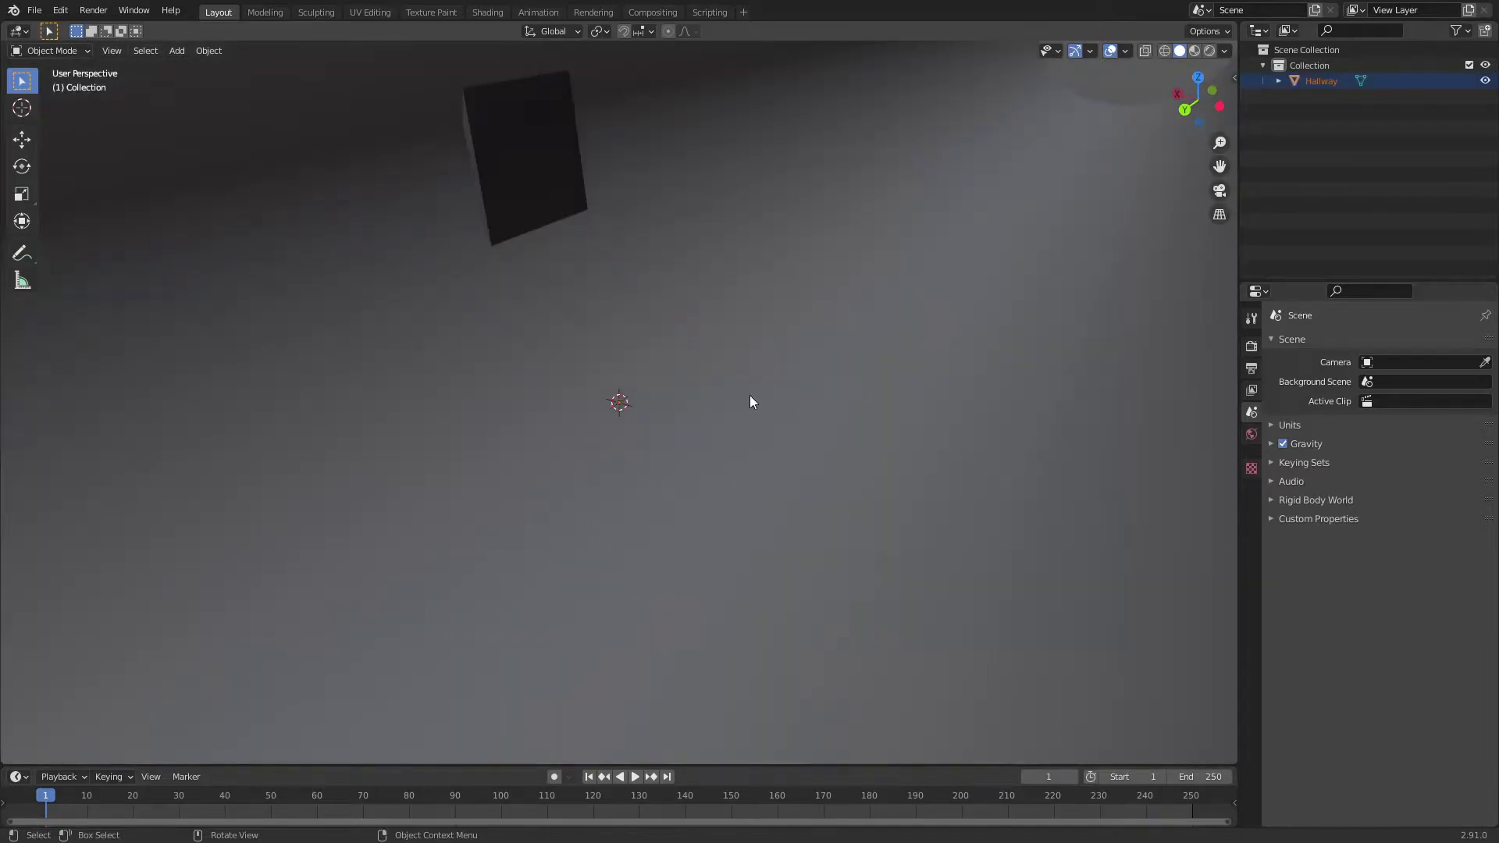
scroll(753, 371, up, 3)
middle_drag(752, 369, 485, 326)
middle_drag(597, 372, 631, 299)
key(n)
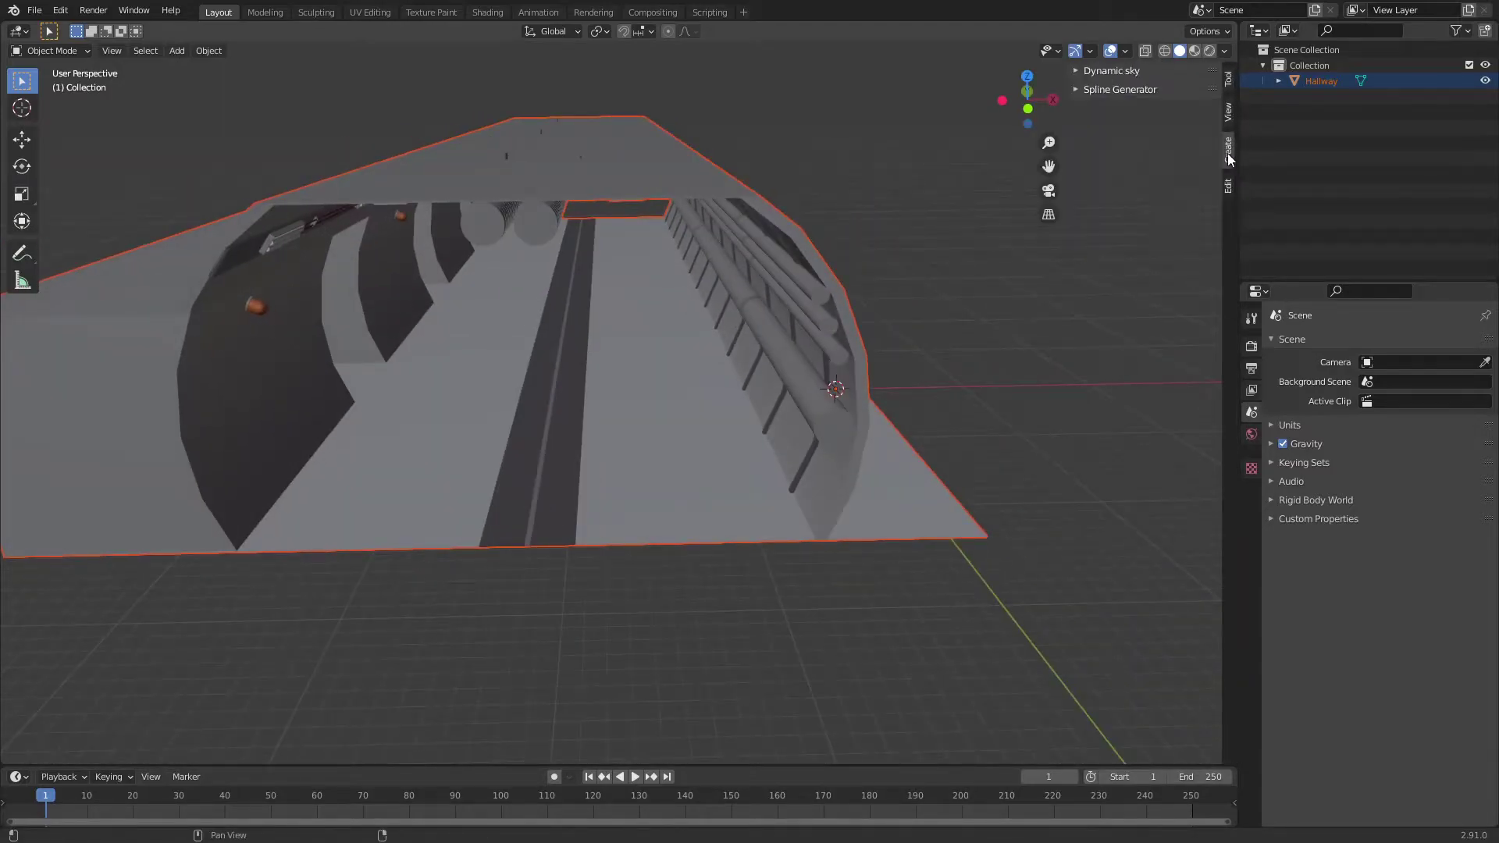
click(1228, 106)
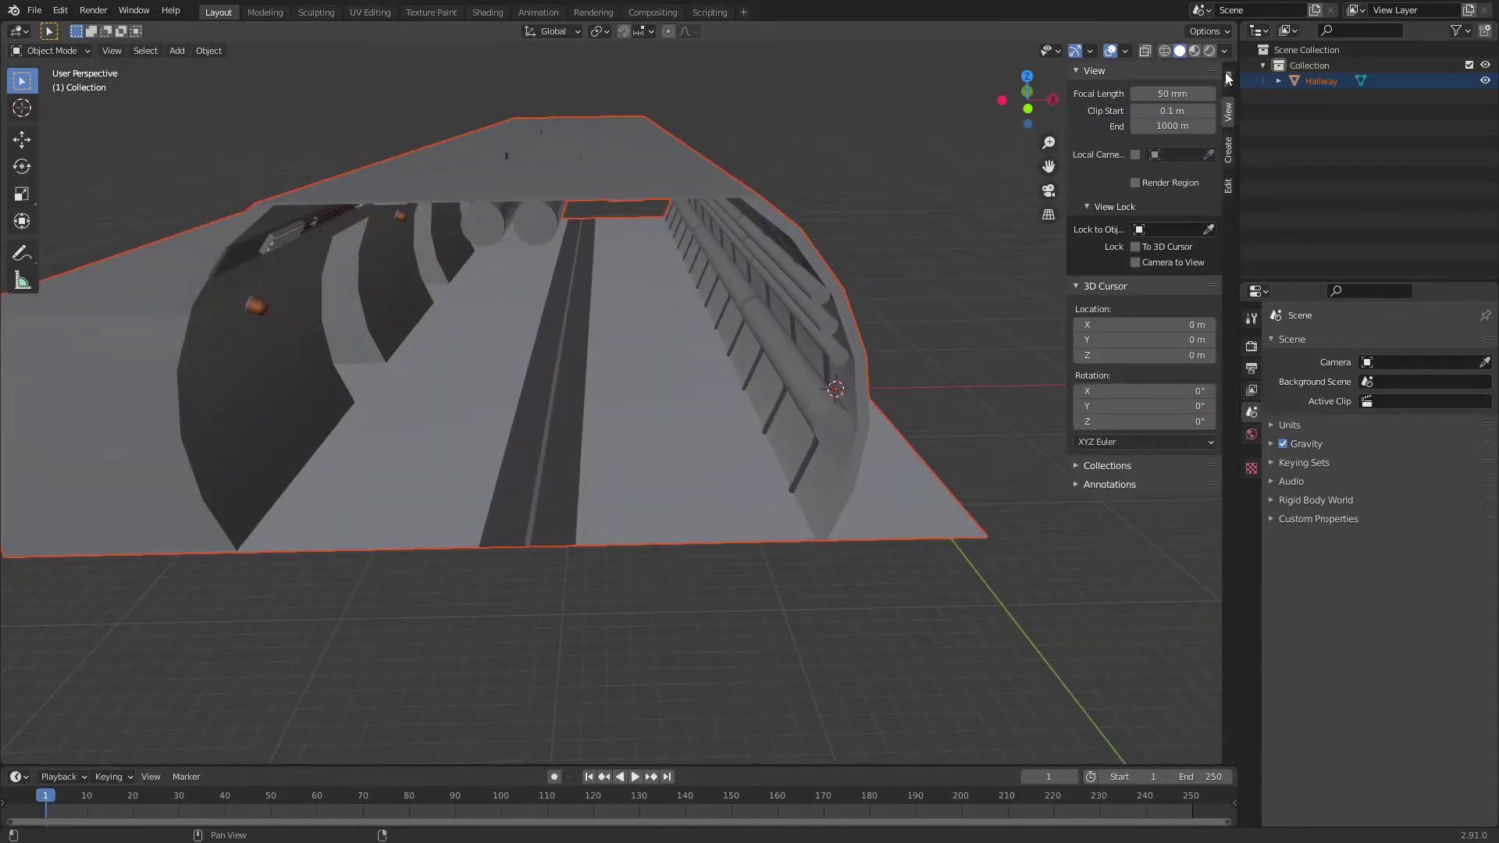
click(1226, 79)
click(1228, 184)
key(alt+a)
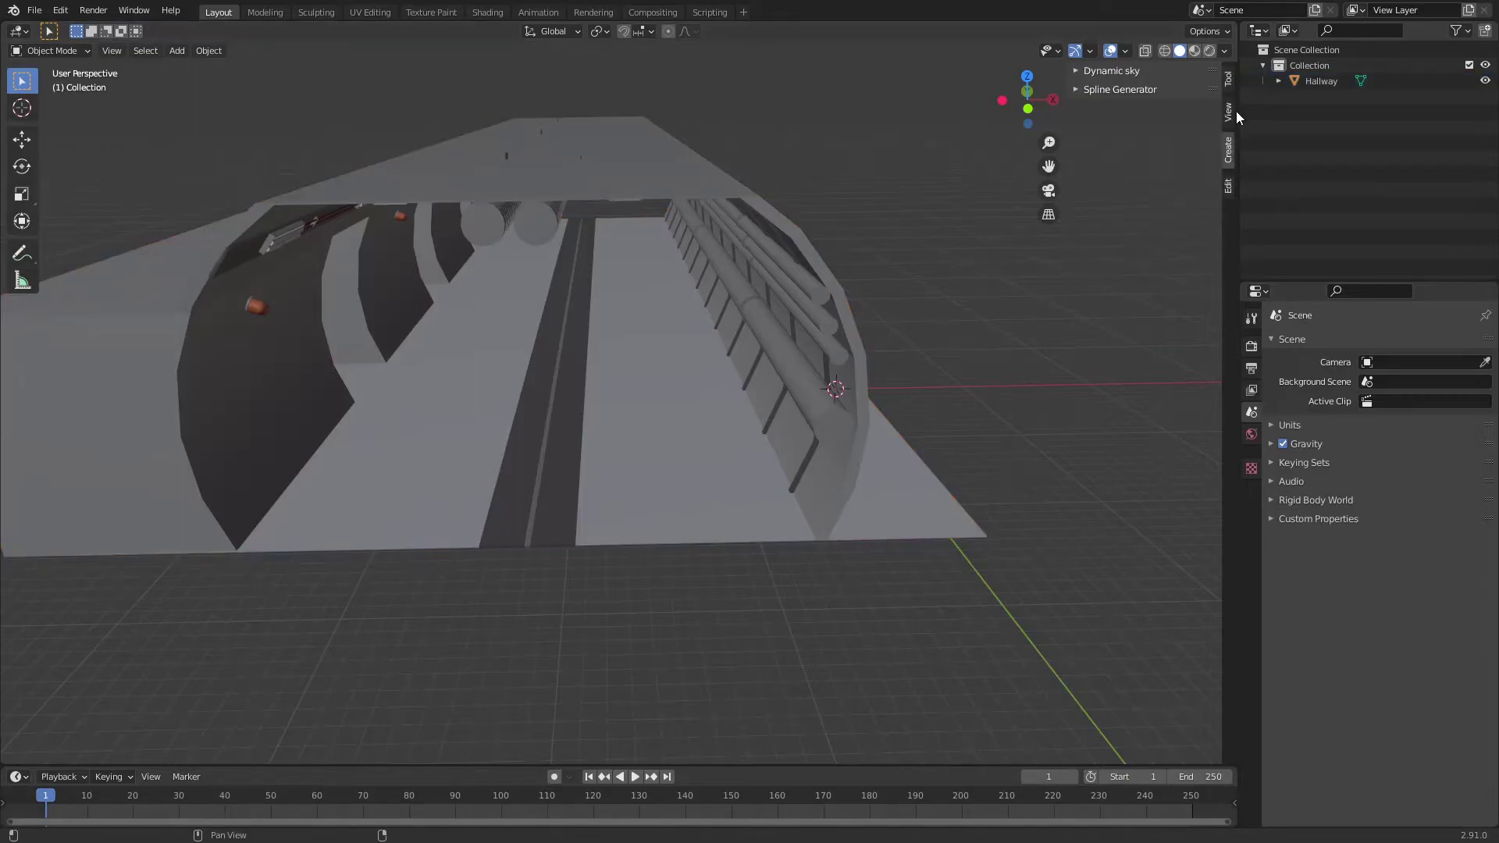
click(1228, 111)
click(1227, 76)
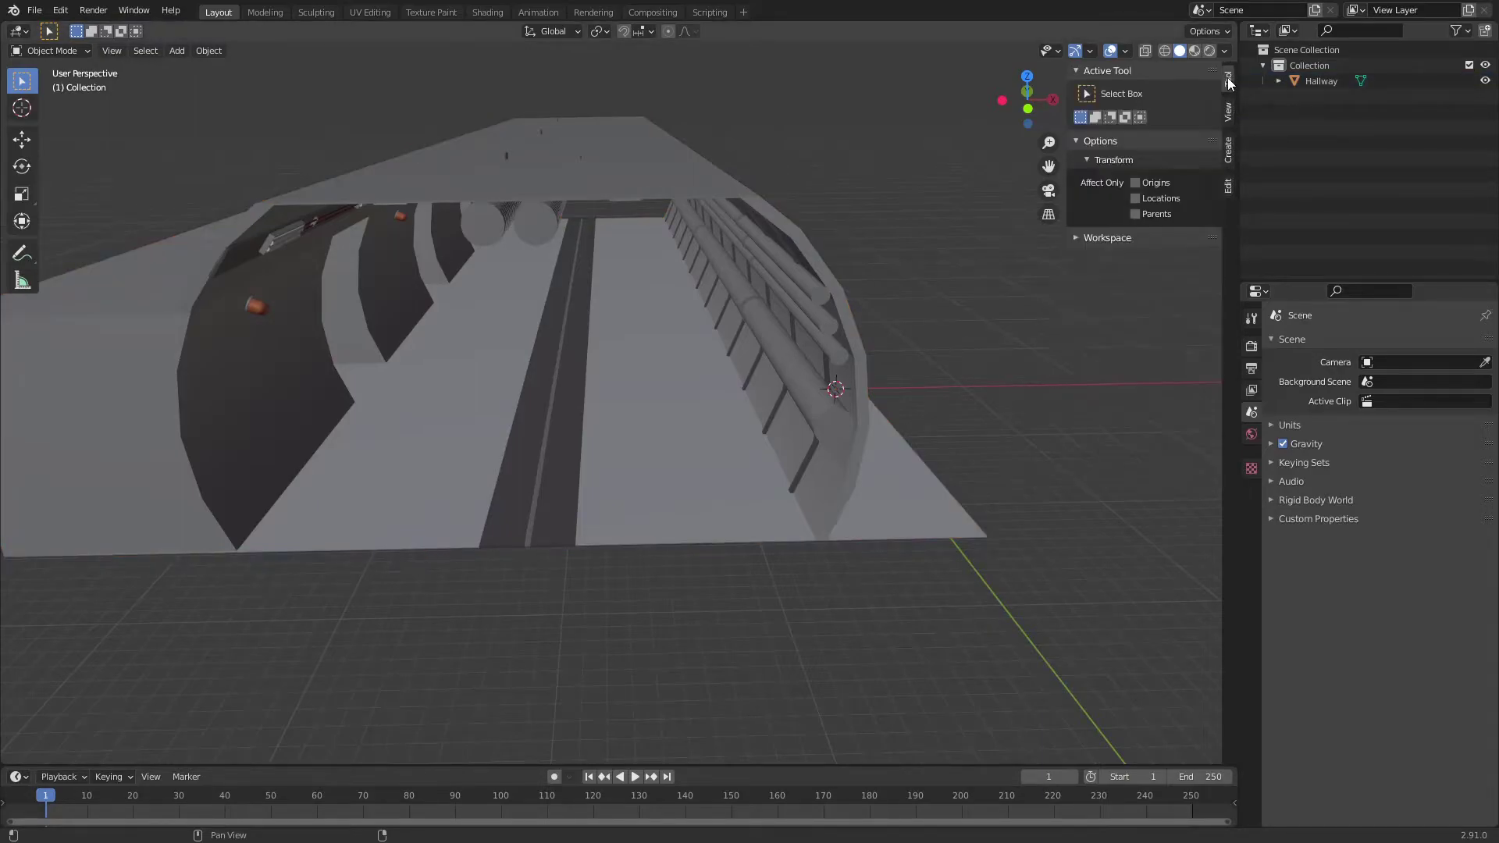
key(n)
Step: Select the imported hallway, frame it in the viewport and examine it from outside its open end
middle_drag(1077, 306, 941, 650)
middle_drag(875, 500, 767, 356)
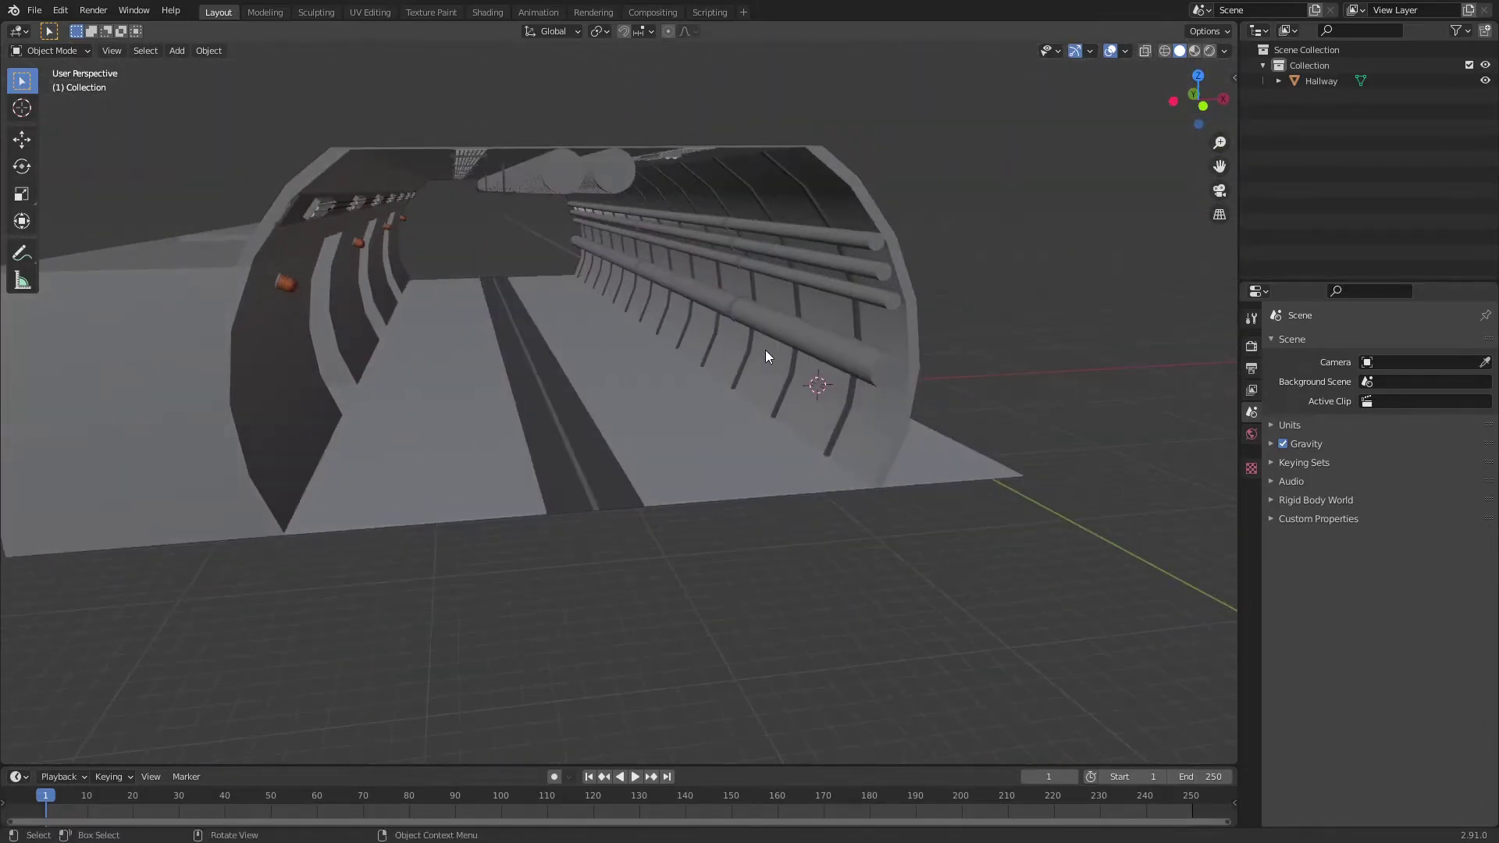
middle_drag(832, 309, 361, 377)
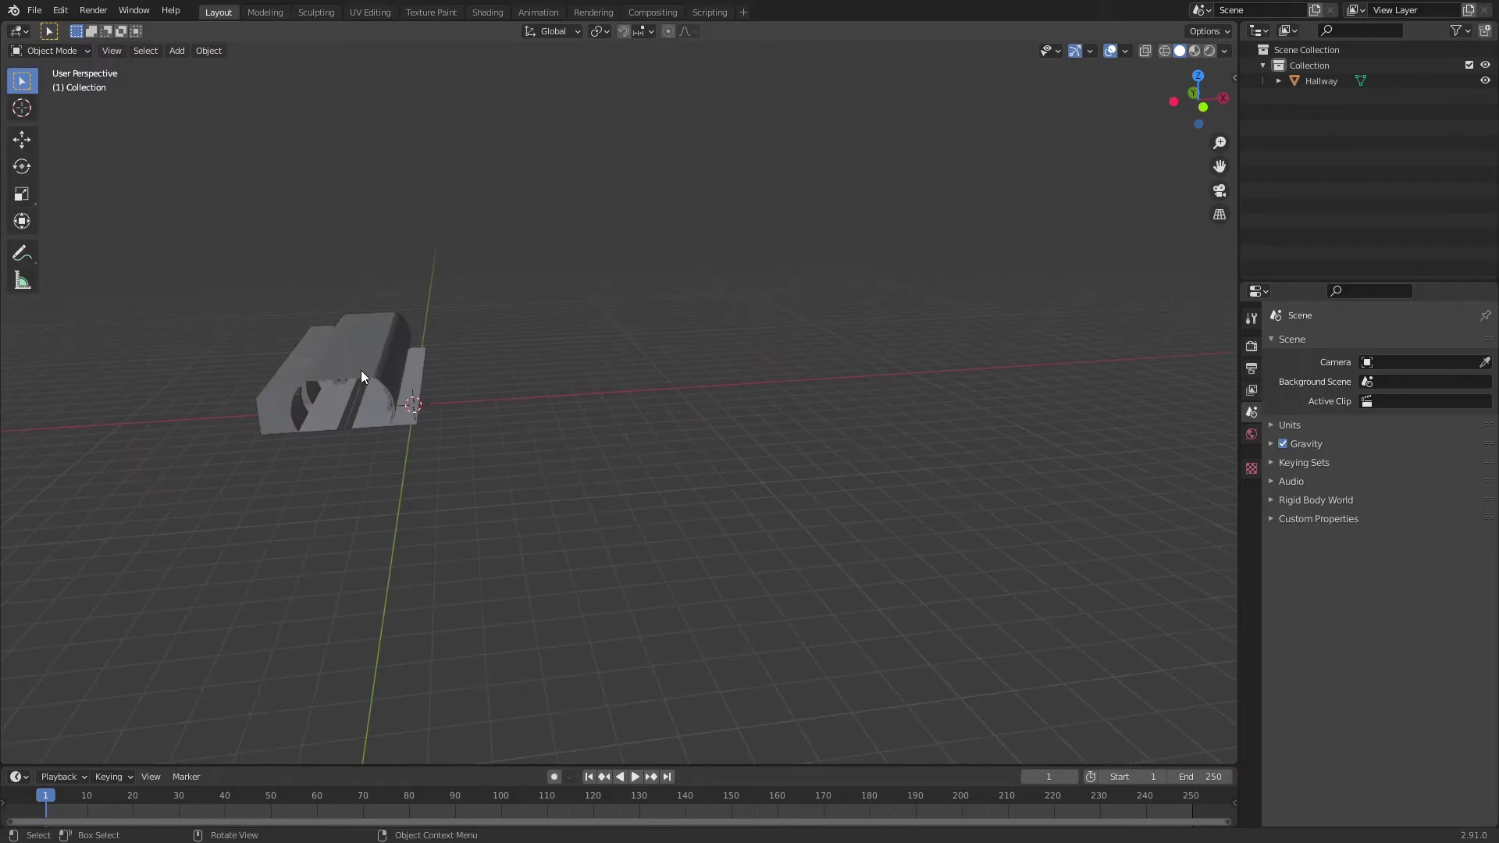
click(361, 378)
mouse_move(639, 458)
middle_down()
mouse_move(576, 458)
mouse_move(611, 464)
mouse_move(653, 438)
mouse_move(609, 422)
mouse_move(640, 432)
middle_up()
key(KP_Decimal)
scroll(641, 432, down, 6)
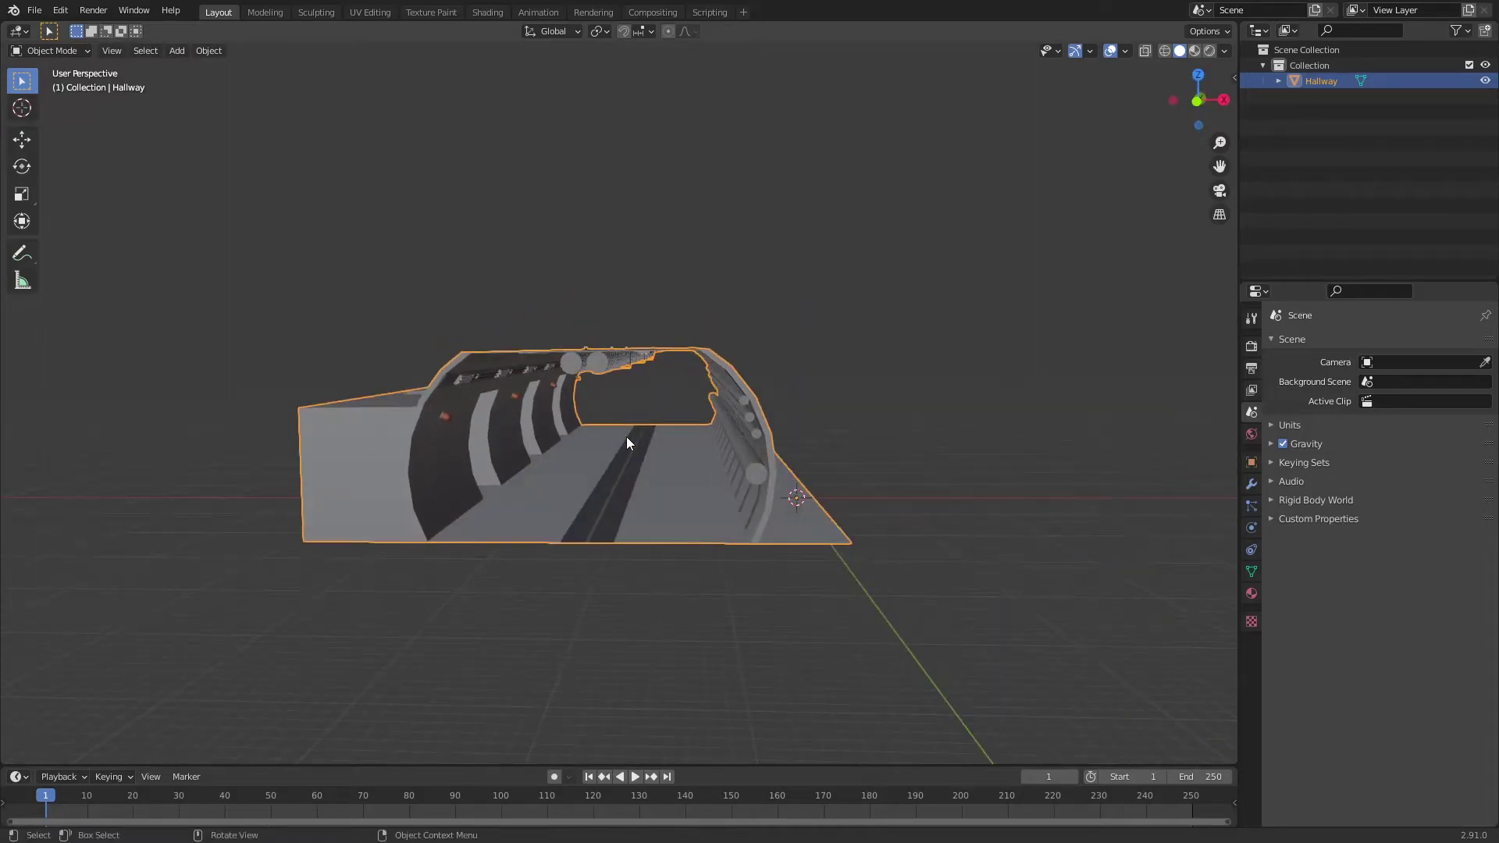
middle_drag(615, 438, 607, 439)
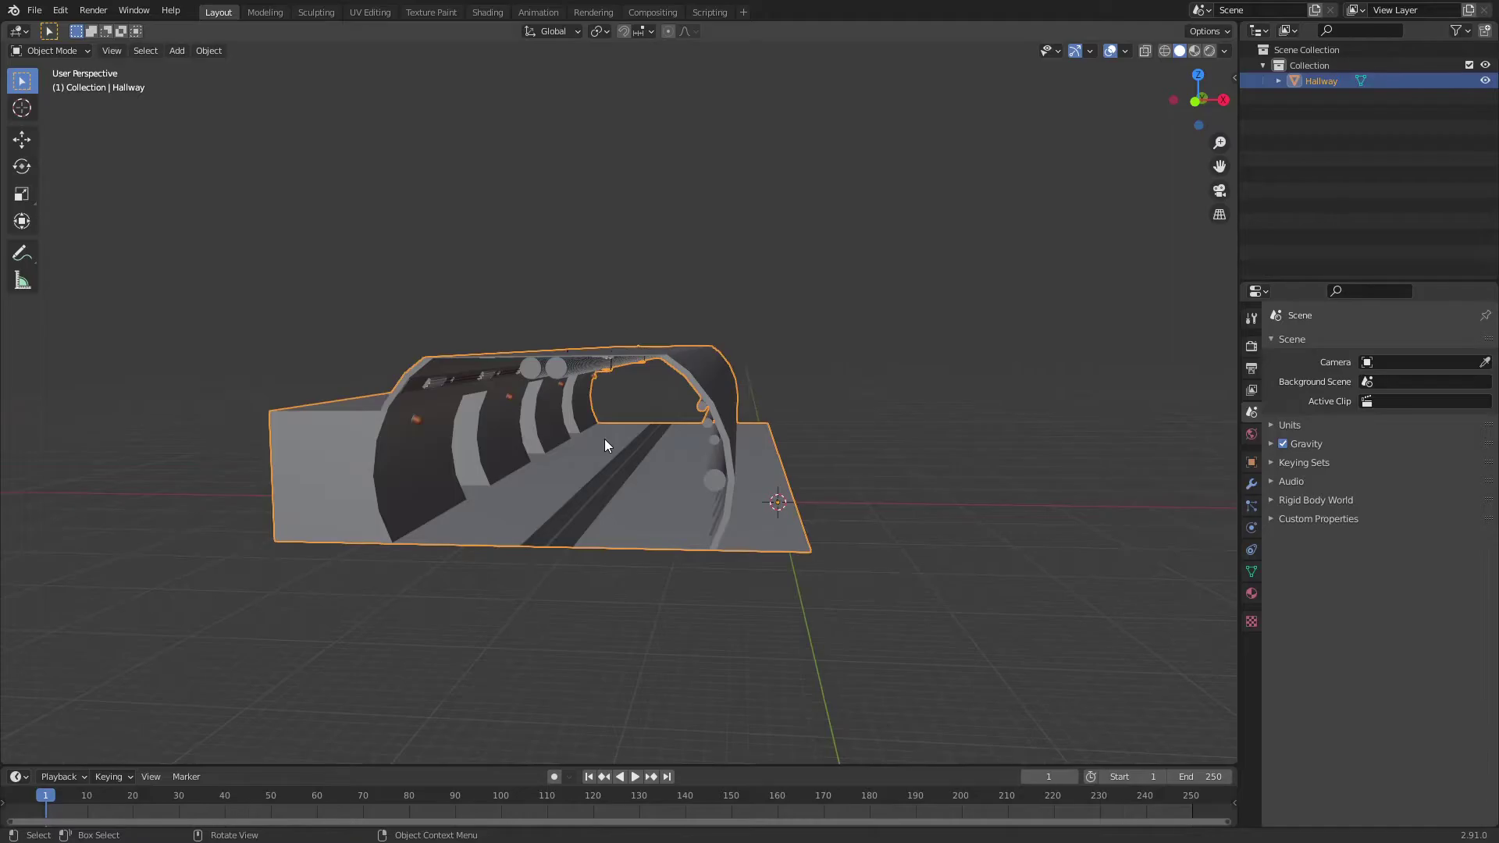
mouse_move(605, 440)
middle_down()
mouse_move(636, 461)
mouse_move(570, 407)
mouse_move(645, 429)
mouse_move(612, 467)
middle_up()
Step: Deselect the hallway and set the viewport shading to Material Preview to view the tunnel interior
click(817, 508)
middle_drag(817, 508, 535, 502)
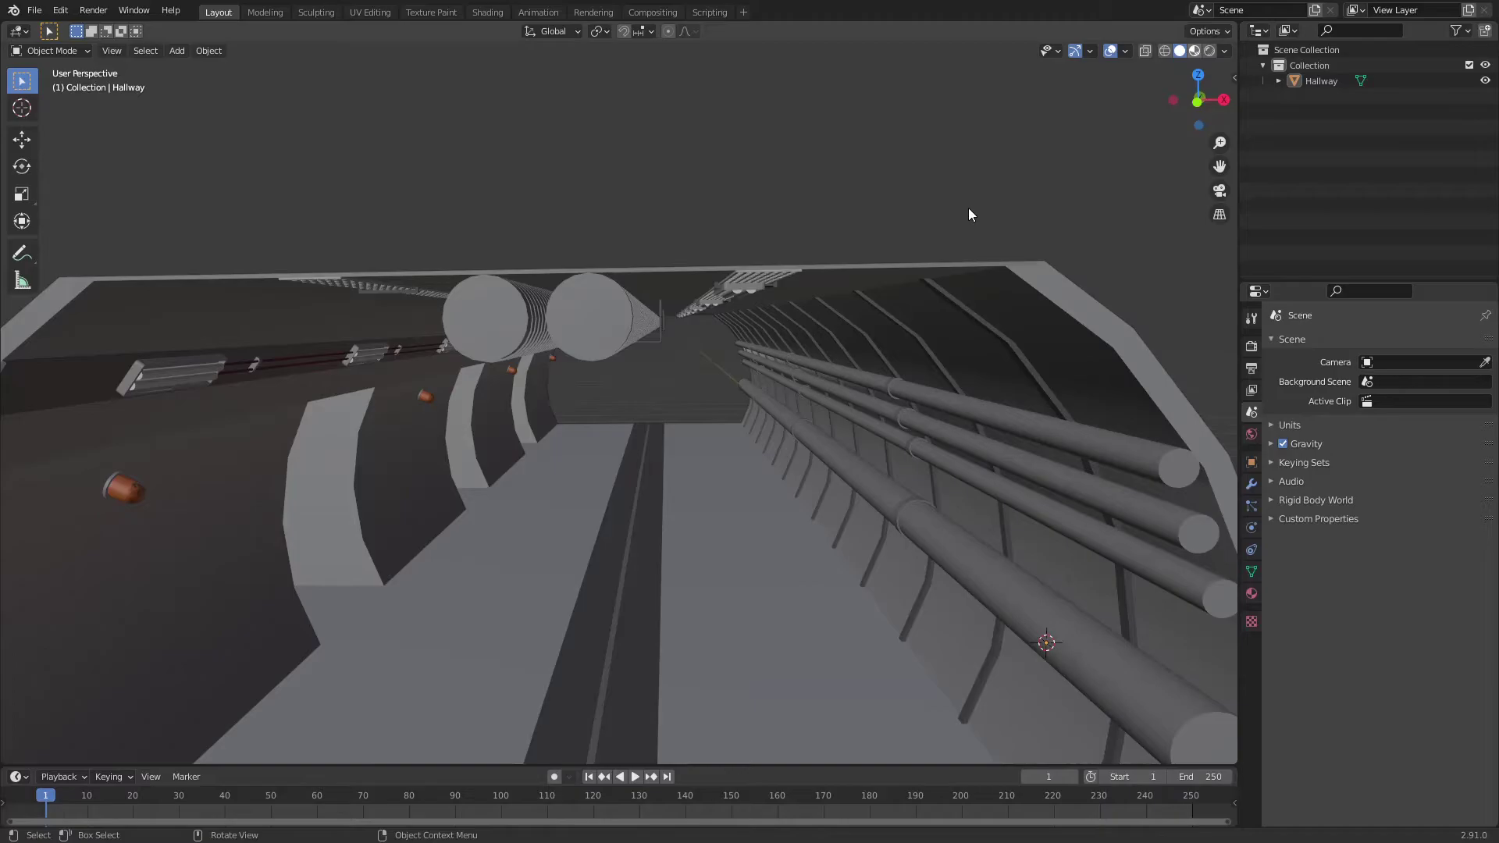
middle_drag(969, 208, 916, 202)
shift+middle_drag(664, 313, 723, 422)
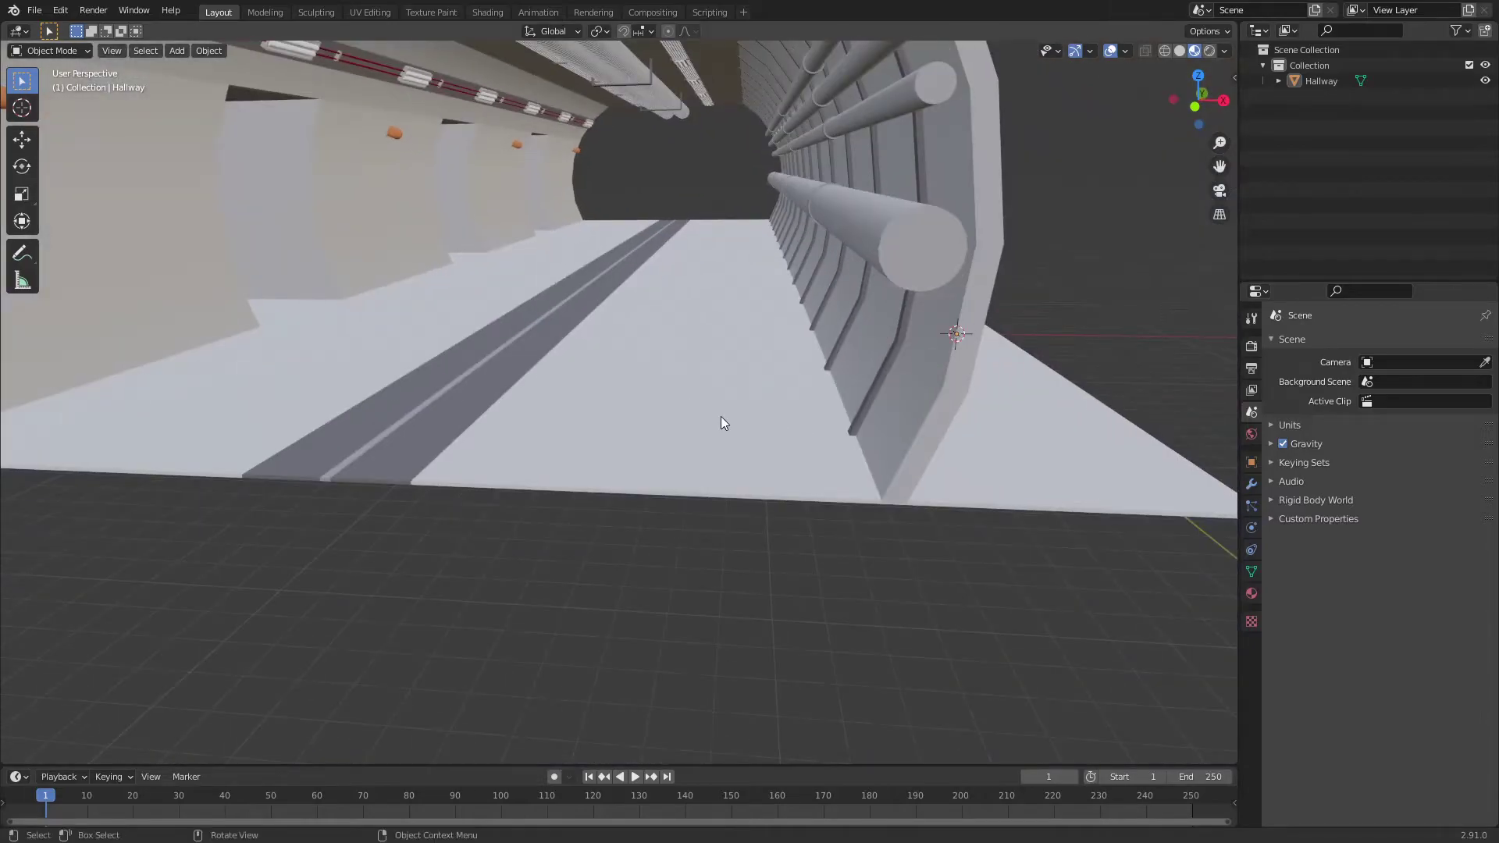
Step: Enter Edit Mode on the hallway and convert its whole mesh from triangles to quads
click(610, 335)
scroll(611, 334, down, 8)
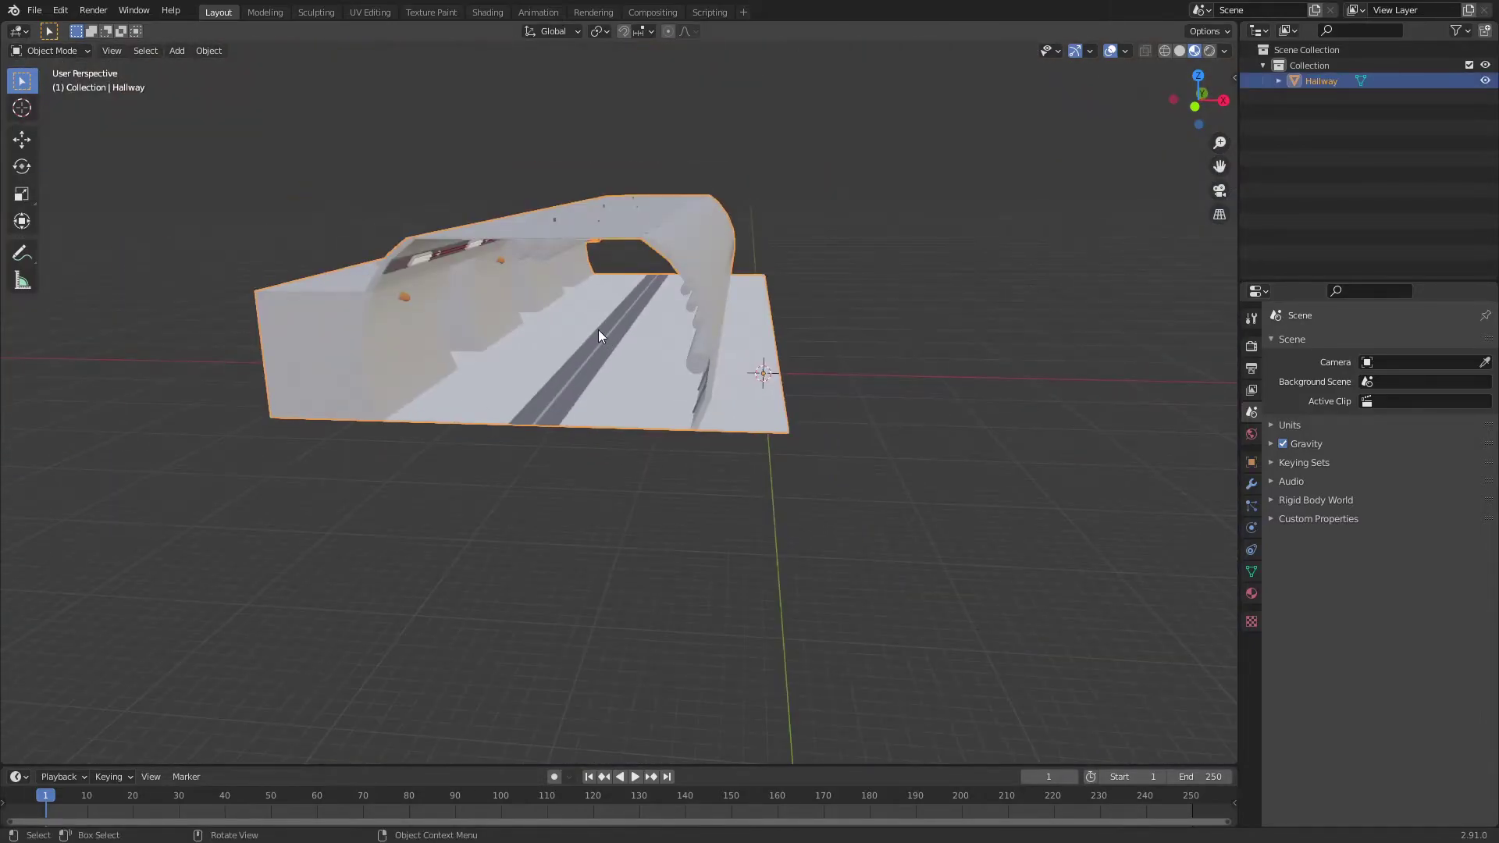
key(Tab)
middle_drag(600, 336, 615, 286)
scroll(567, 325, up, 4)
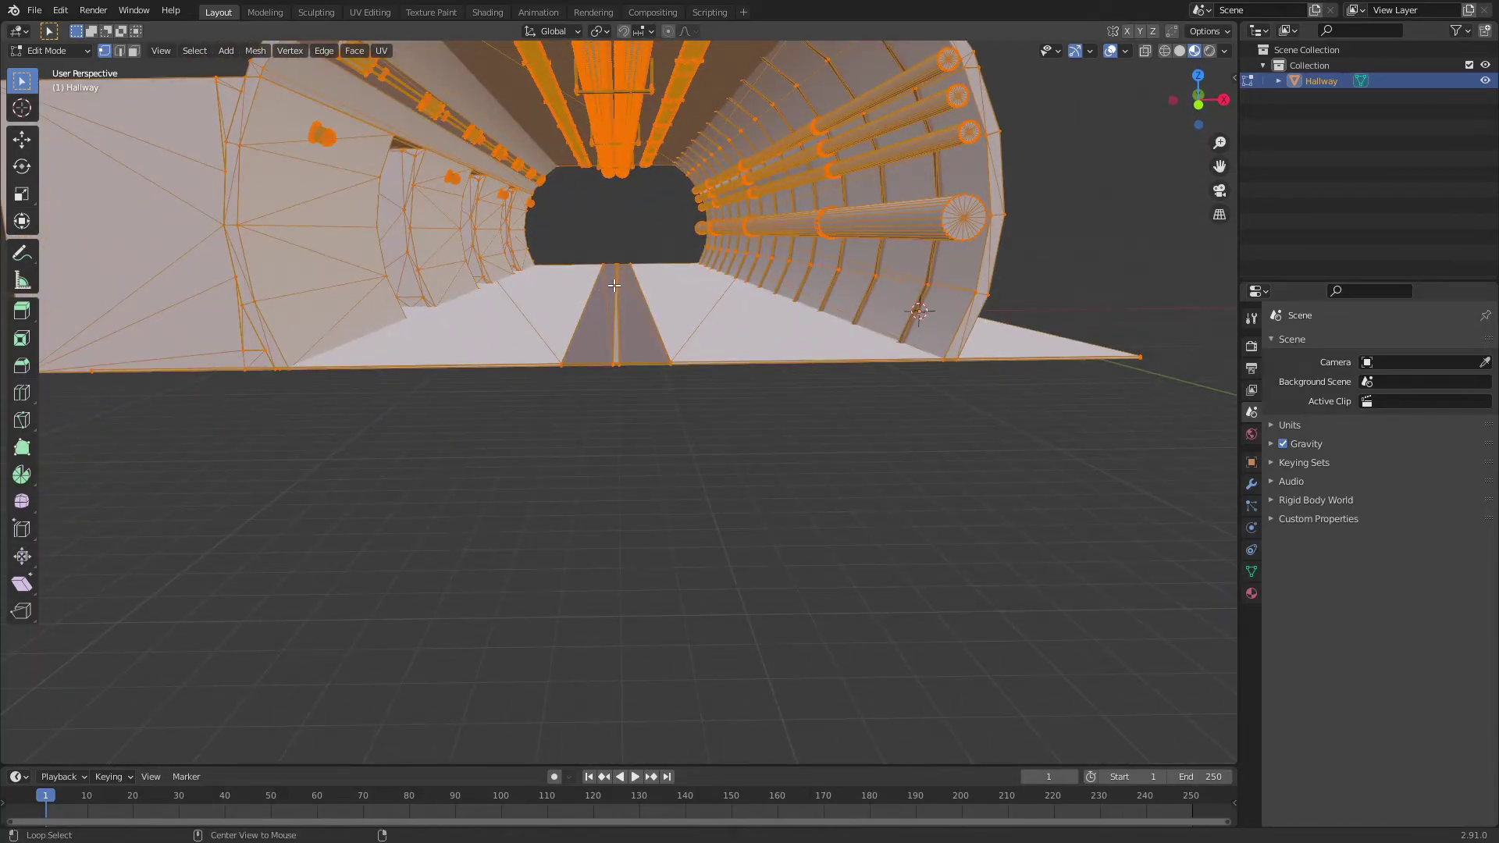
key(alt+j)
middle_drag(614, 286, 260, 480)
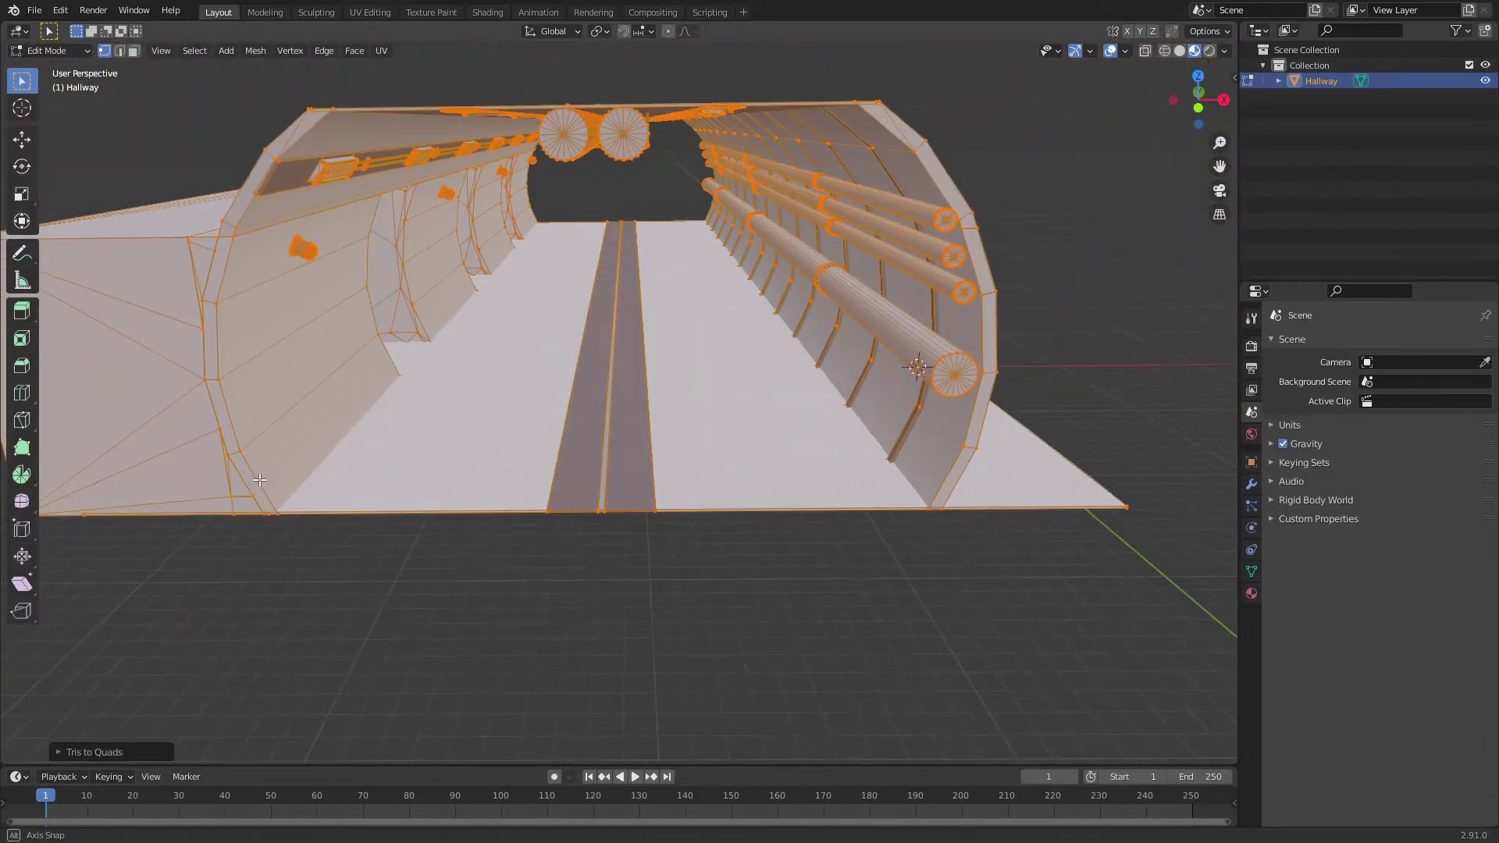
middle_drag(409, 415, 395, 411)
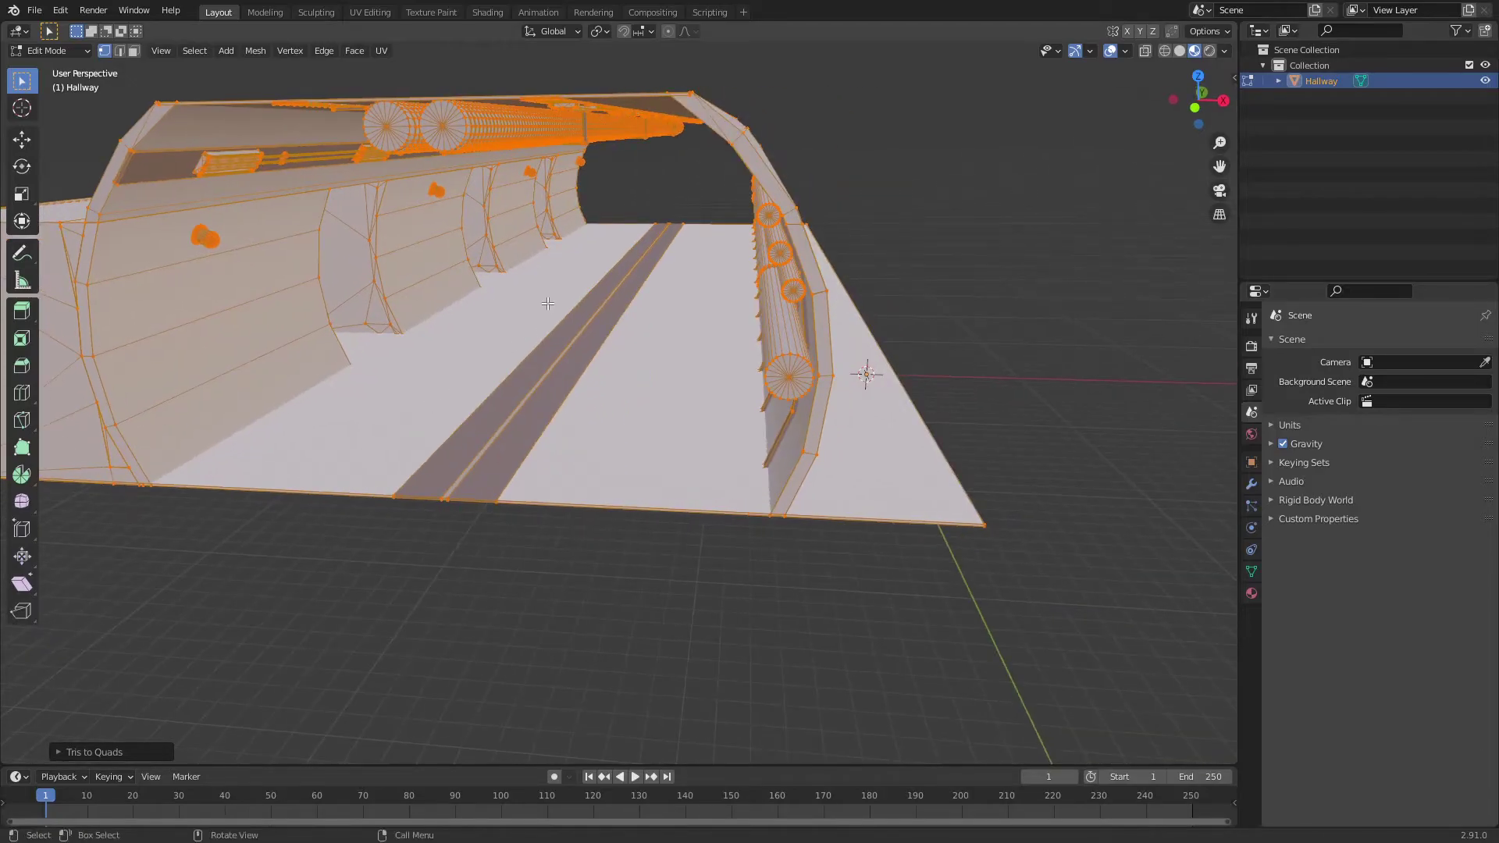
Step: Separate the hallway mesh by material into individual objects and return to Object Mode
key(p)
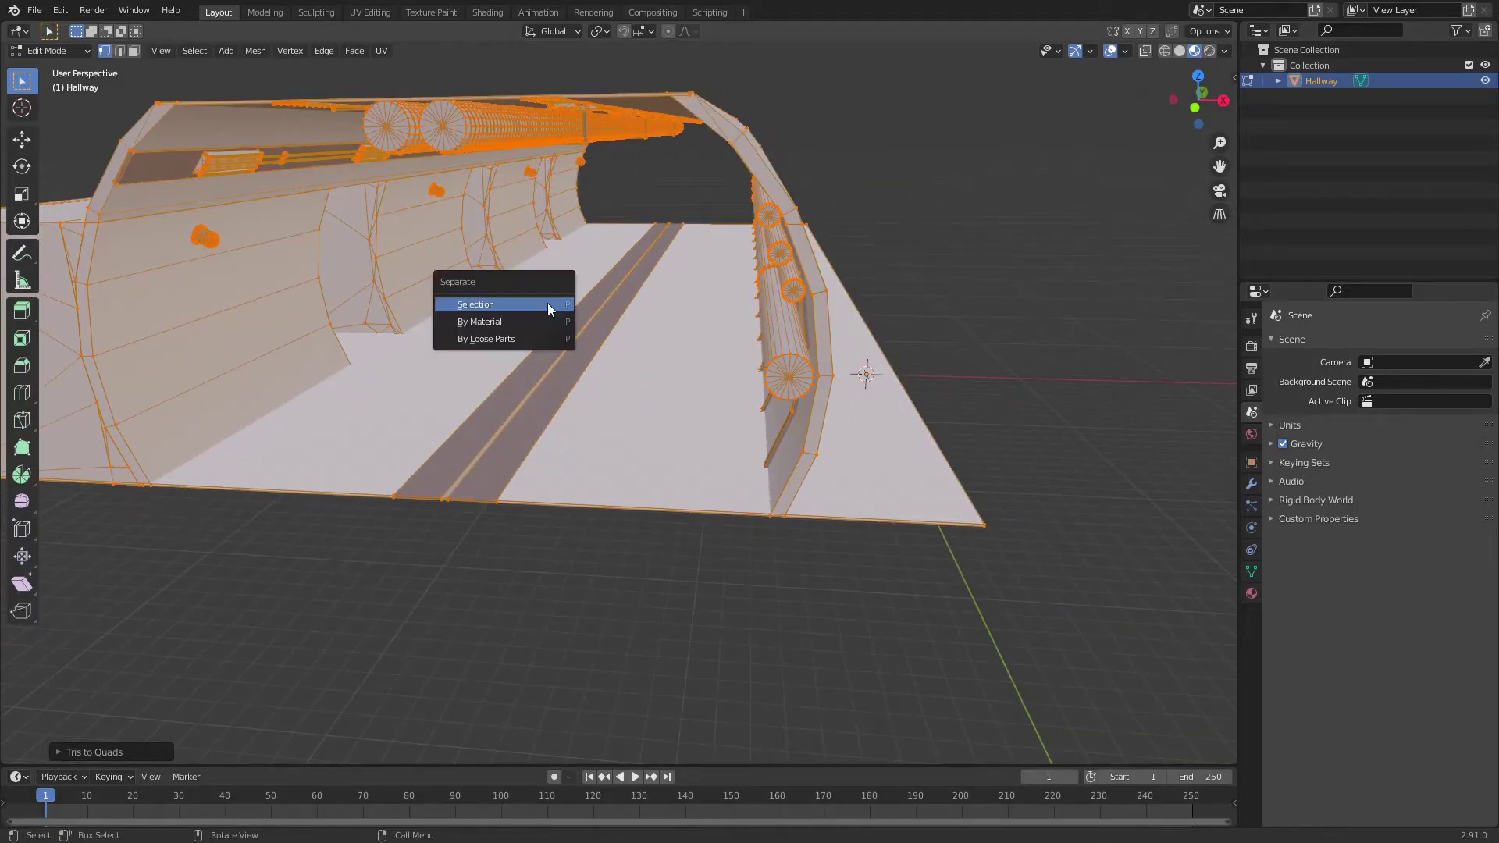
click(480, 320)
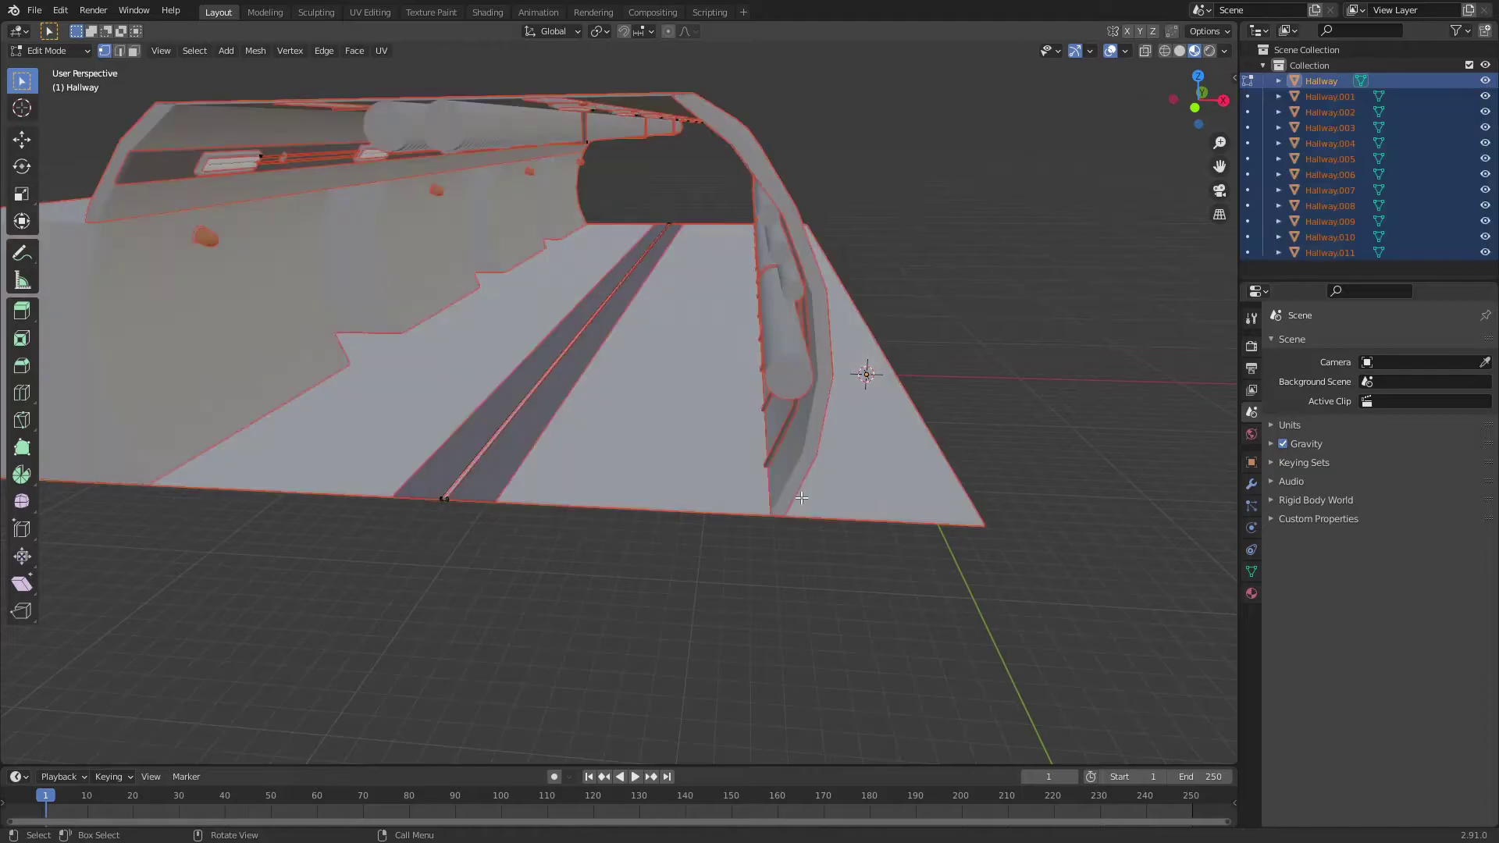
middle_drag(765, 259, 790, 222)
middle_drag(850, 403, 828, 430)
key(Tab)
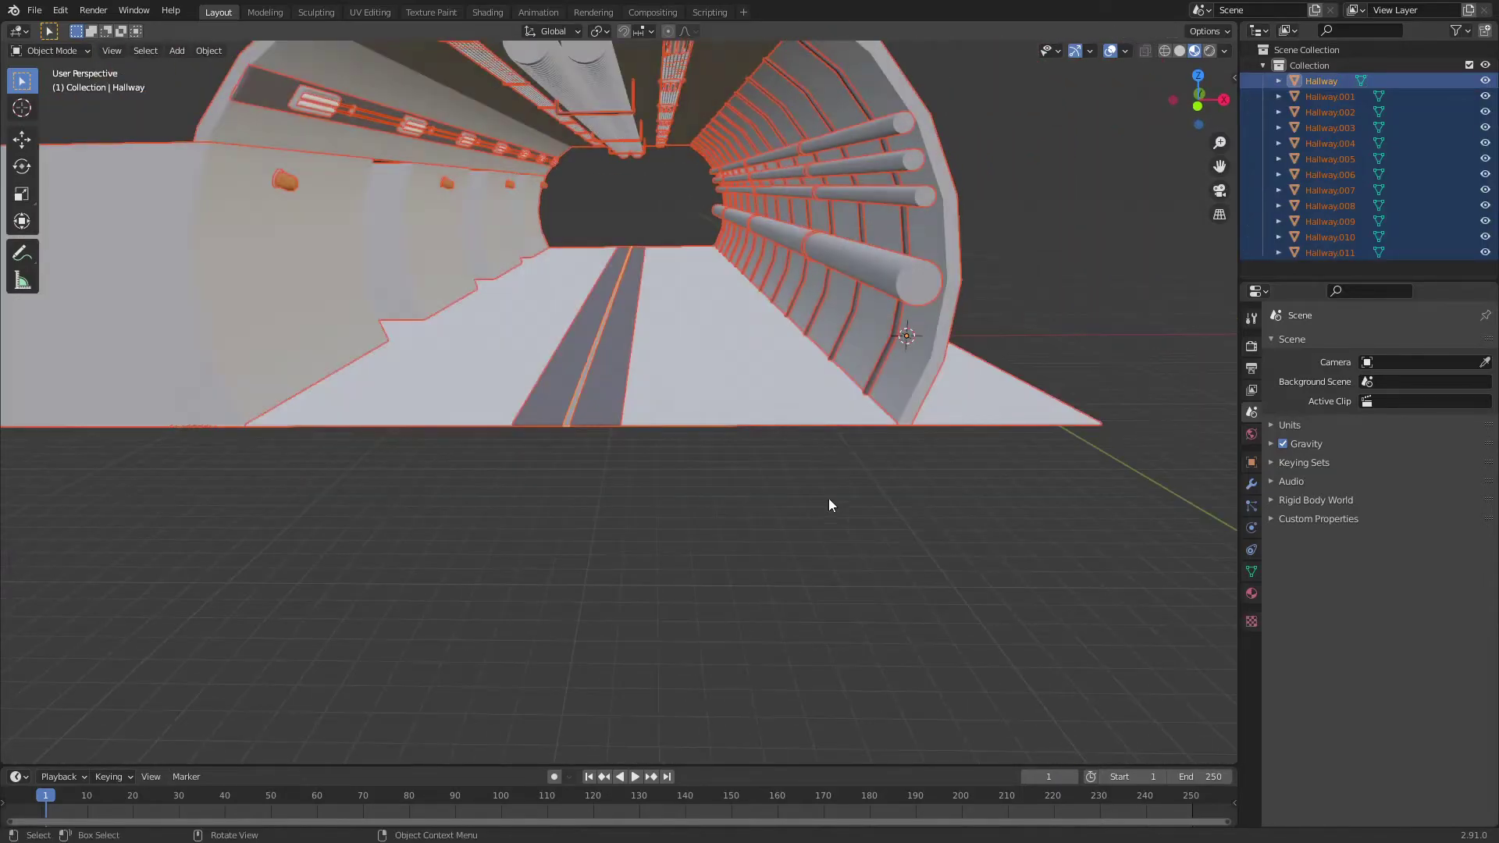
Step: Select the separated hallway floor piece and try to move it
click(681, 364)
key(g)
key(Escape)
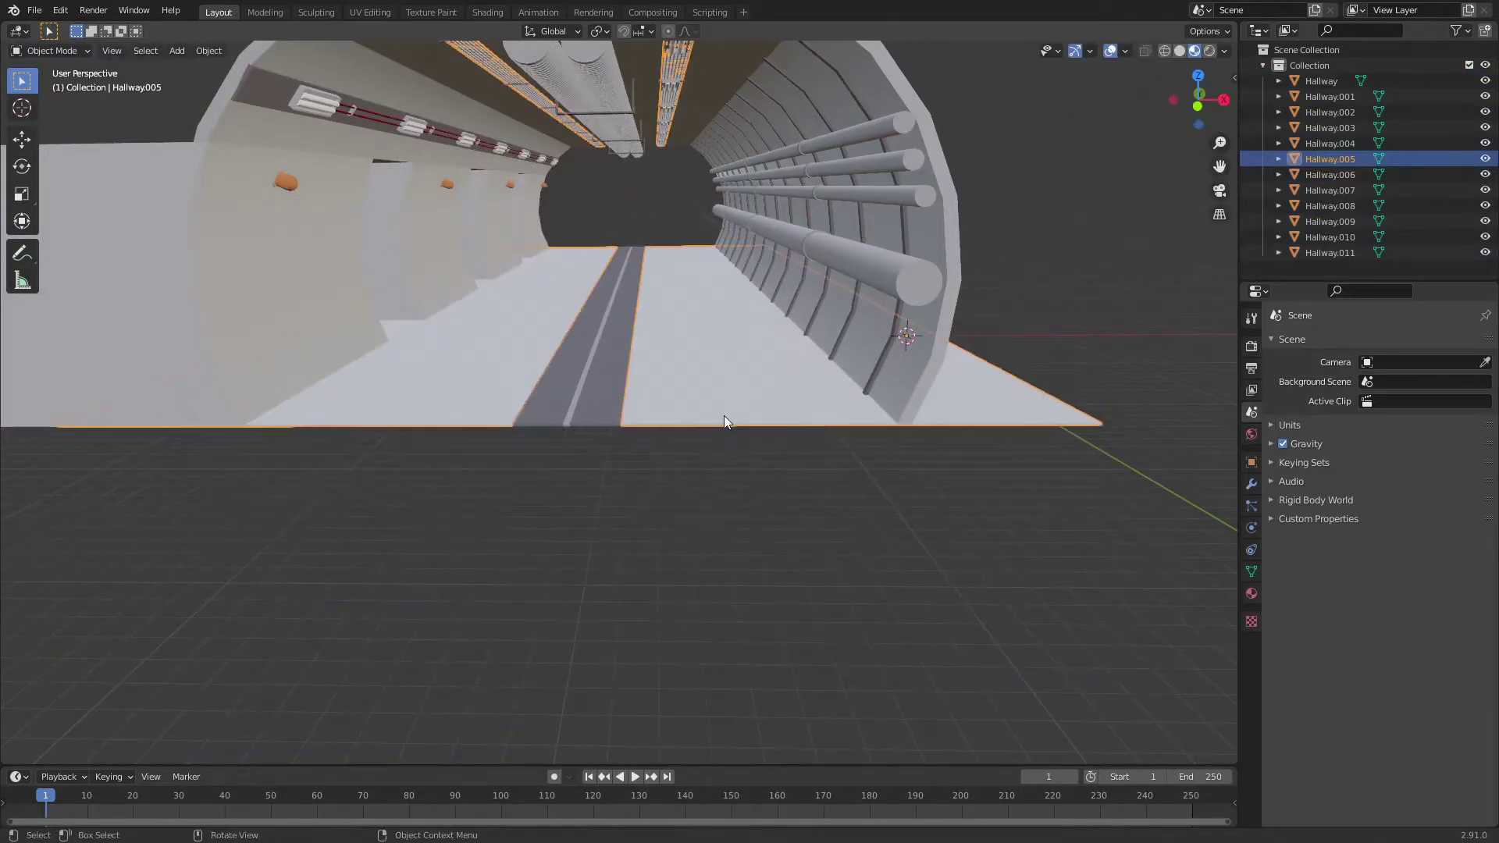
Step: Add the curved tunnel wall piece to the floor selection and try to move both
click(935, 342)
middle_drag(936, 342, 1001, 285)
click(910, 280)
drag(1041, 335, 1050, 340)
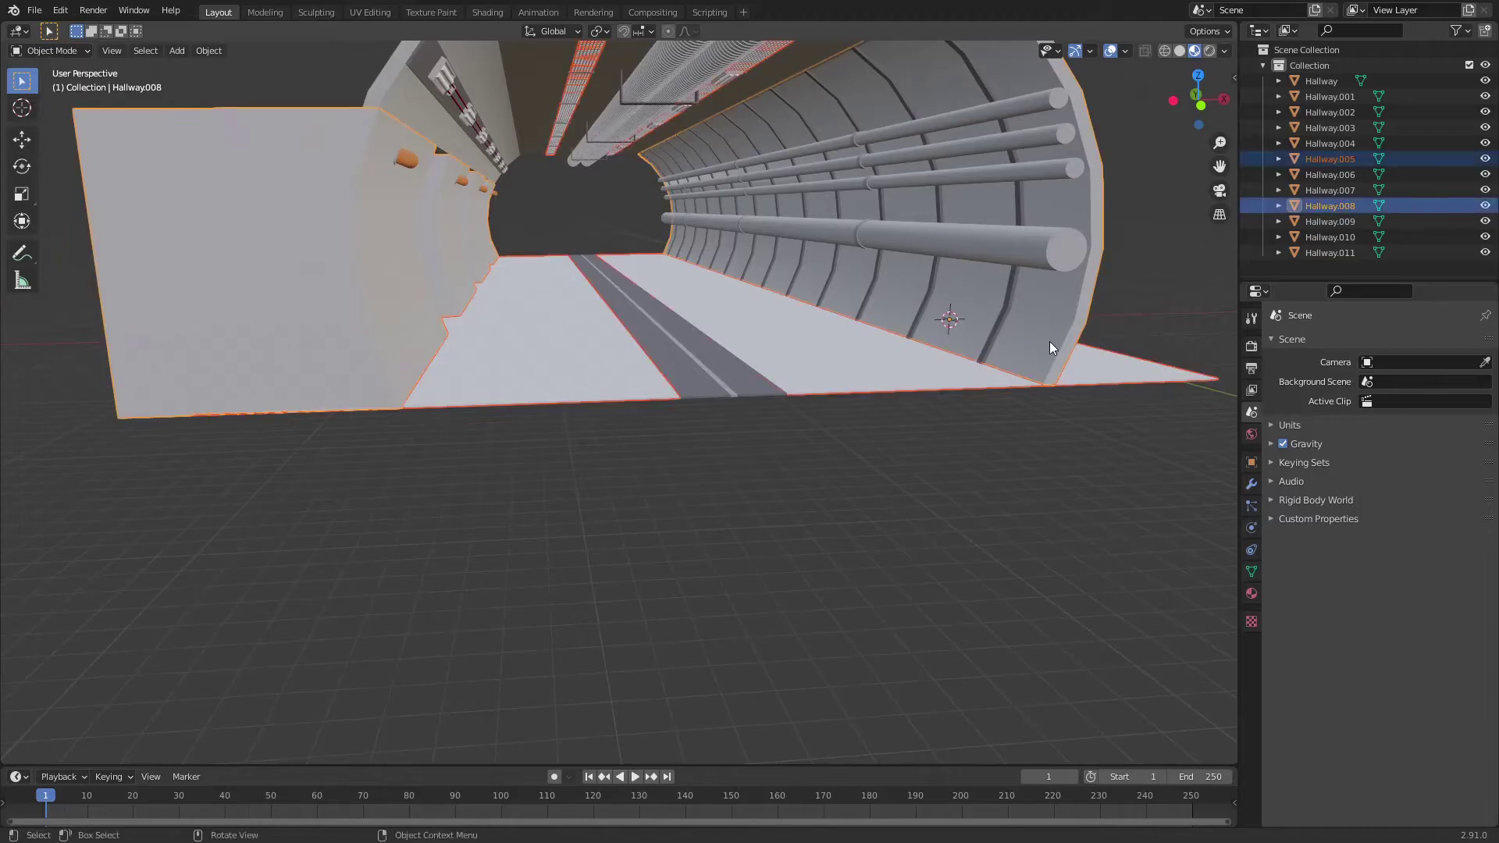
key(g)
right_click(1006, 495)
Step: Select the separated wall pipes piece, try moving it twice, and clear the selection
click(1034, 109)
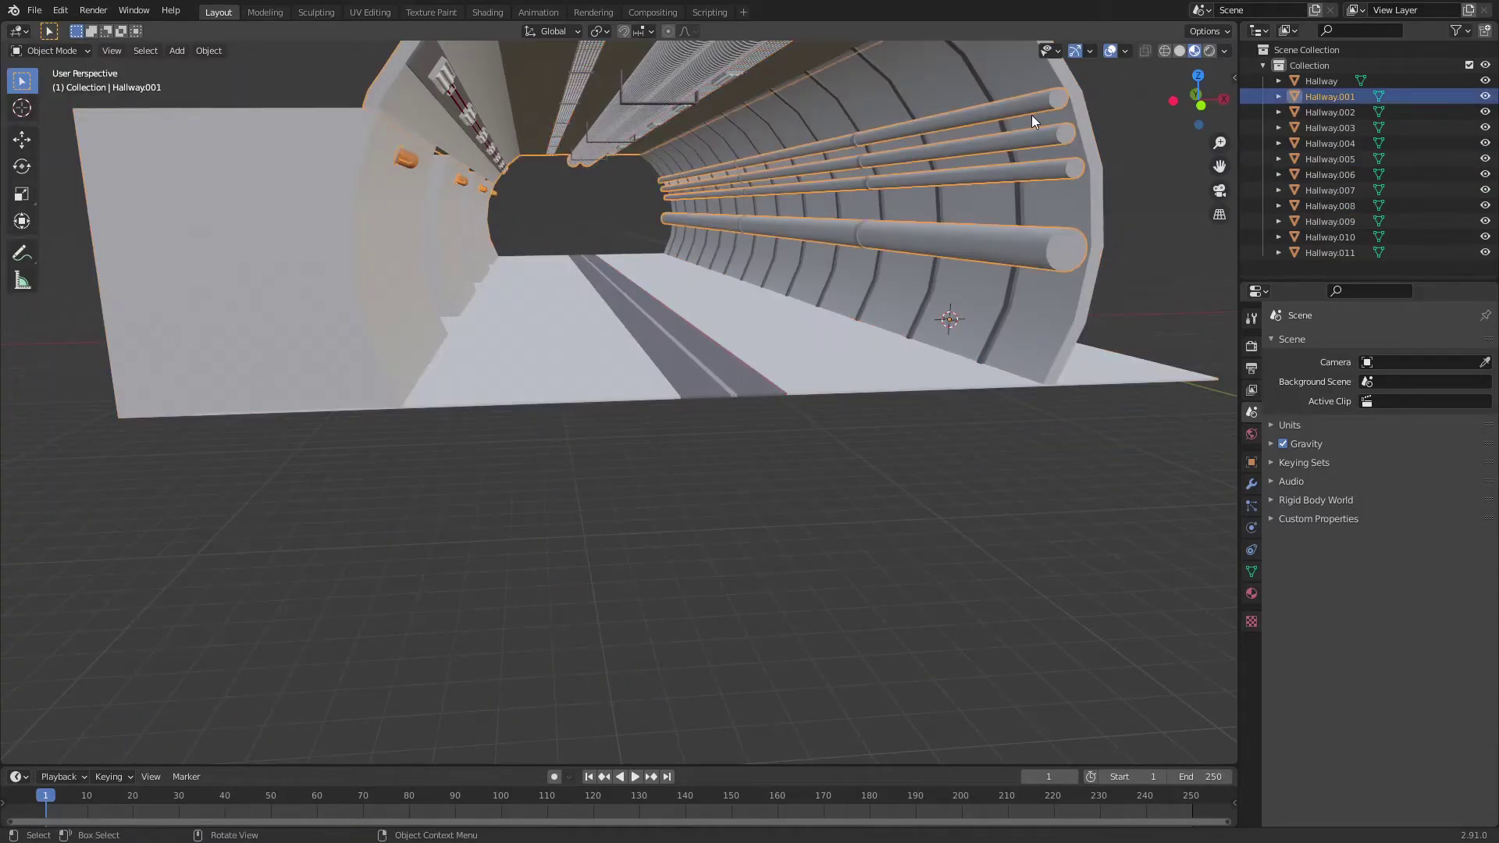
key(g)
right_click(959, 223)
middle_drag(959, 212, 925, 262)
key(g)
right_click(851, 259)
middle_drag(859, 176, 890, 236)
click(902, 307)
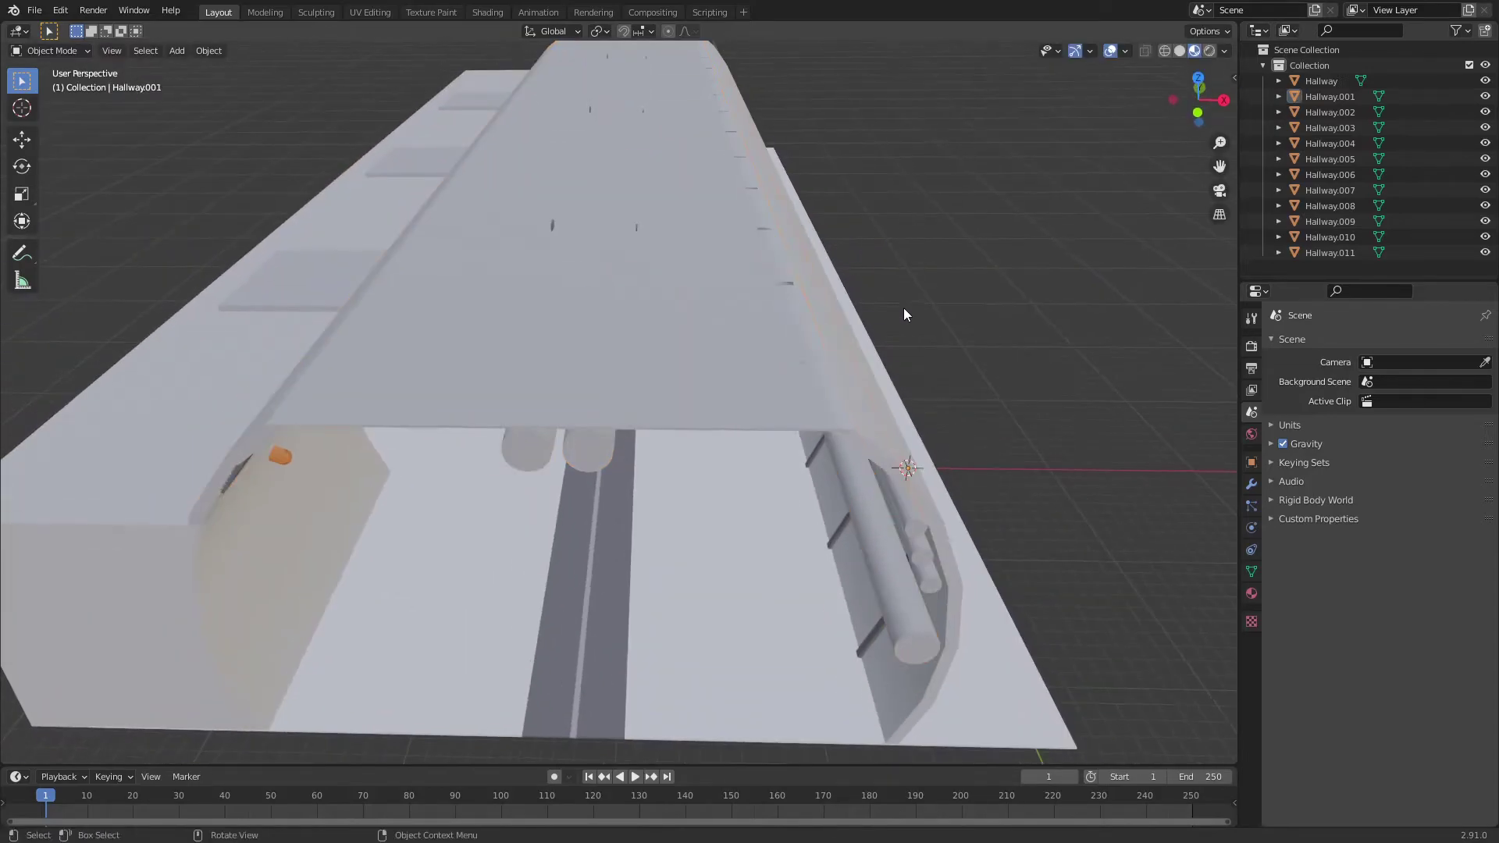
Step: Check the dark floor strip and its thin centre stripe as separate objects by selecting each in turn, and clear the selection
middle_drag(902, 308, 756, 332)
scroll(827, 314, up, 3)
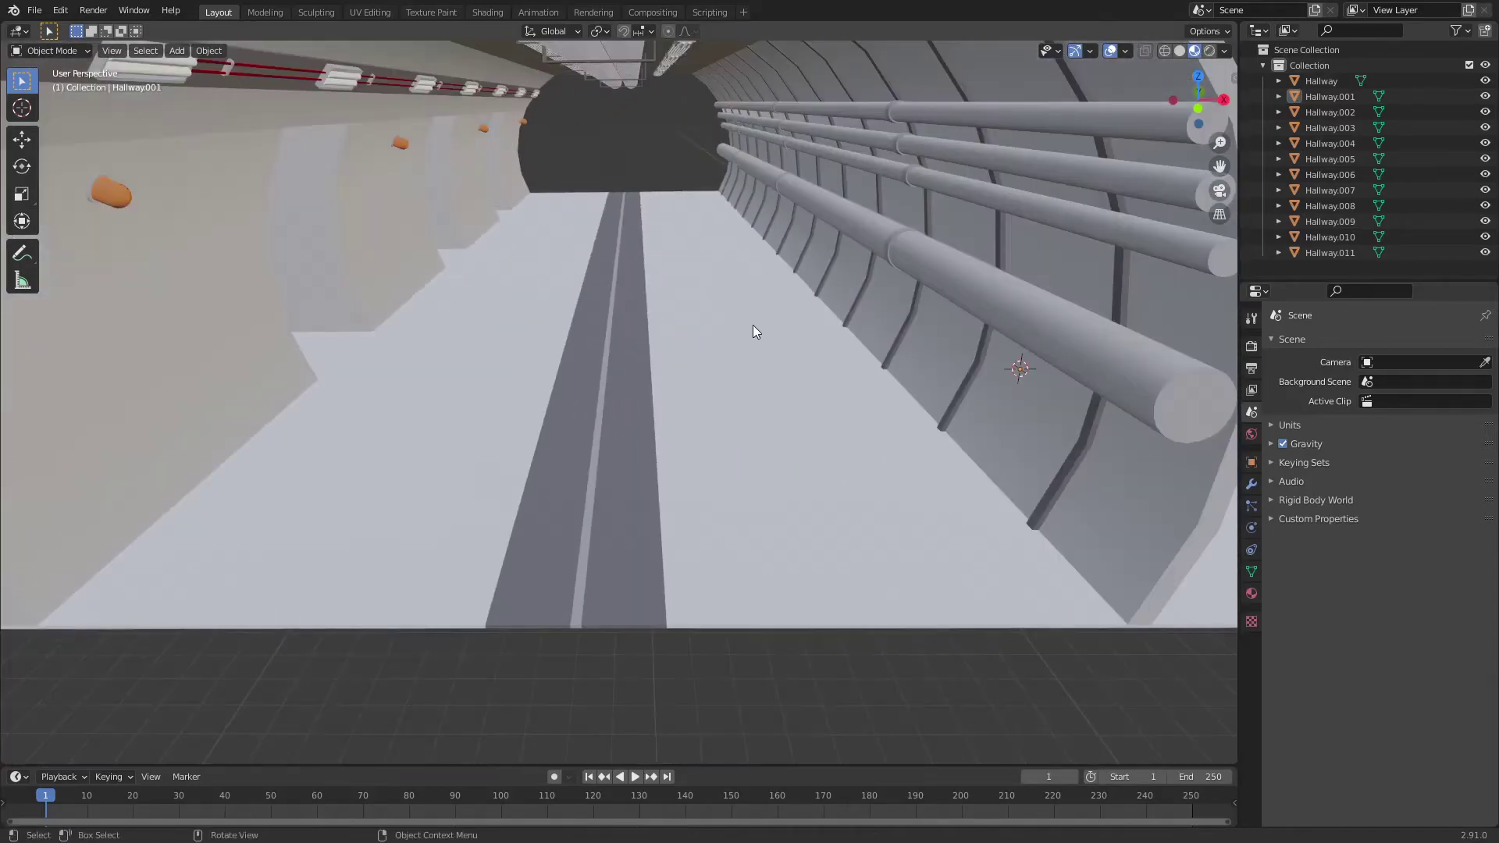
click(607, 359)
scroll(607, 358, down, 3)
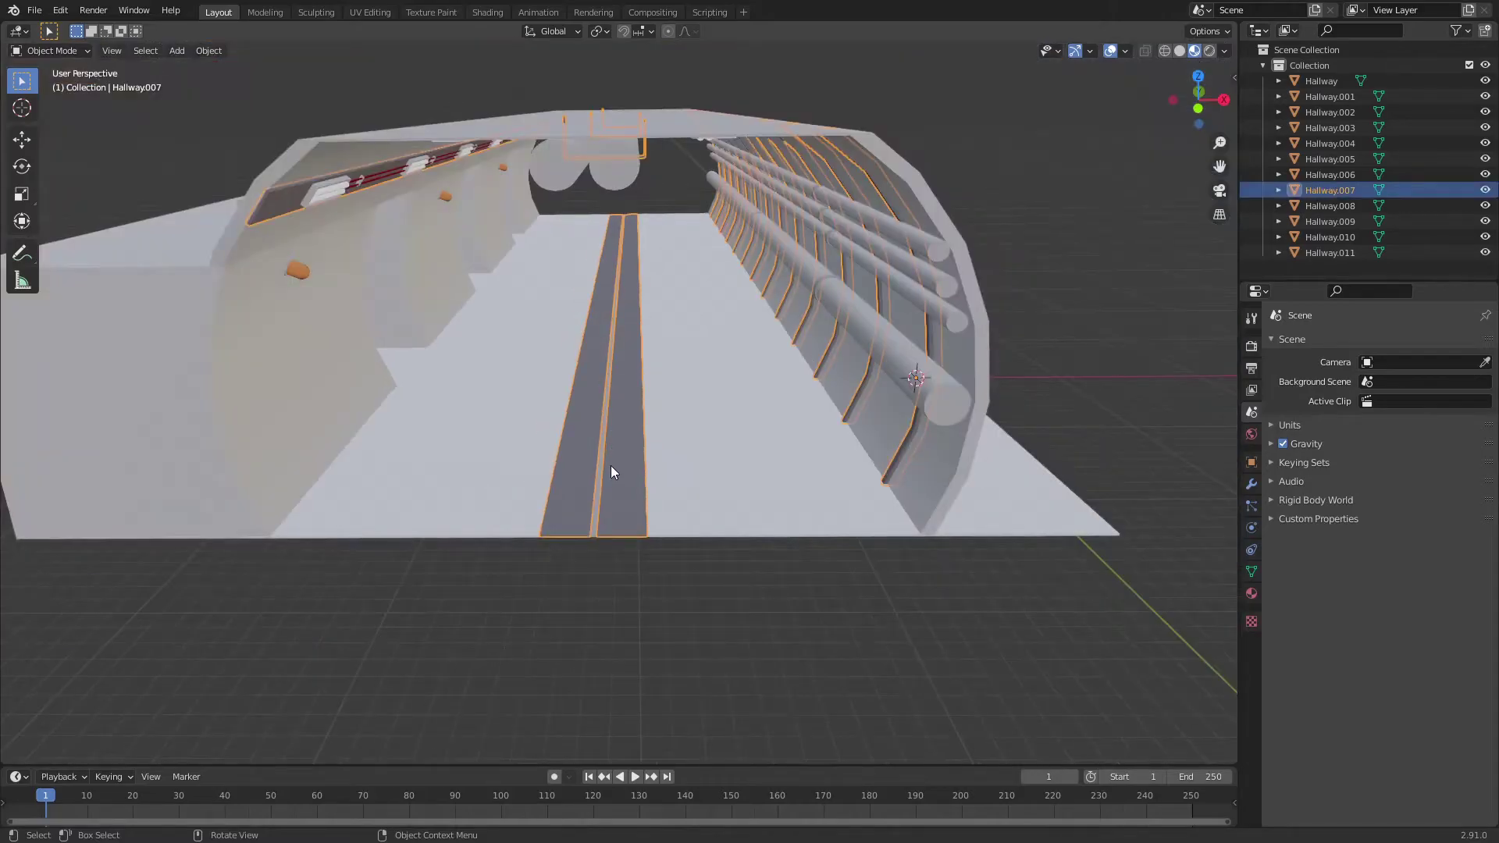
click(593, 523)
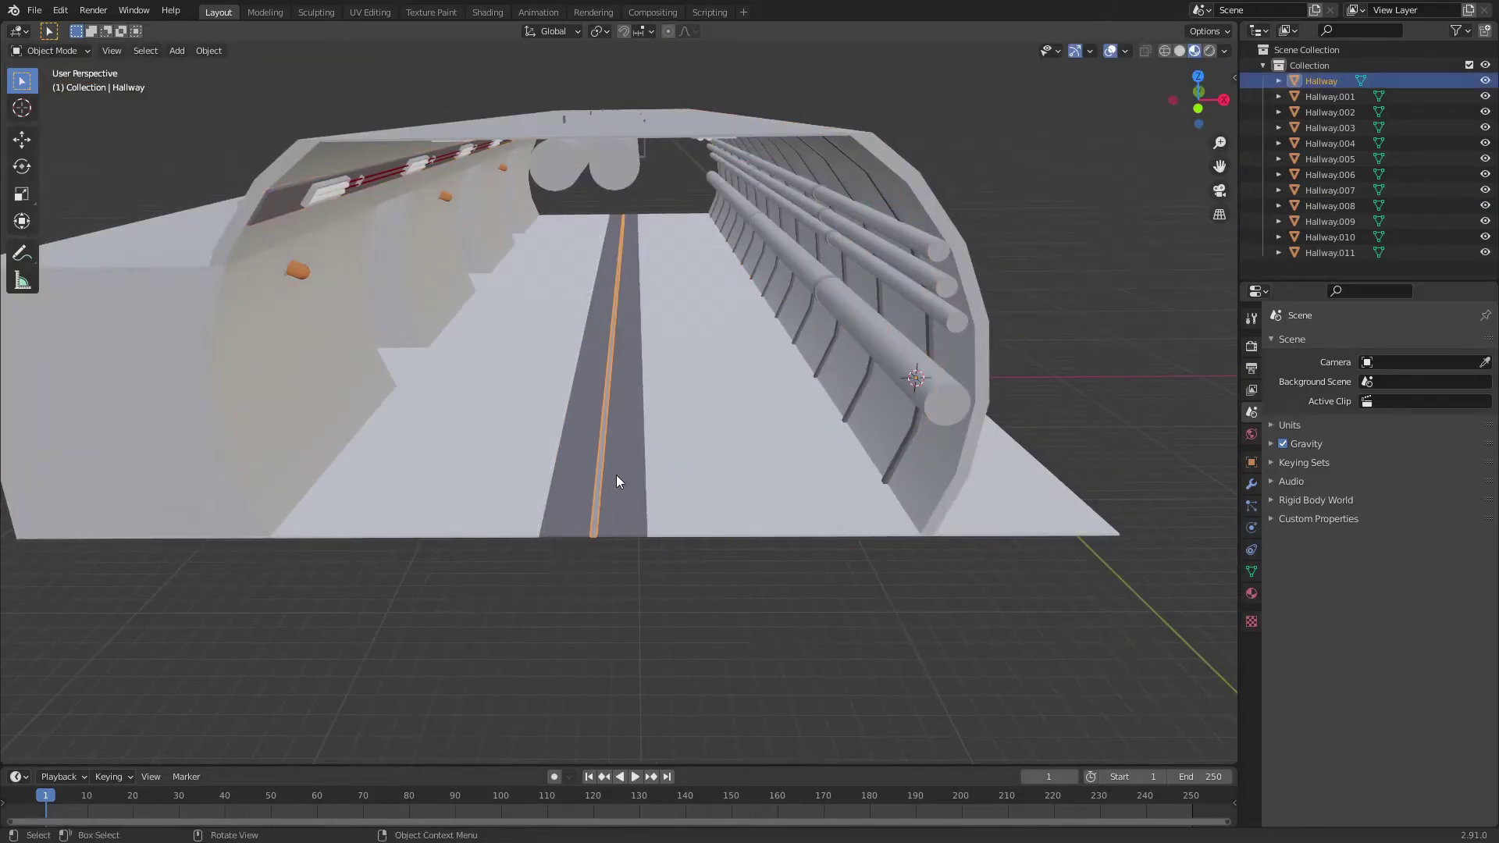
middle_drag(616, 475, 612, 531)
click(612, 531)
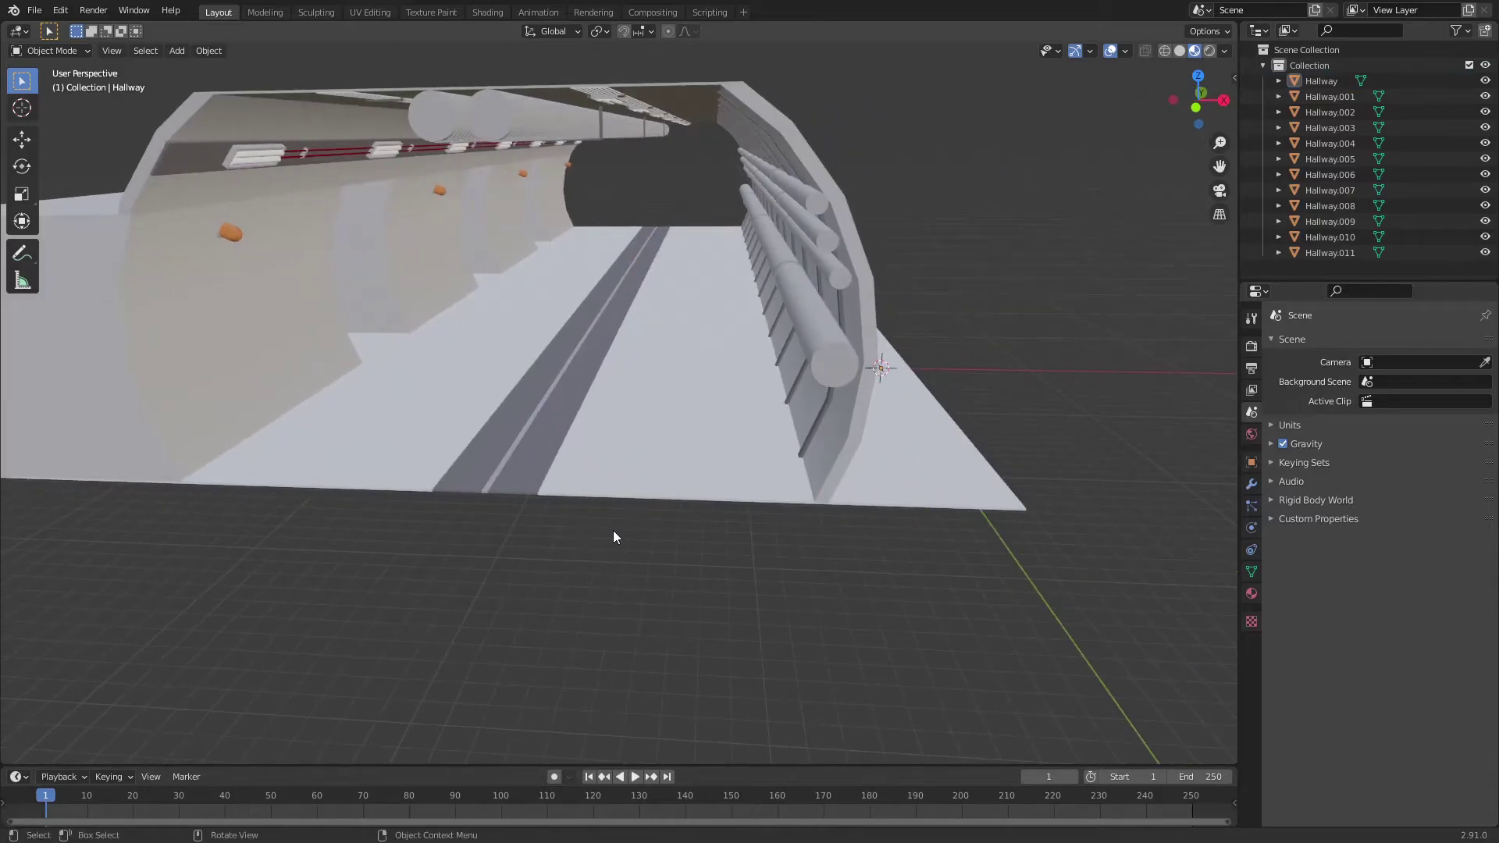
Step: Switch to the Shading workspace and select the hallway floor piece to load its Part33Mtl material nodes
click(485, 12)
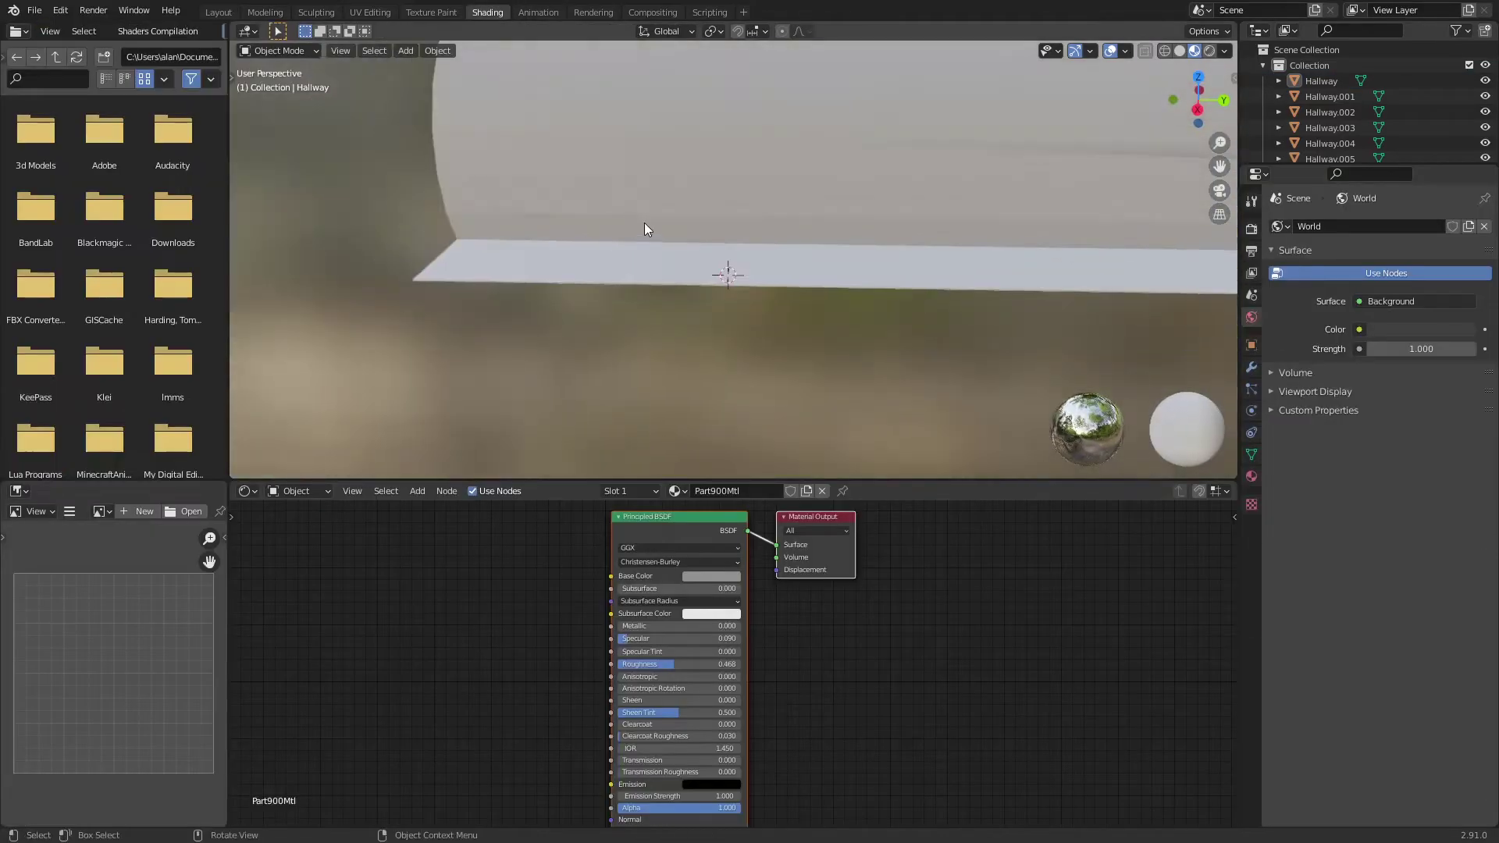
middle_drag(546, 110, 562, 390)
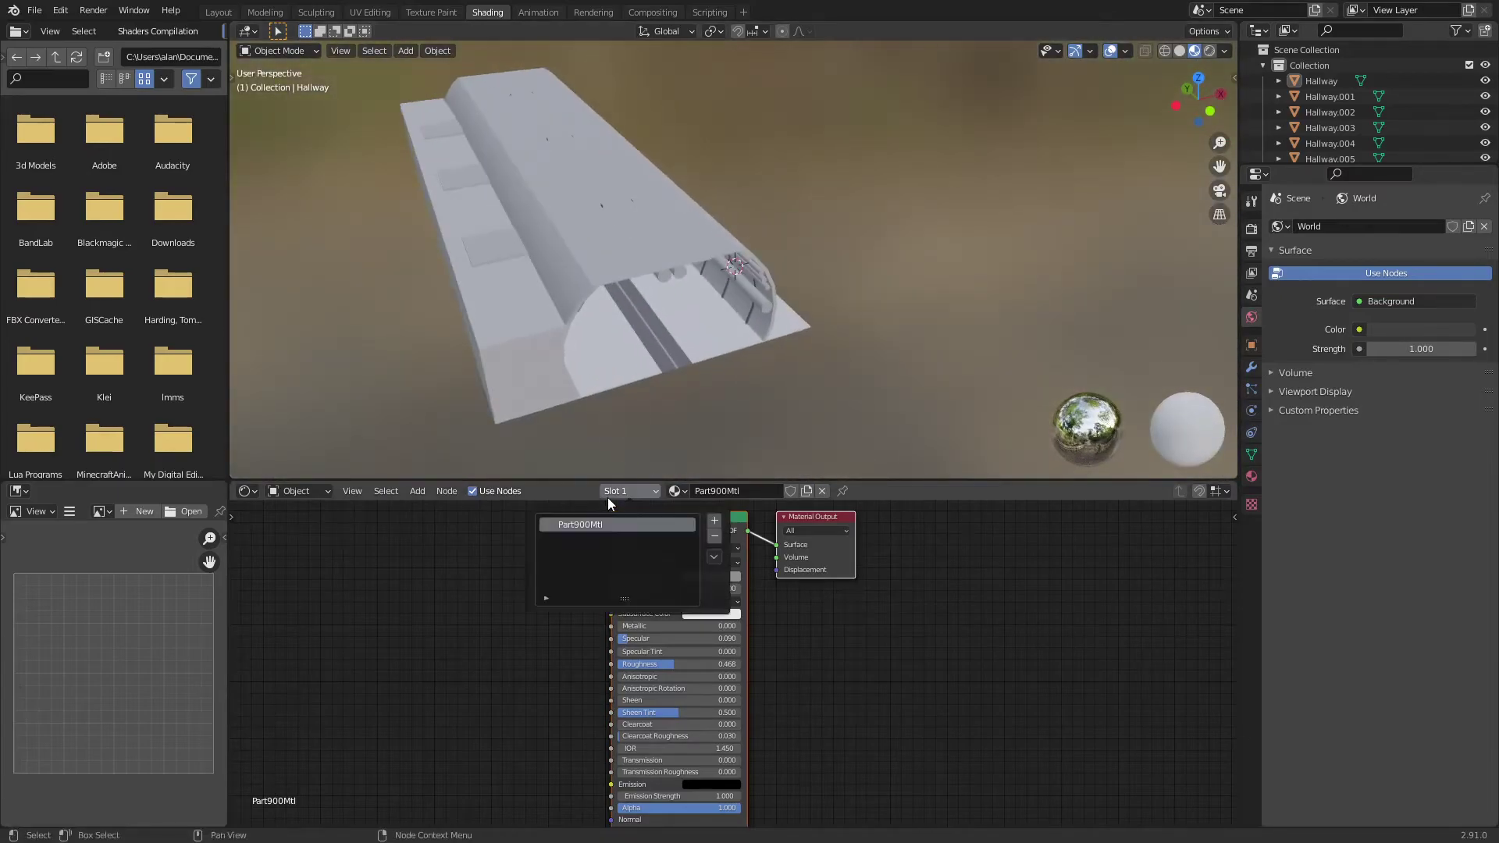
middle_drag(616, 460, 756, 261)
click(616, 395)
scroll(757, 269, up, 5)
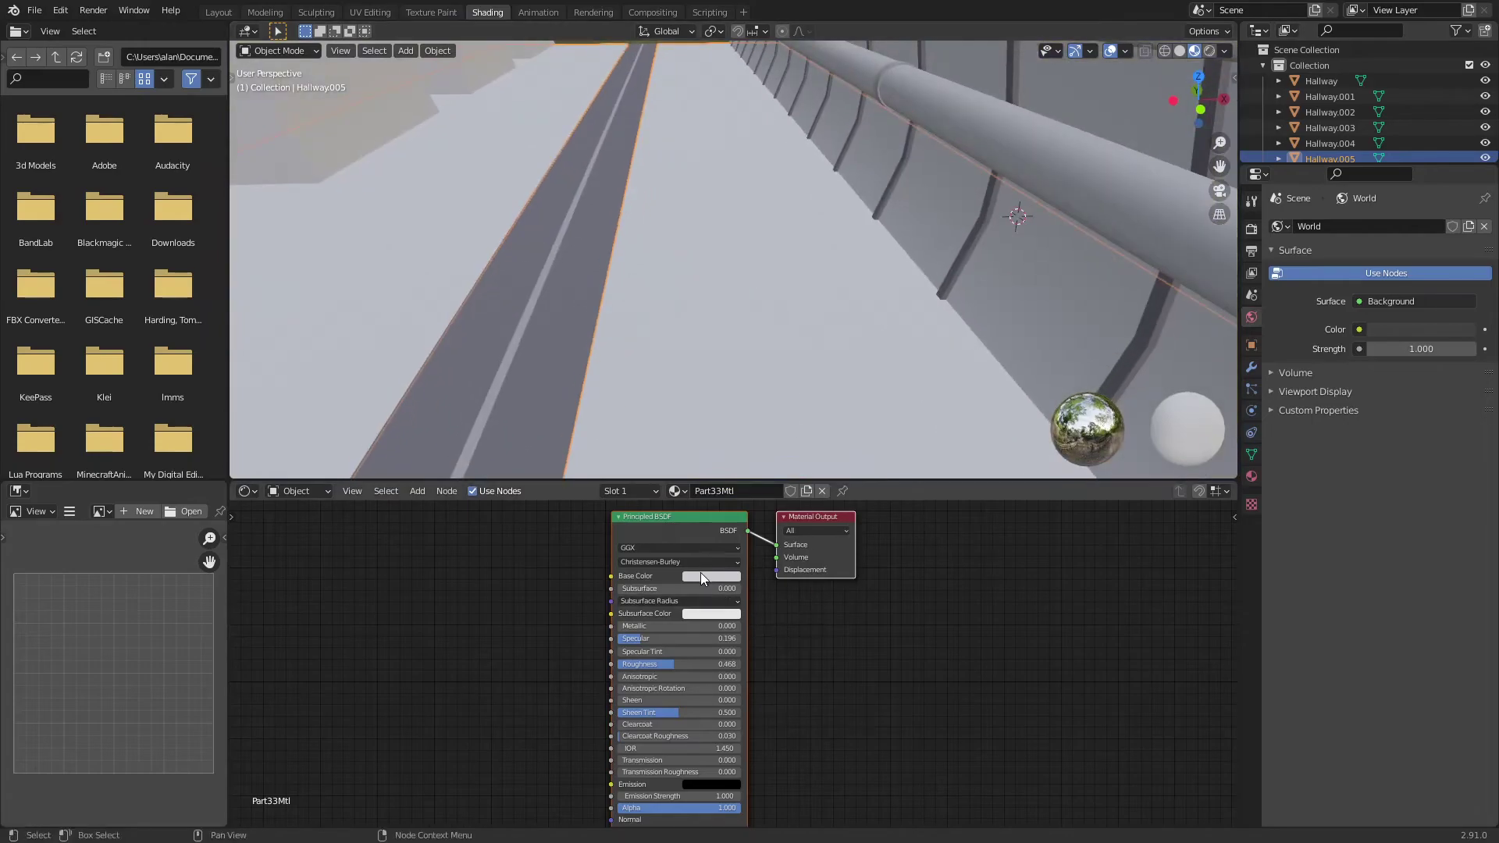
Step: Try a purple Base Color on the floor's material and undo the colour change
scroll(796, 593, up, 2)
click(737, 609)
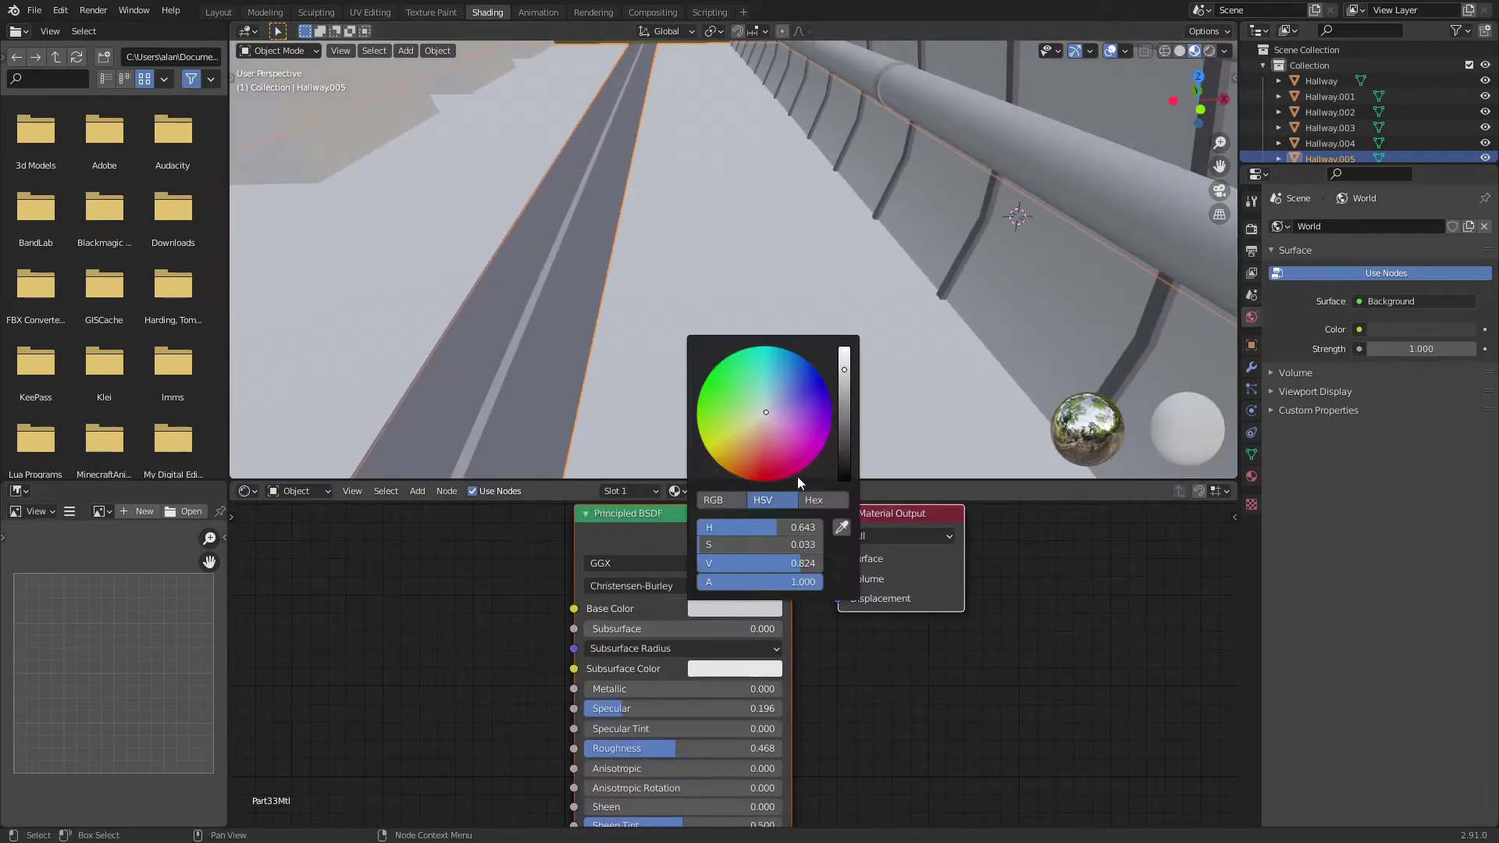
drag(798, 477, 800, 425)
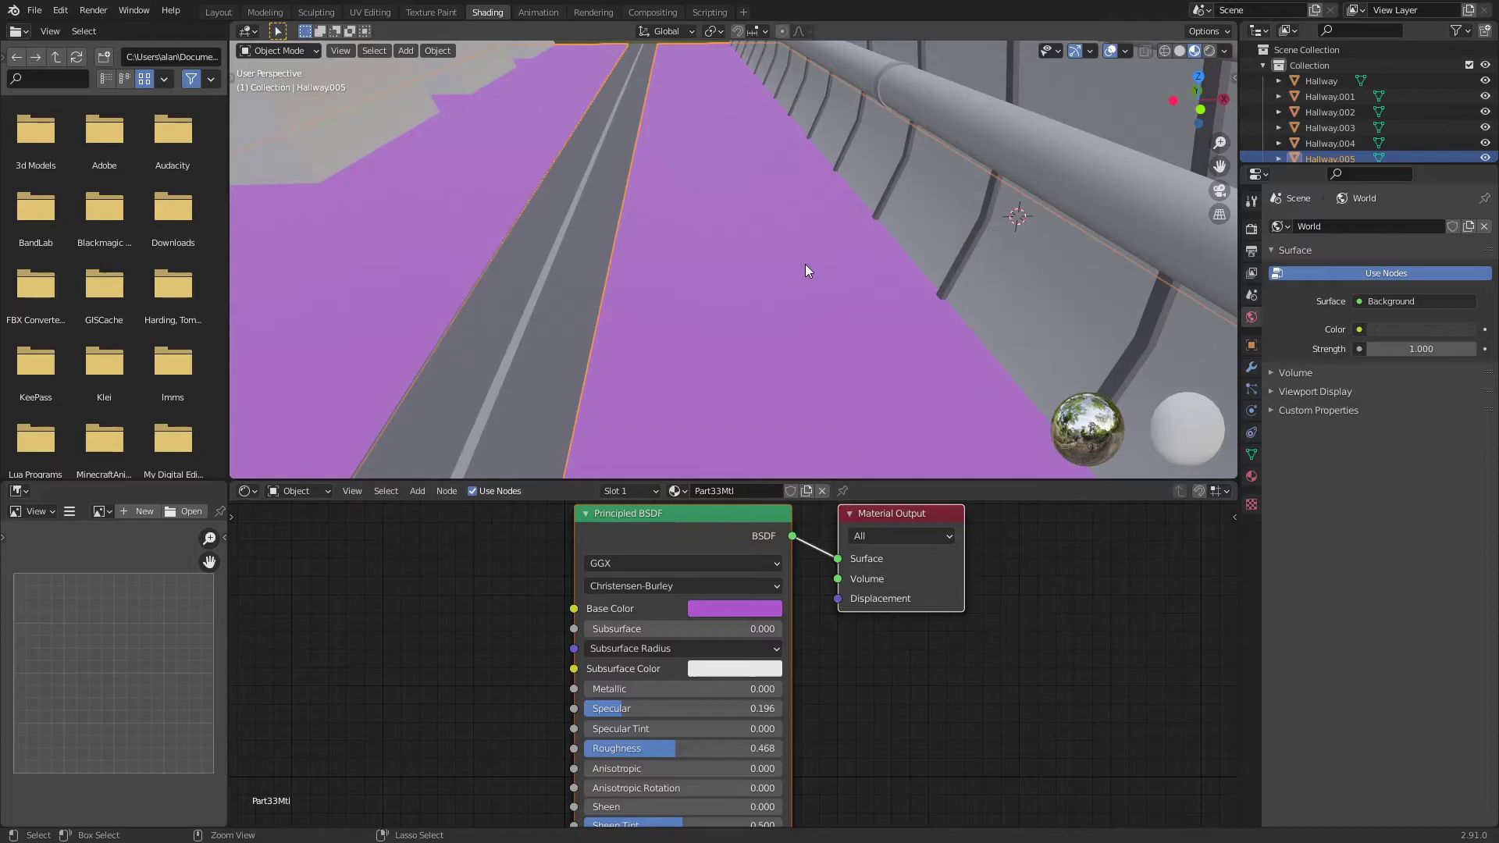
key(ctrl+z)
Step: Set the floor material's Specular to 0.364, Roughness to 0.295 and Metallic to 1.000
mouse_move(676, 748)
mouse_down()
mouse_move(584, 748)
mouse_move(672, 710)
mouse_move(721, 710)
mouse_move(703, 746)
mouse_move(648, 716)
mouse_move(574, 715)
mouse_up()
key(ctrl+z)
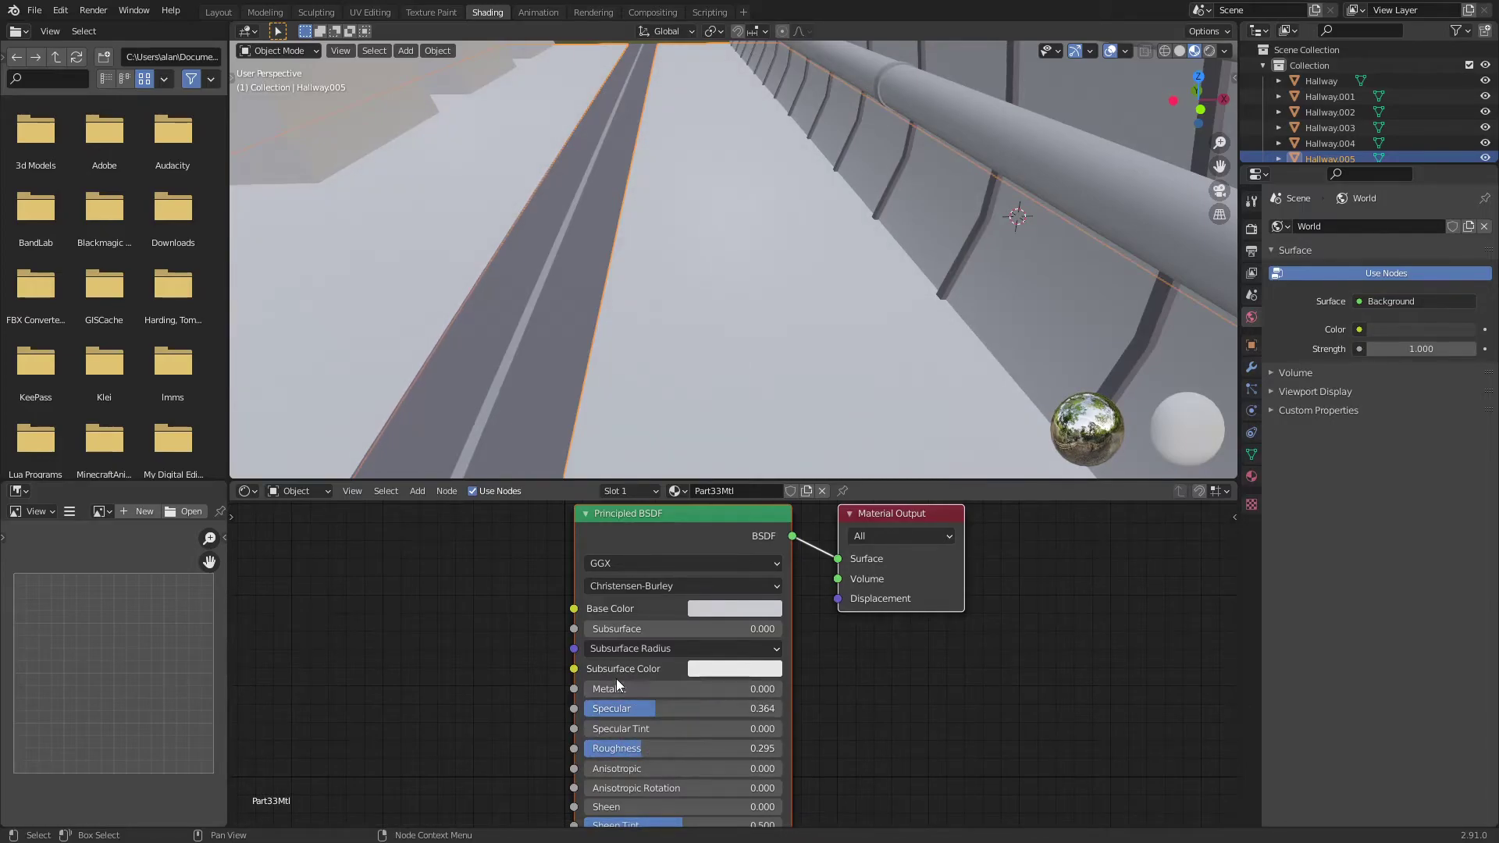
drag(615, 686, 781, 689)
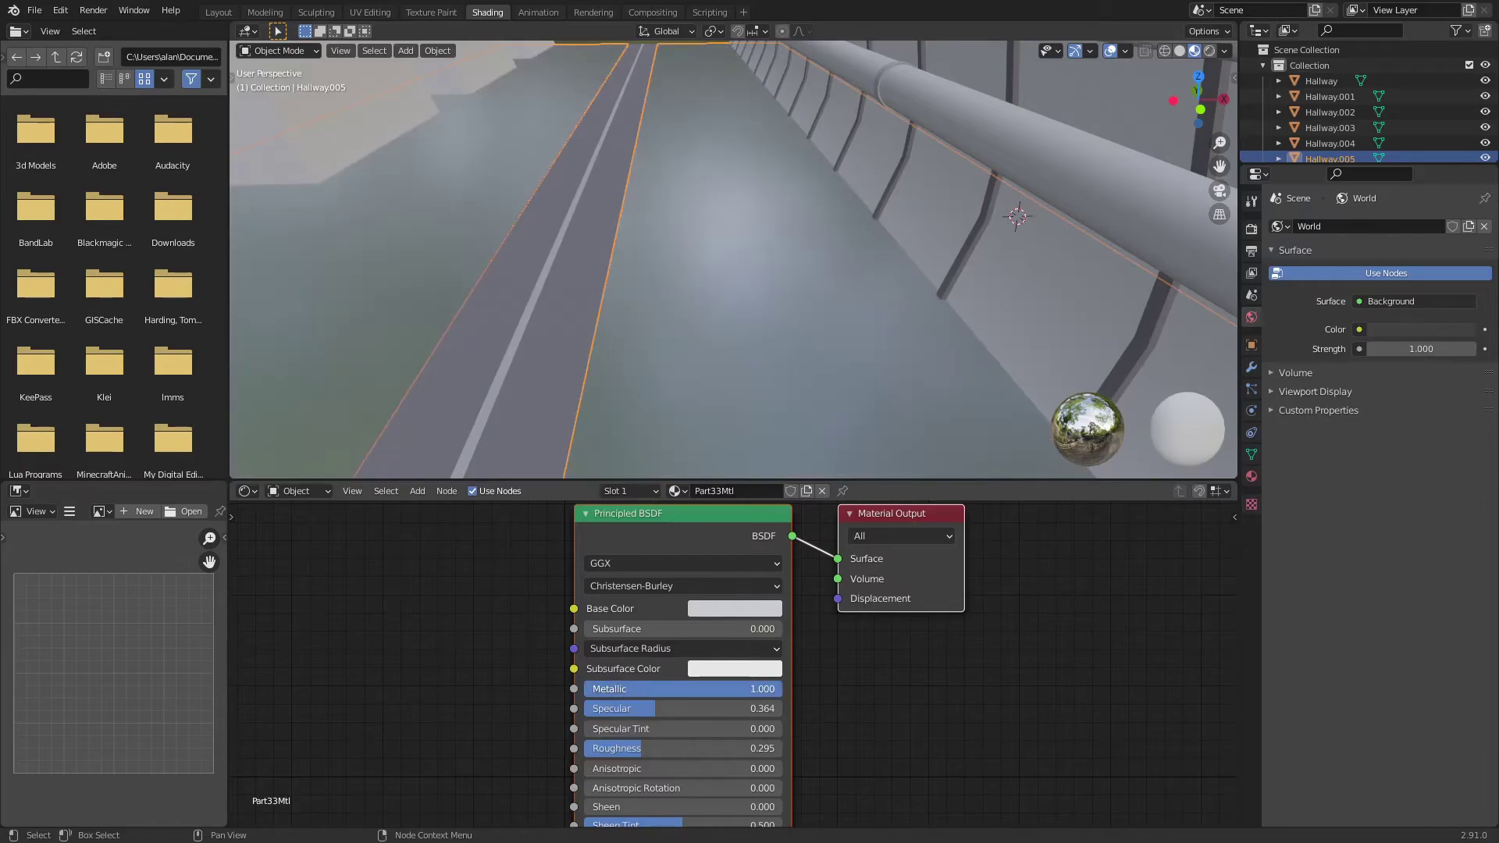
Step: Deselect the floor and examine its metallic reflections from several angles inside and outside the tunnel
middle_drag(590, 209, 735, 179)
scroll(664, 194, down, 6)
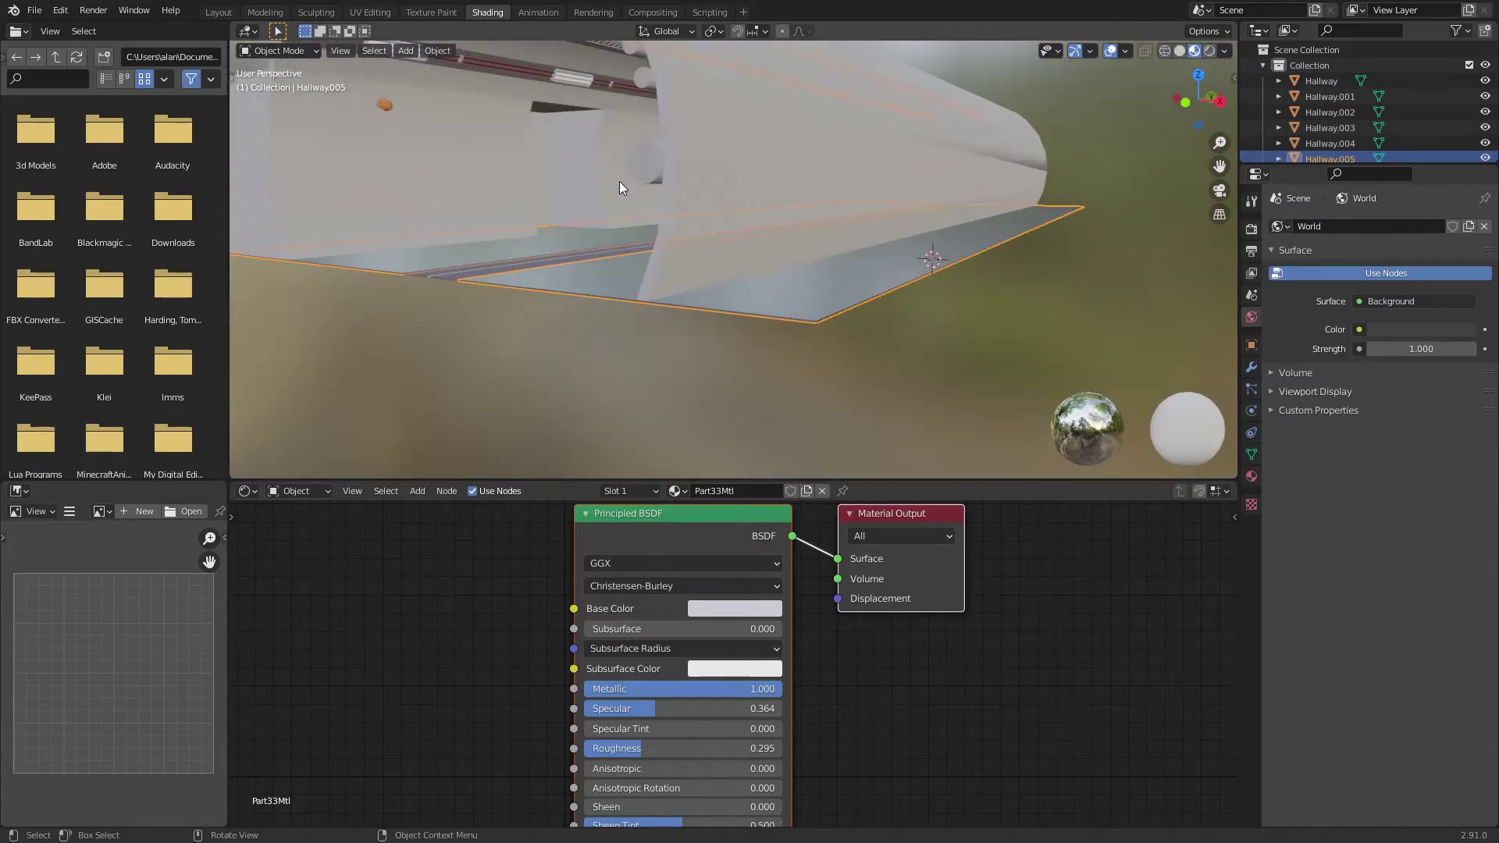
middle_drag(620, 182, 736, 209)
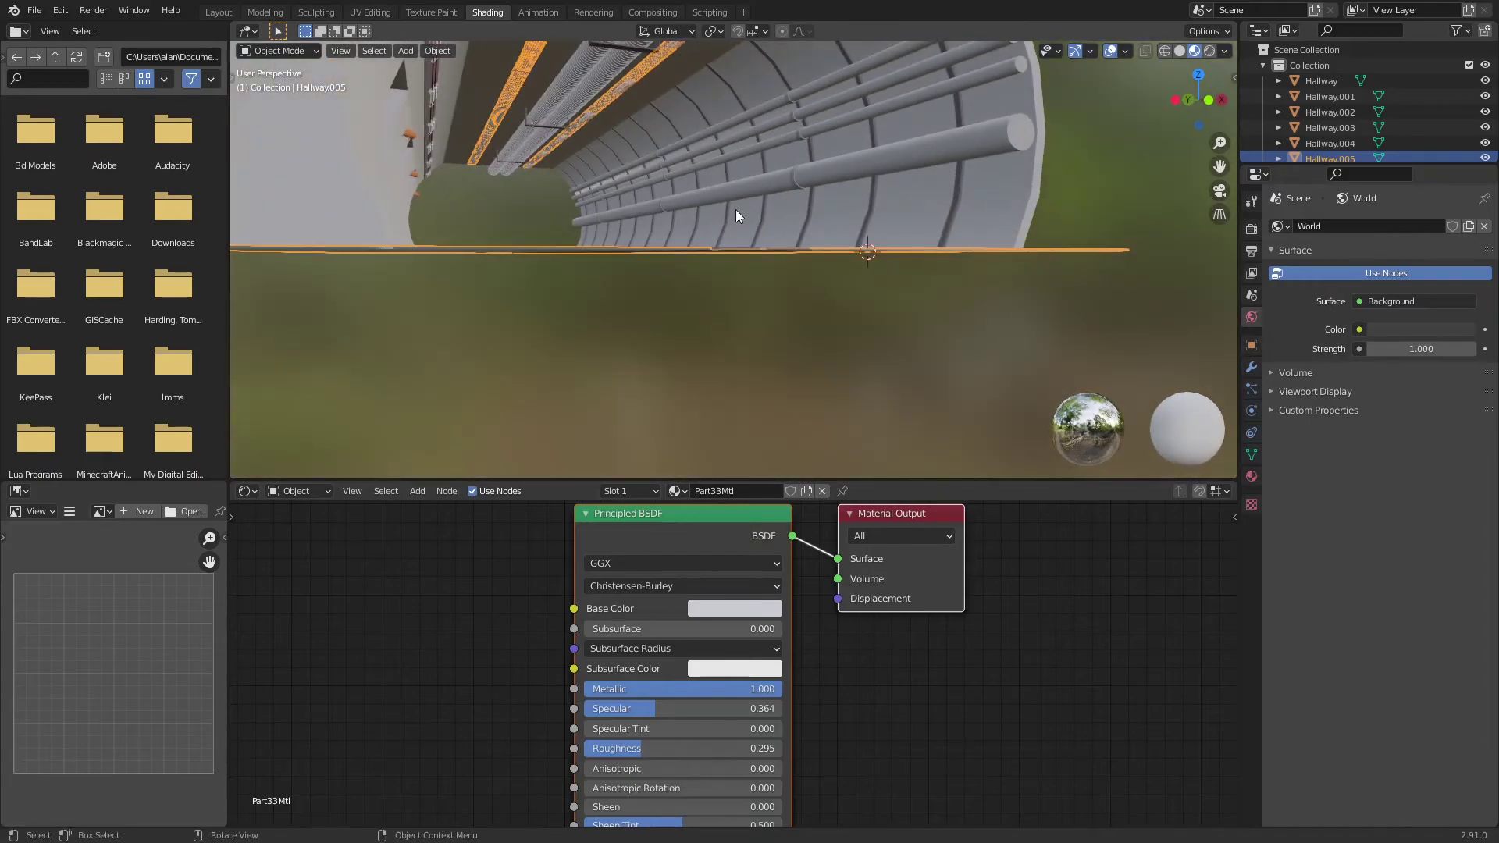
click(723, 294)
middle_drag(723, 294, 848, 193)
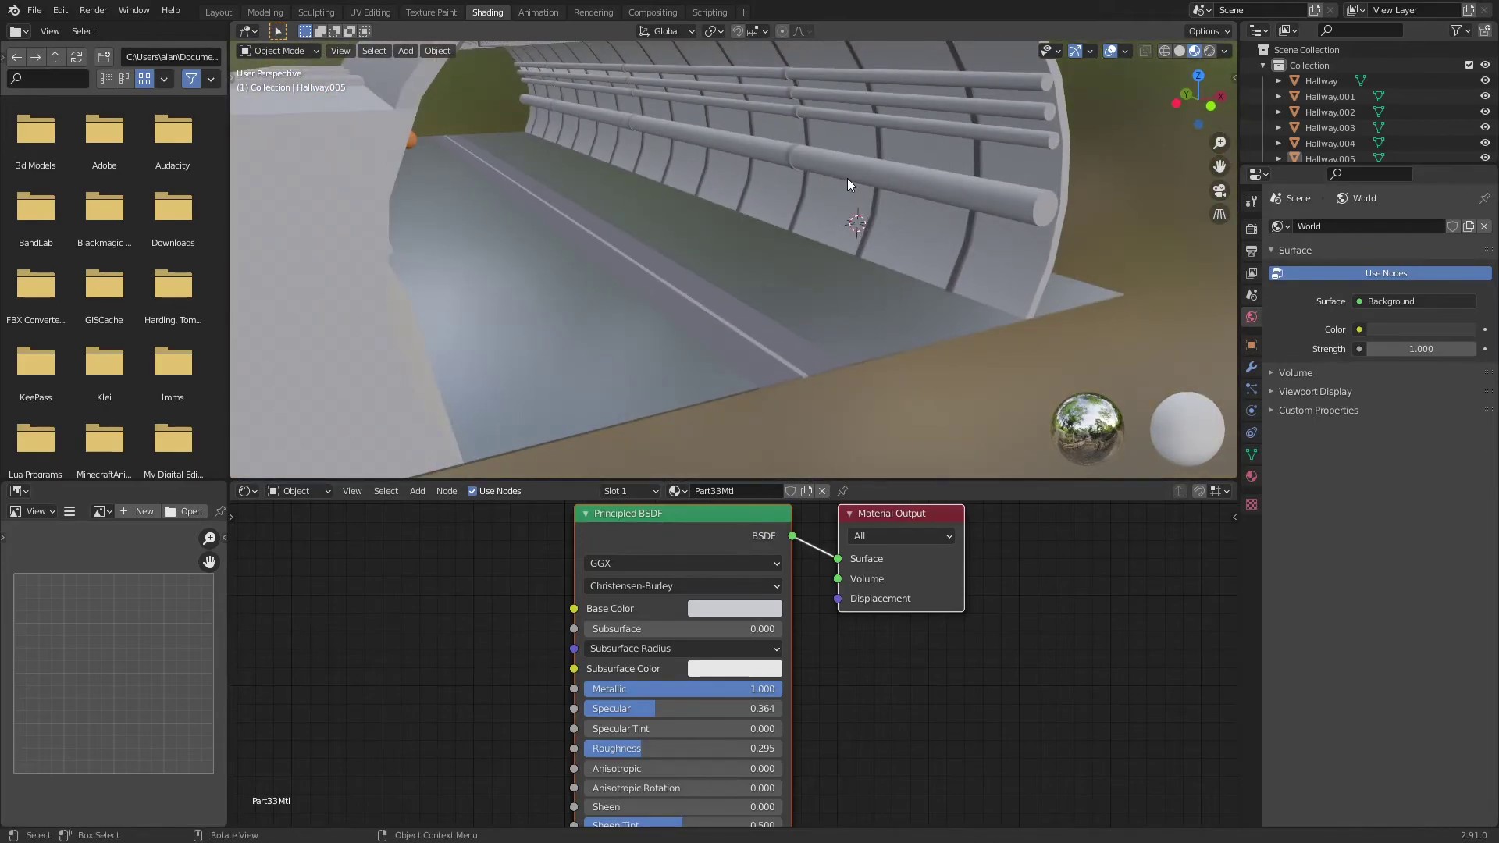
middle_drag(840, 147, 744, 213)
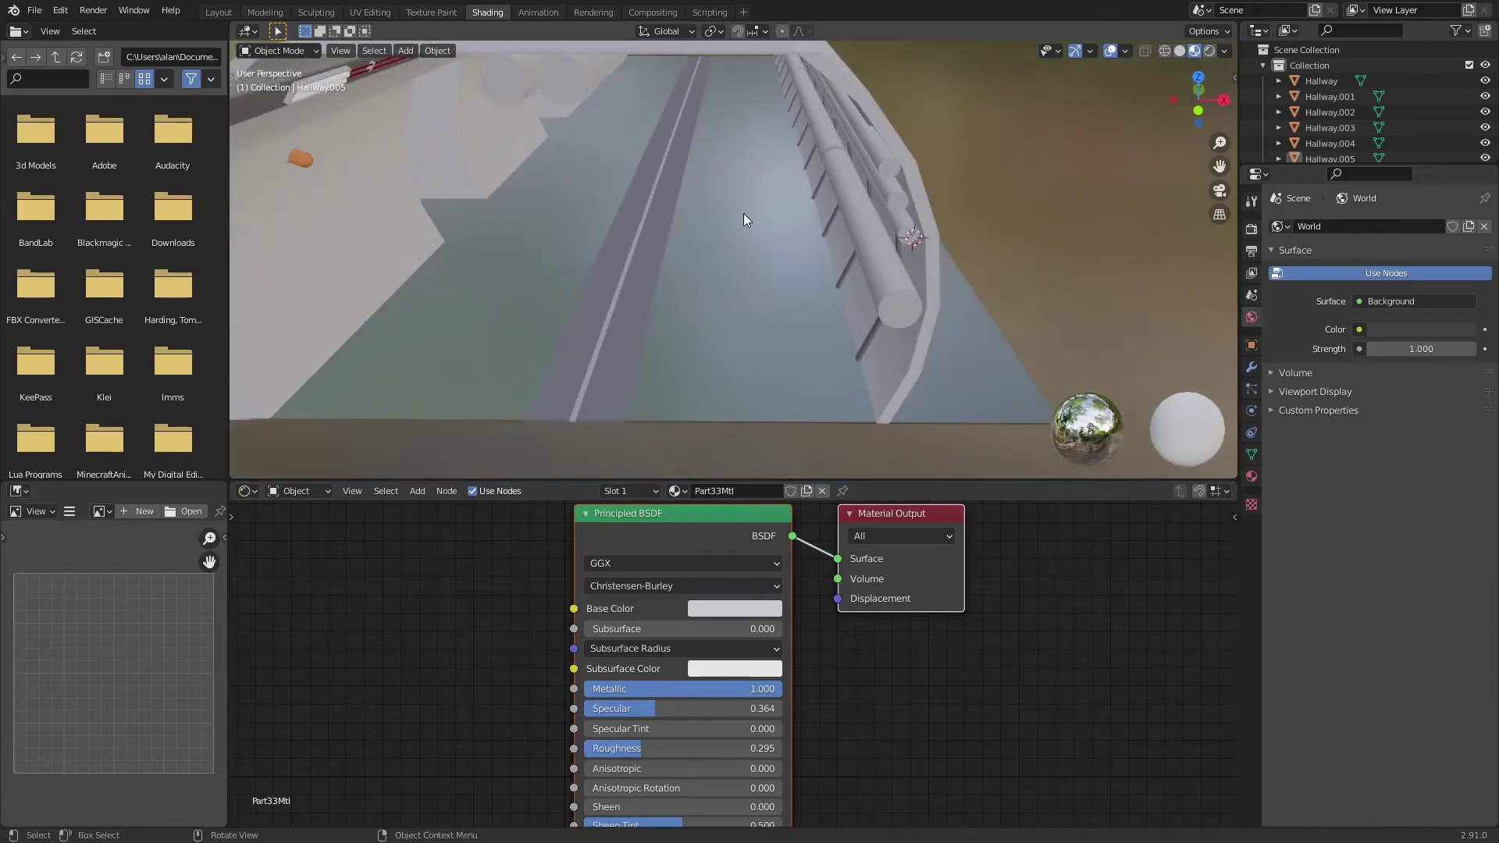